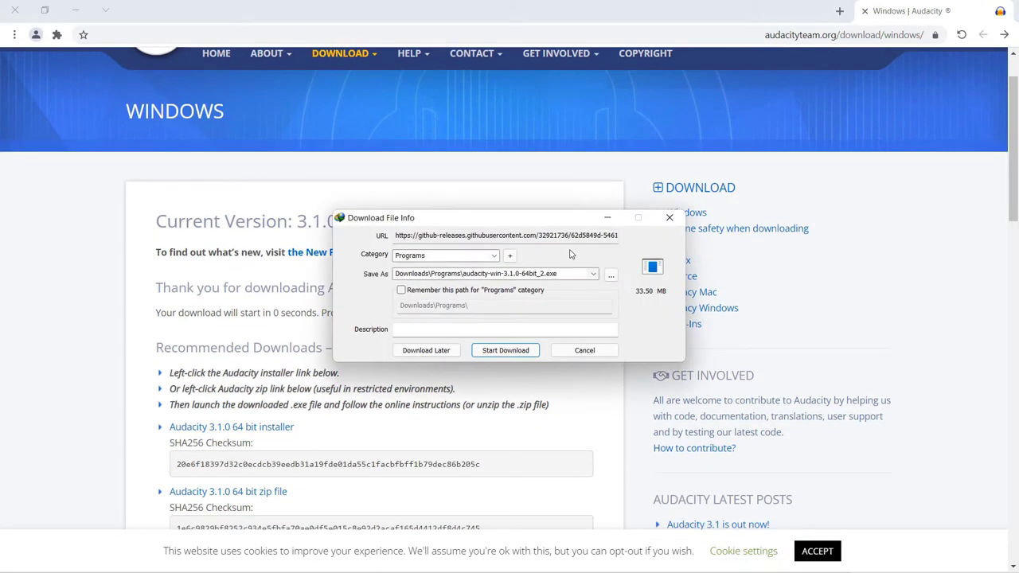
Step: Download audacity-win-3.1.0-64bit_2.exe with the download manager and launch the downloaded installer
left_click_drag(554, 224, 536, 201)
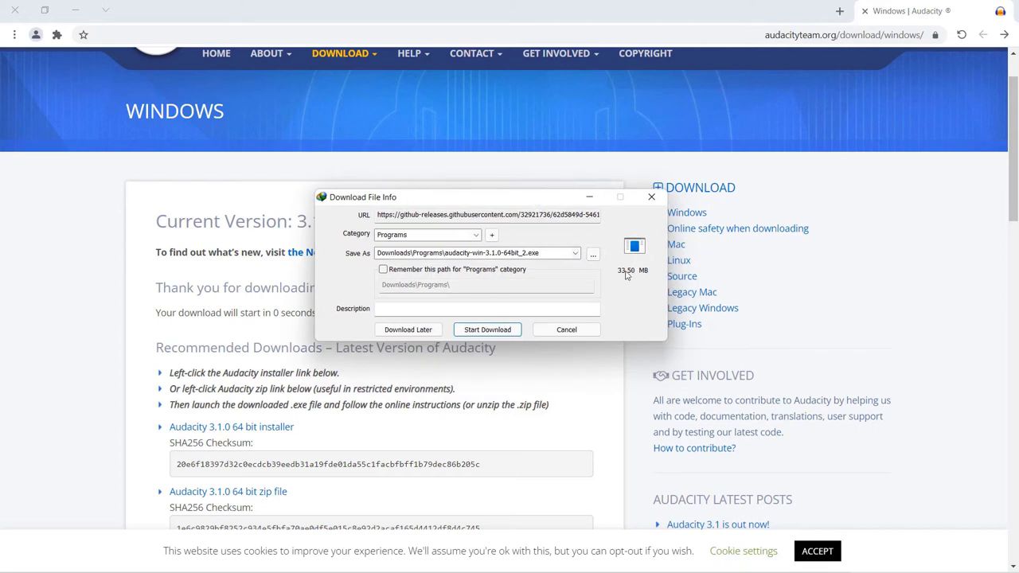
left_click(492, 330)
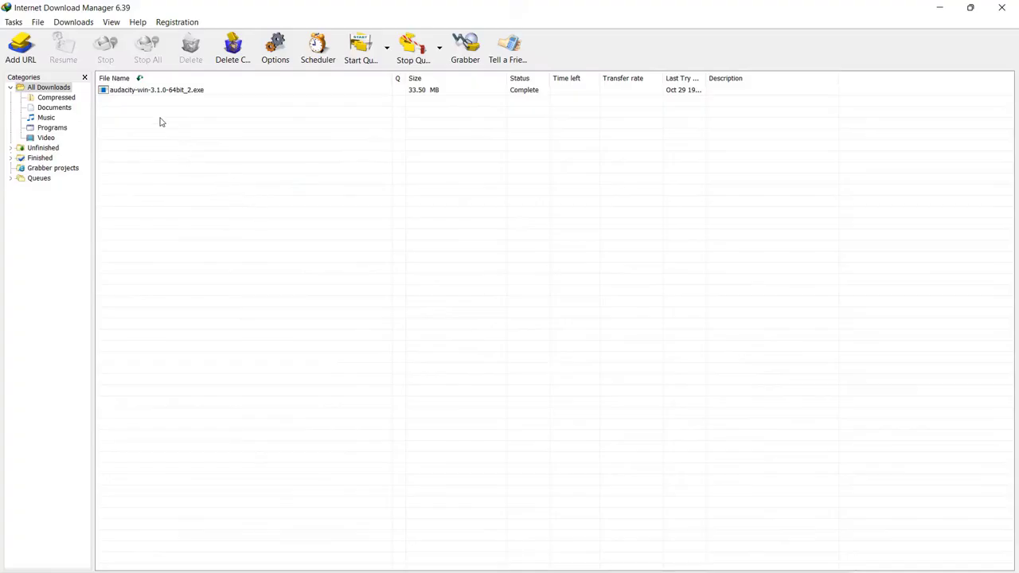
left_click(155, 92)
right_click(155, 92)
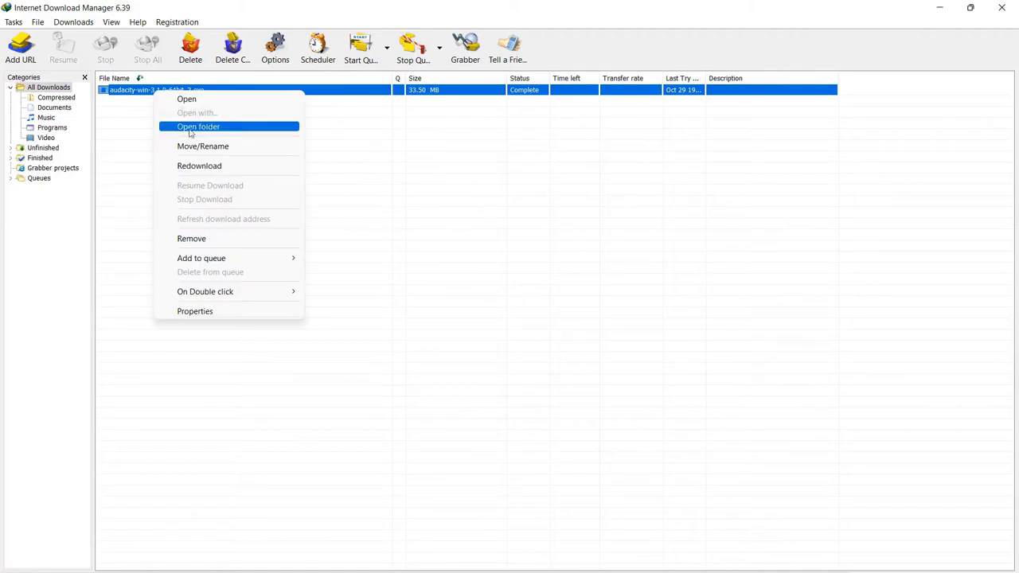
left_click(185, 99)
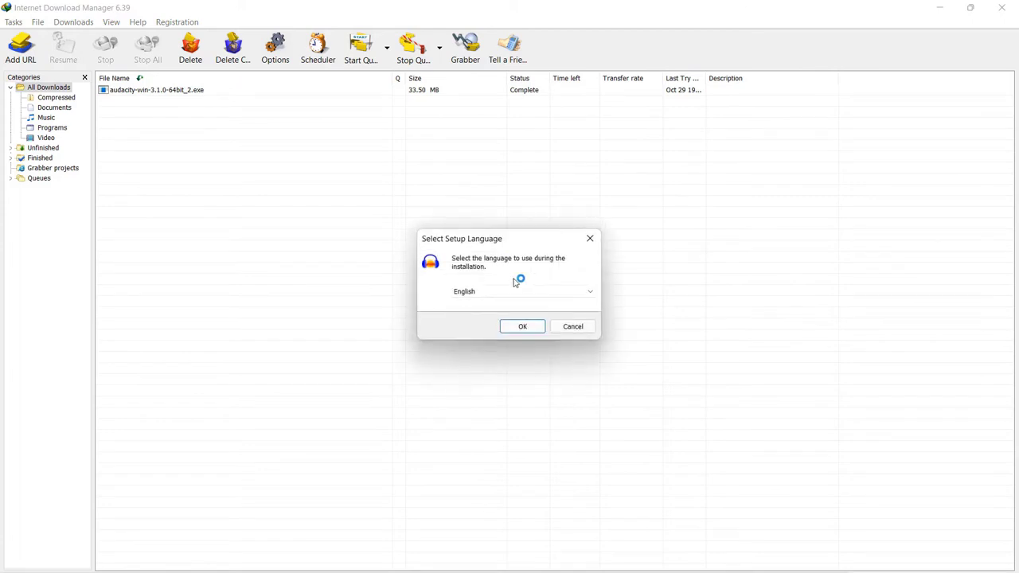
Step: Browse the available setup languages and accept English for the installation
left_click(493, 295)
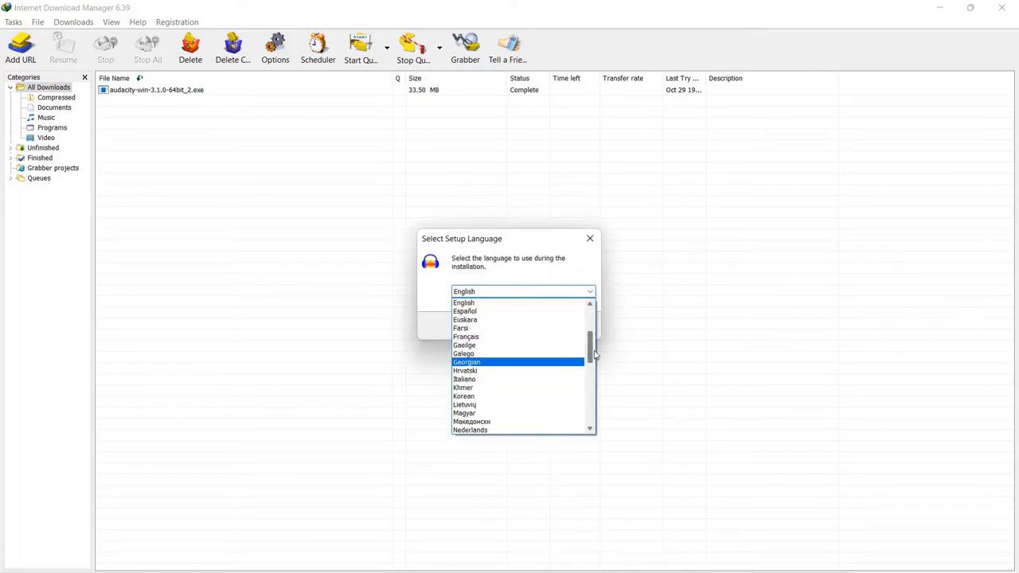
left_click_drag(590, 352, 590, 329)
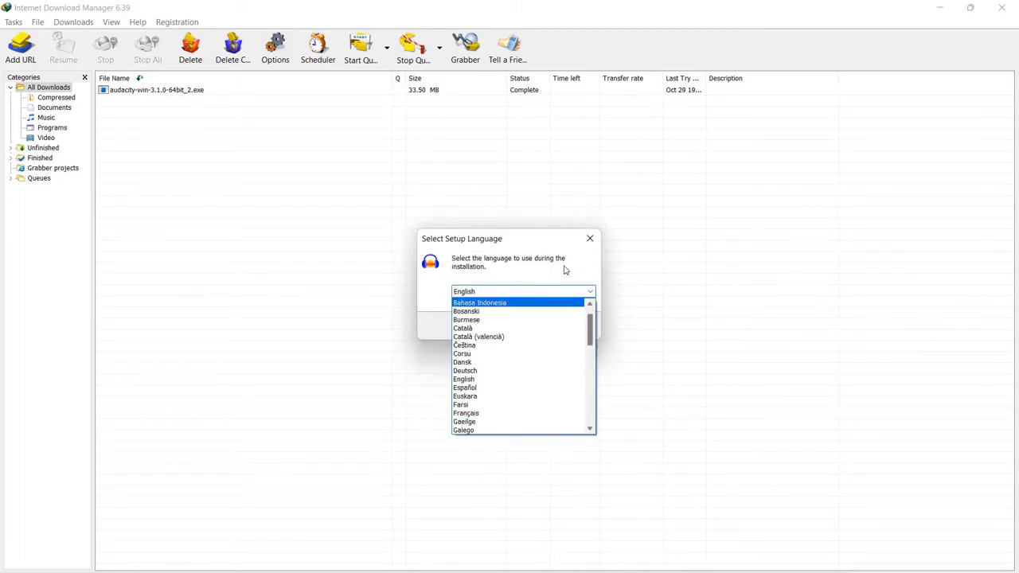
left_click(557, 246)
left_click(529, 329)
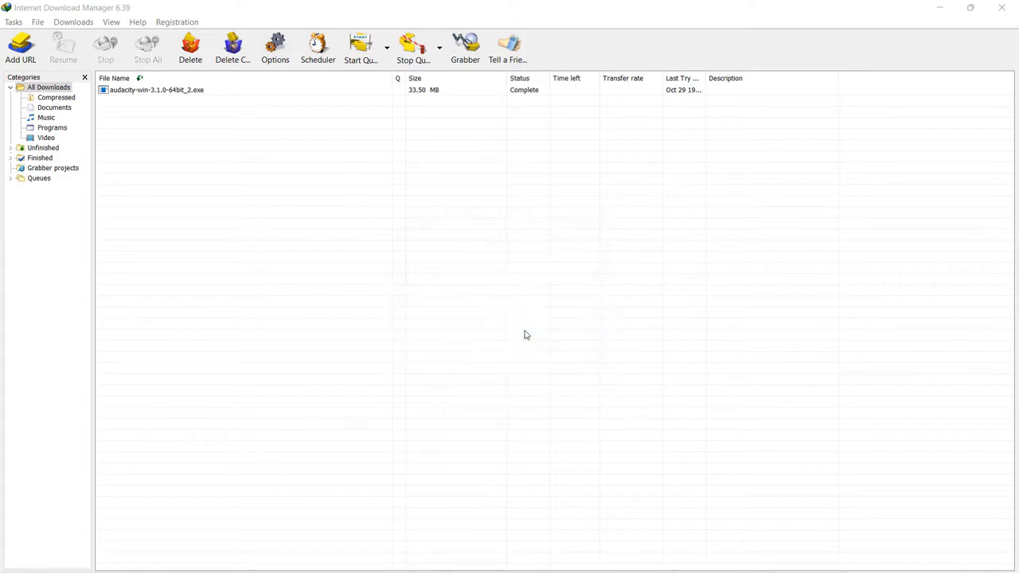
Step: Install Audacity through the setup wizard with the default options, including the desktop shortcut
left_click(578, 398)
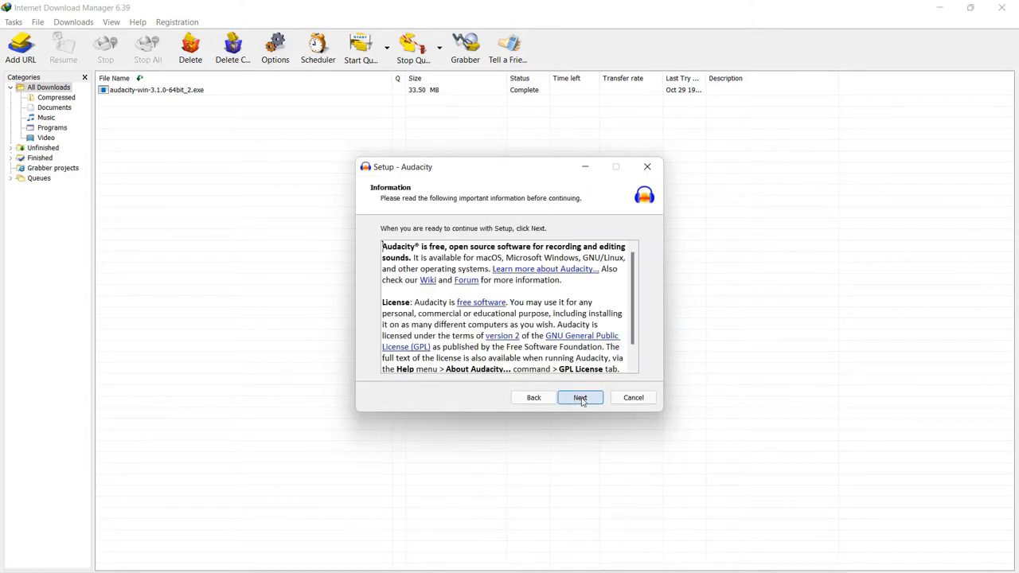
left_click(581, 400)
left_click(581, 401)
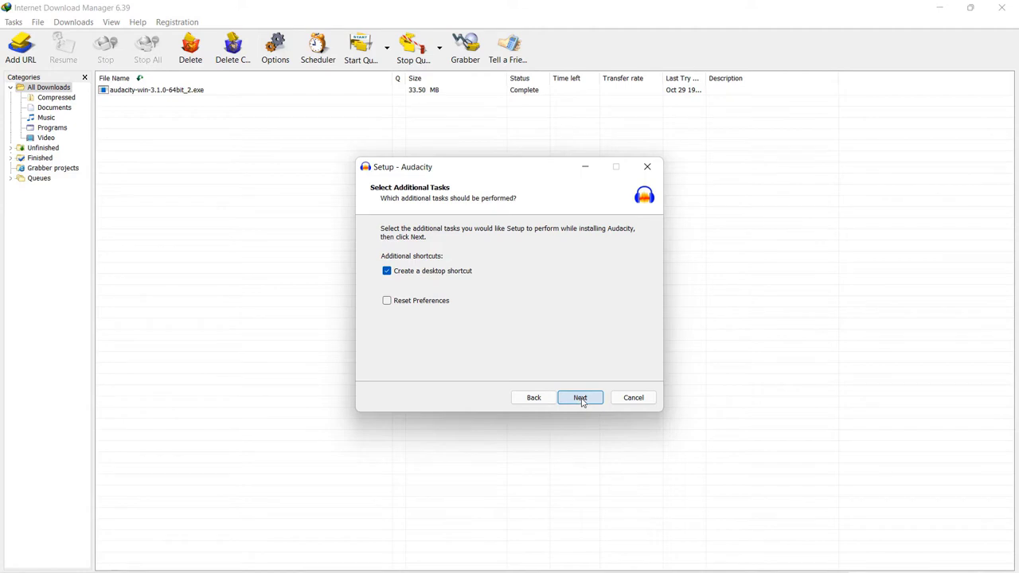
left_click(582, 402)
left_click(581, 401)
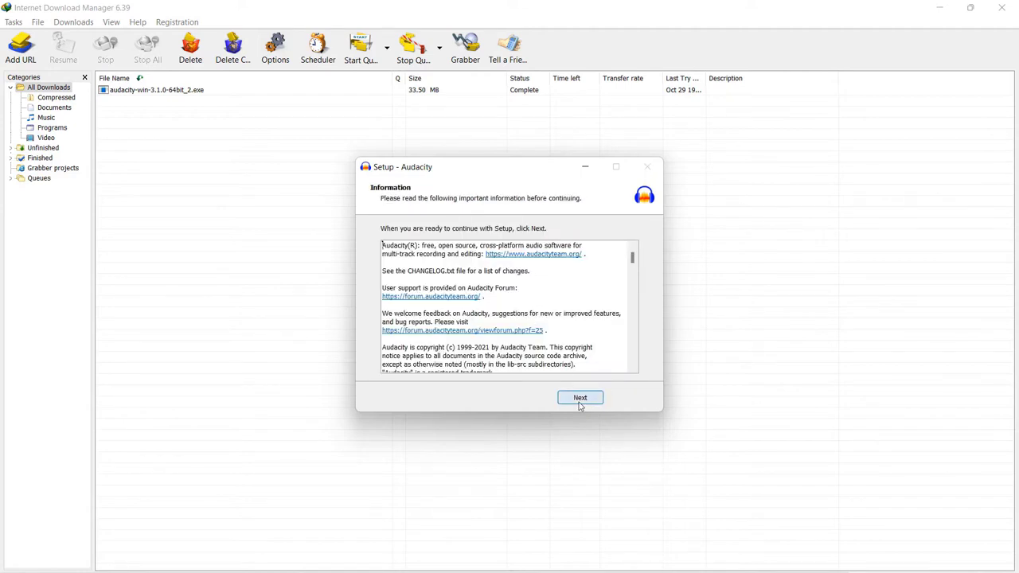
left_click(581, 402)
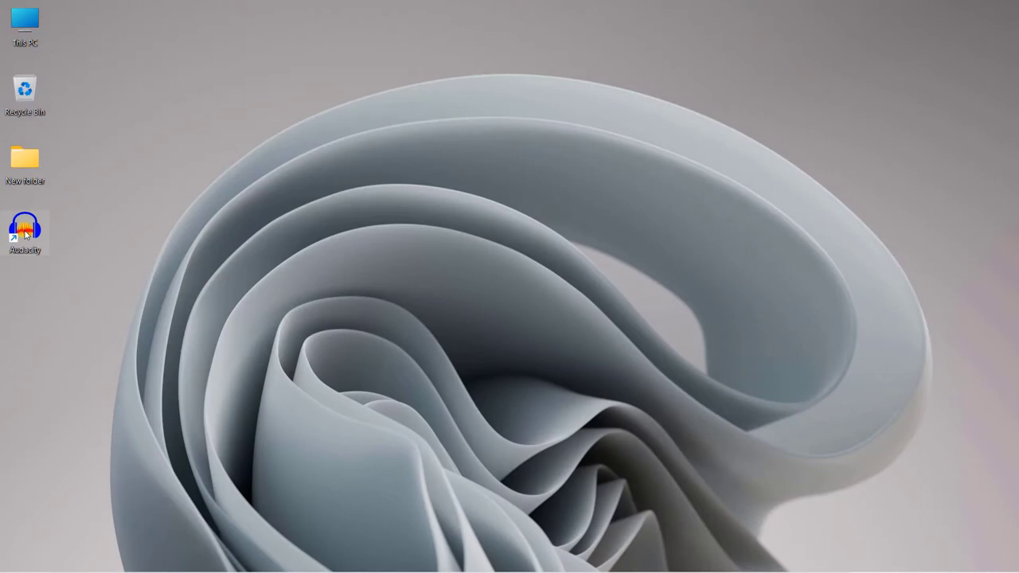
Step: Launch Audacity from the desktop and open the audio file الفيلم الوثائقي from New folder
double_click(25, 232)
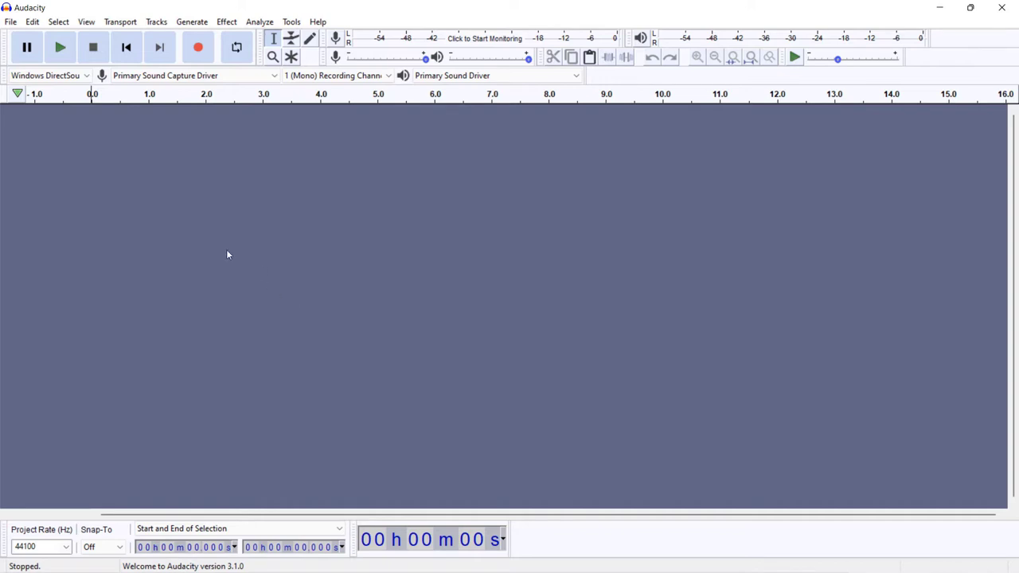
left_click(11, 23)
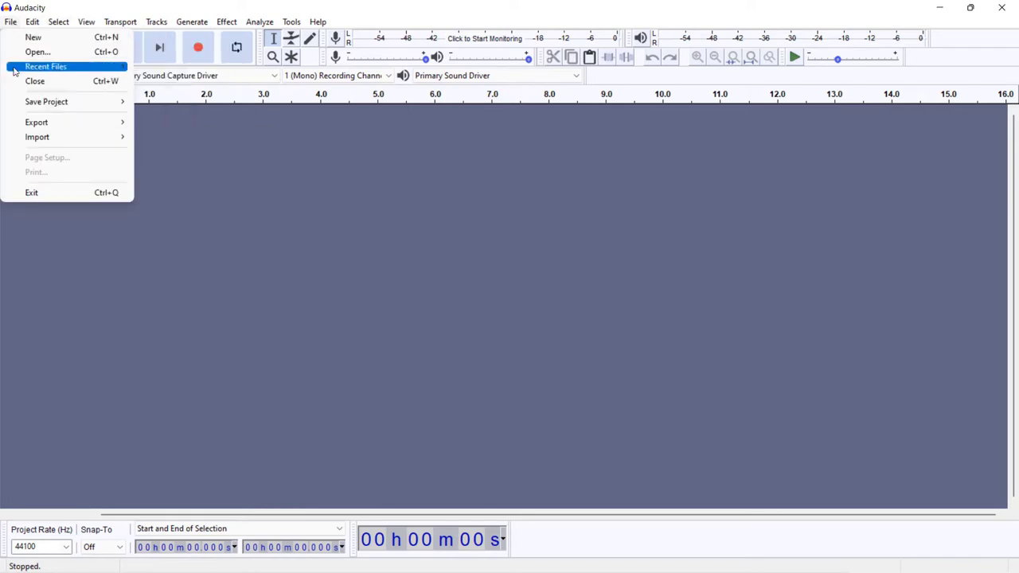
left_click(14, 51)
left_click(120, 108)
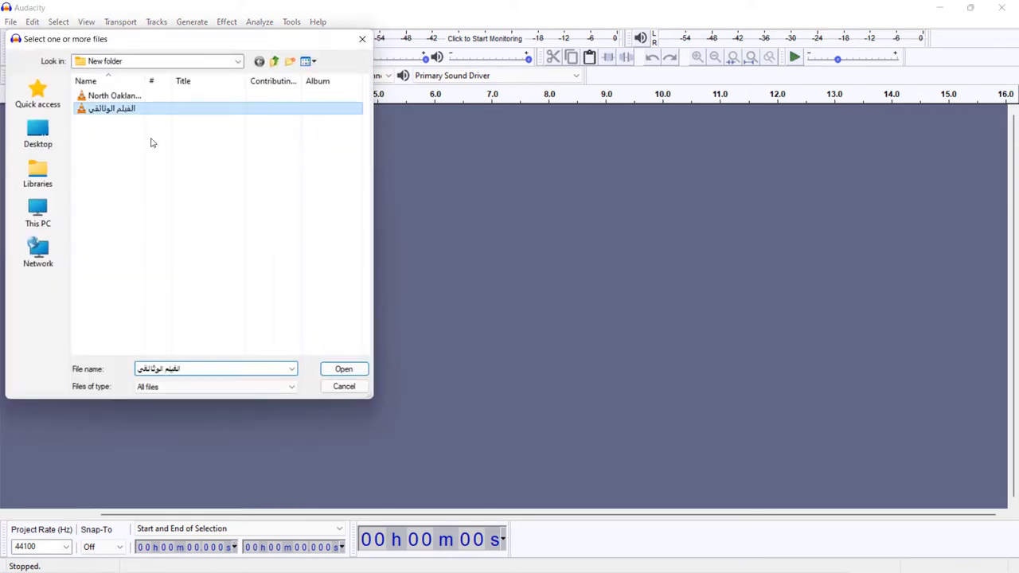
left_click(343, 369)
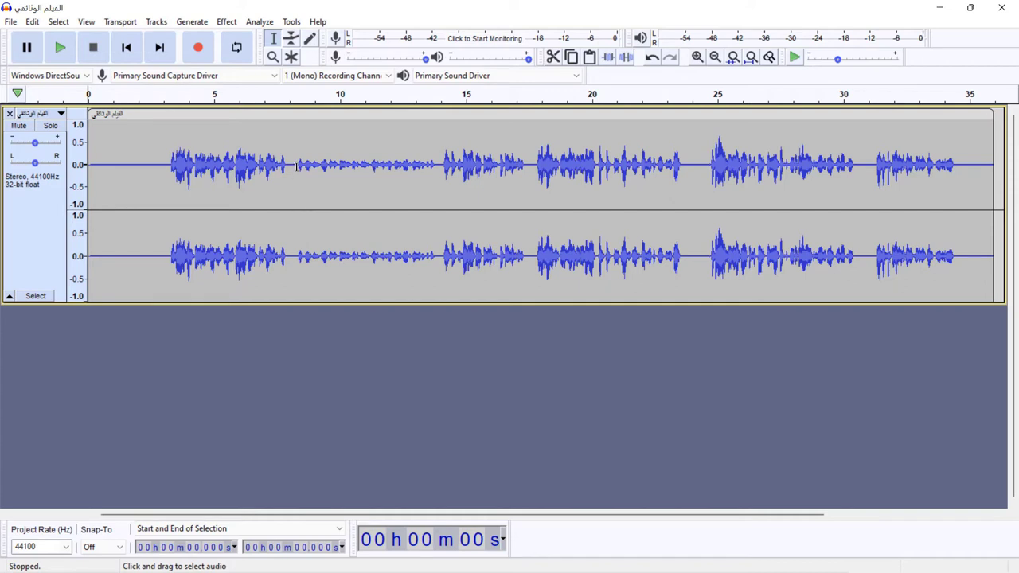
Step: Select the quiet passage, then the first two speech passages together, from about 3.2 to 13.9 seconds
left_click_drag(296, 167, 434, 178)
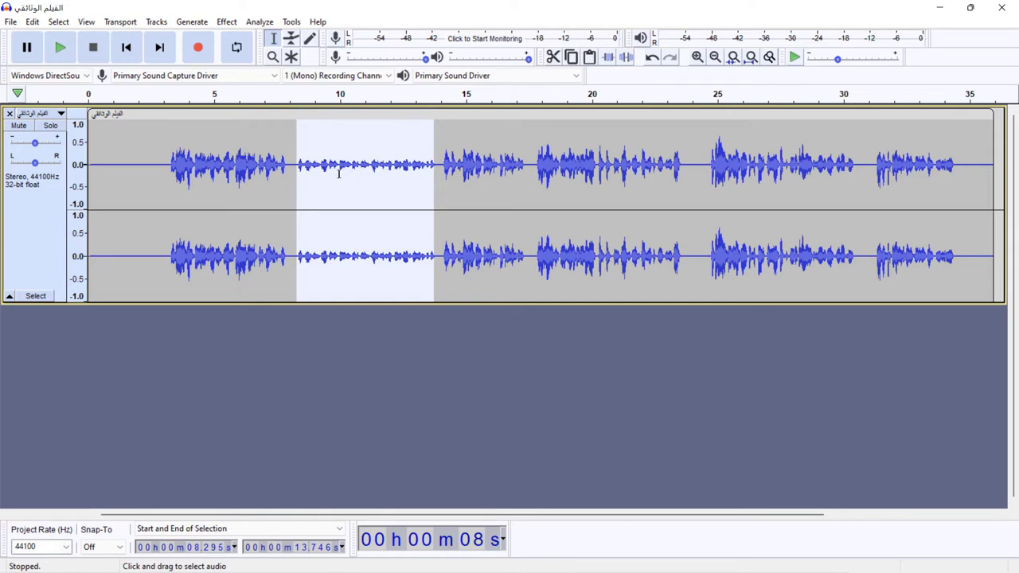
left_click(284, 255)
left_click_drag(281, 254, 171, 262)
left_click(163, 255)
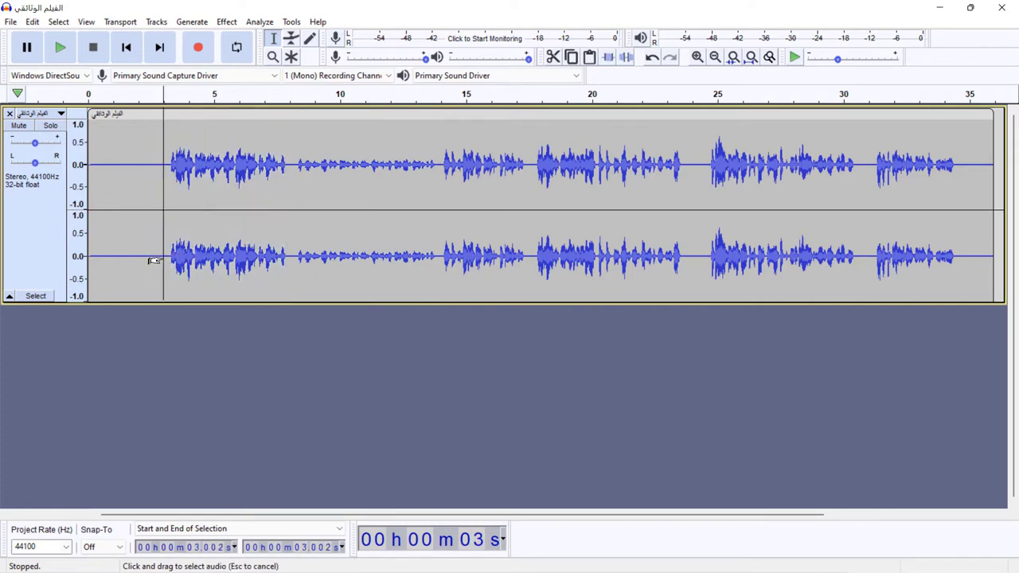
left_click_drag(166, 253, 438, 256)
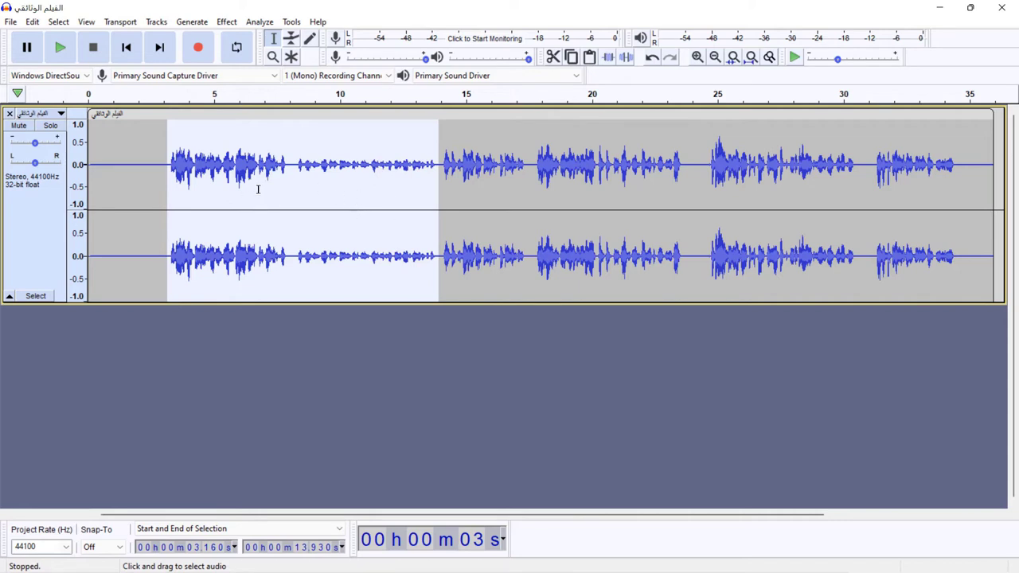
Step: Select the first speech passage from about 3.2 to 8 seconds and play it back
left_click(162, 162)
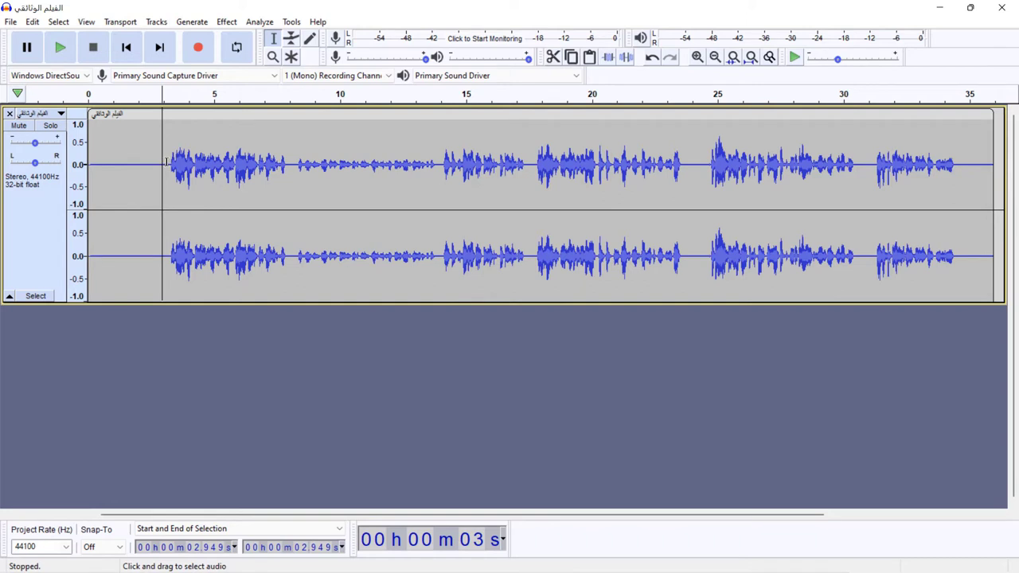
left_click_drag(166, 162, 288, 189)
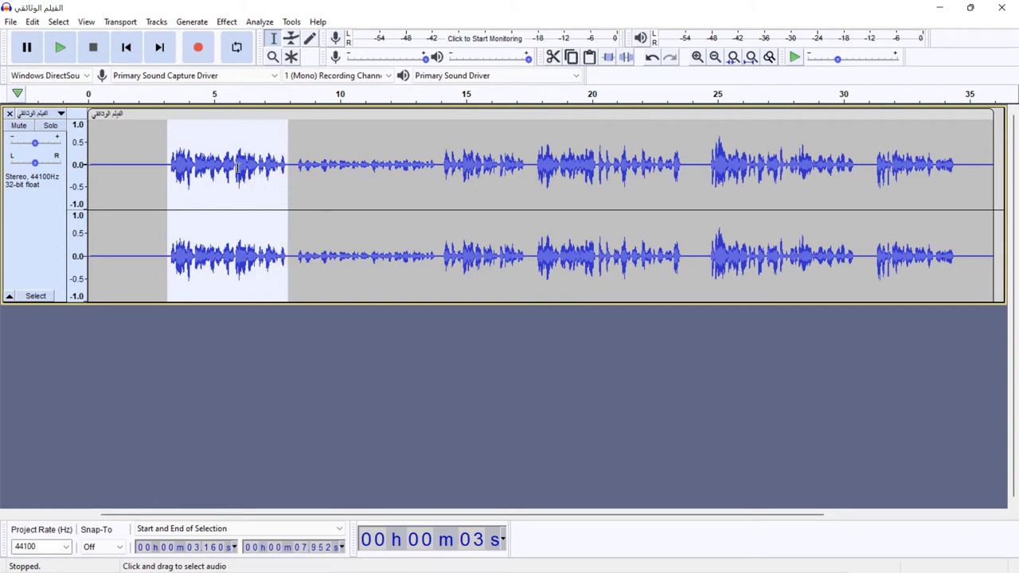
key("space")
key("space")
left_click(170, 167)
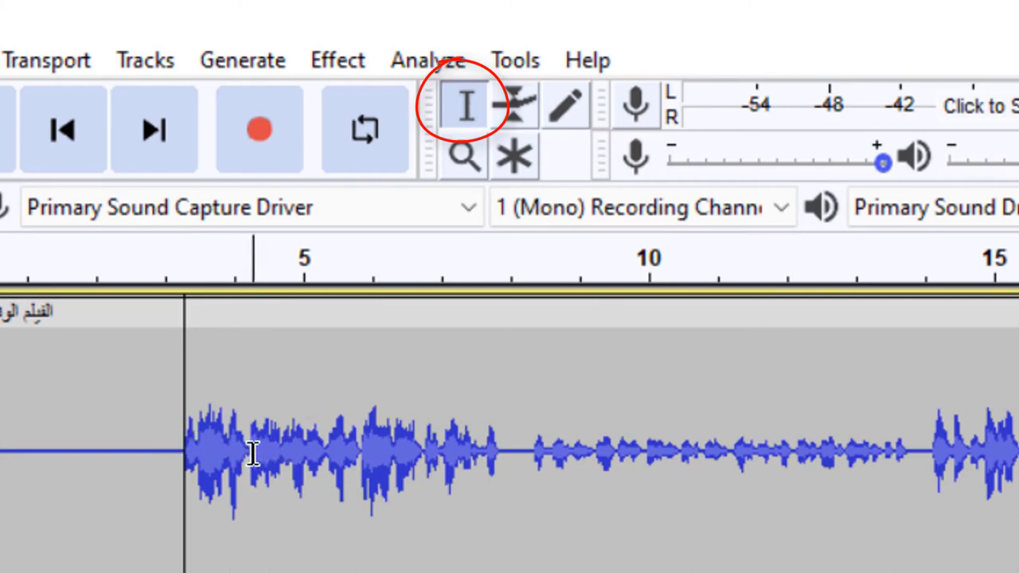
Step: Select one second of audio from about 3.3 seconds and extend the selection's end to about 8.3 seconds
left_click_drag(253, 452, 183, 459)
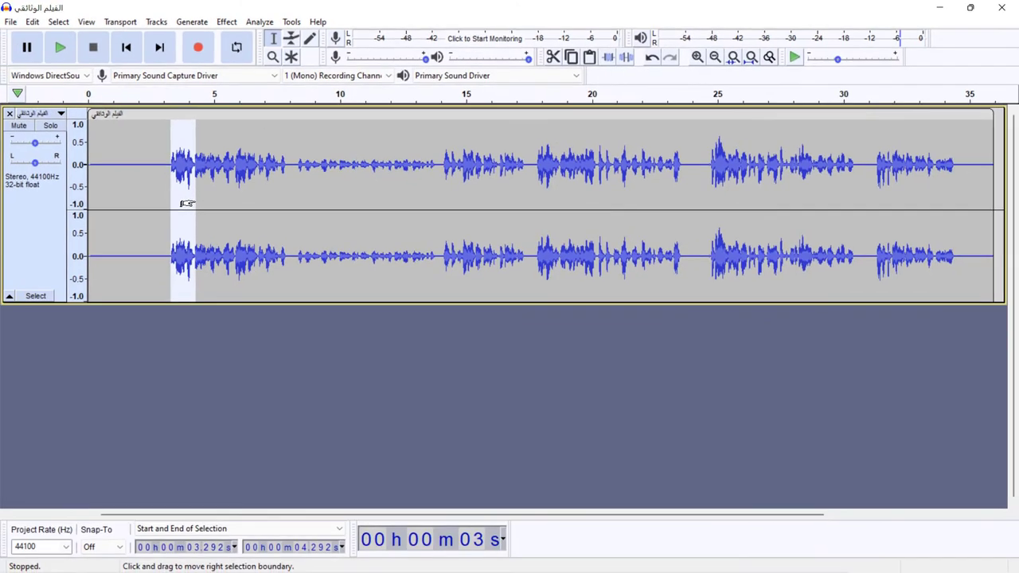
left_click_drag(195, 203, 201, 204)
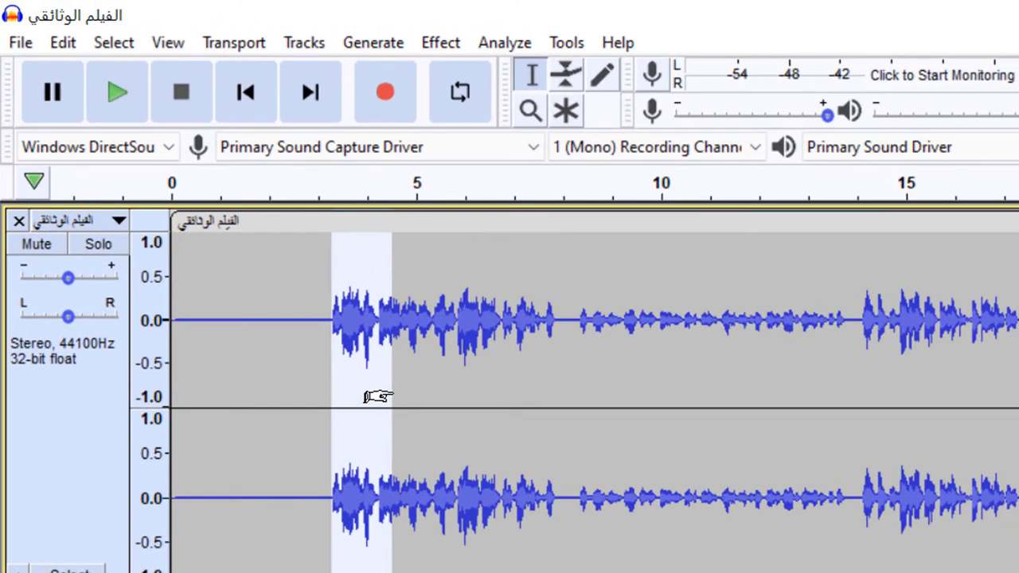
left_click_drag(390, 396, 565, 395)
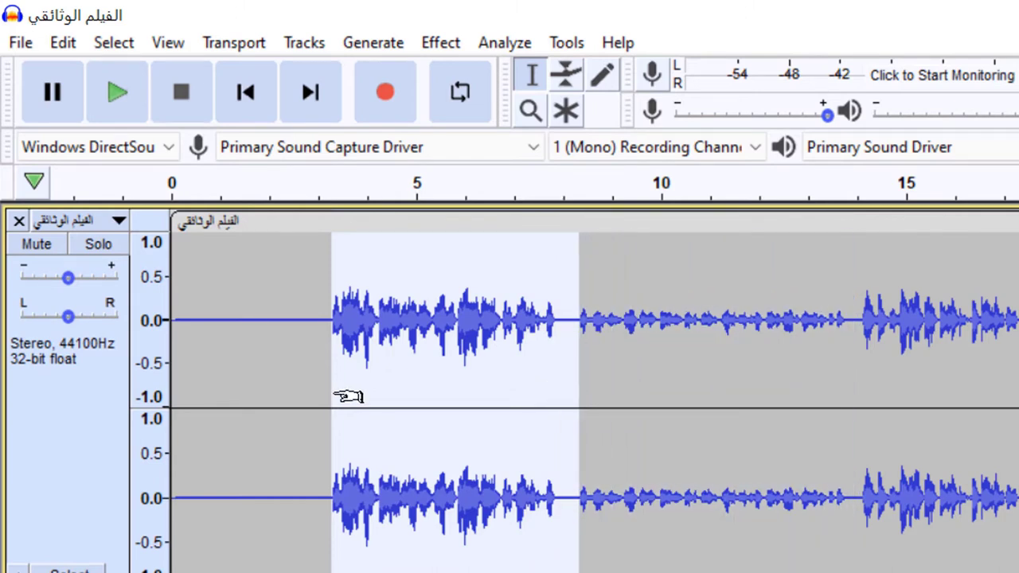
Step: Delete the opening silence up to about 2.5 seconds and the trailing silence from about 32 seconds to the track's end
left_click_drag(348, 394, 129, 319)
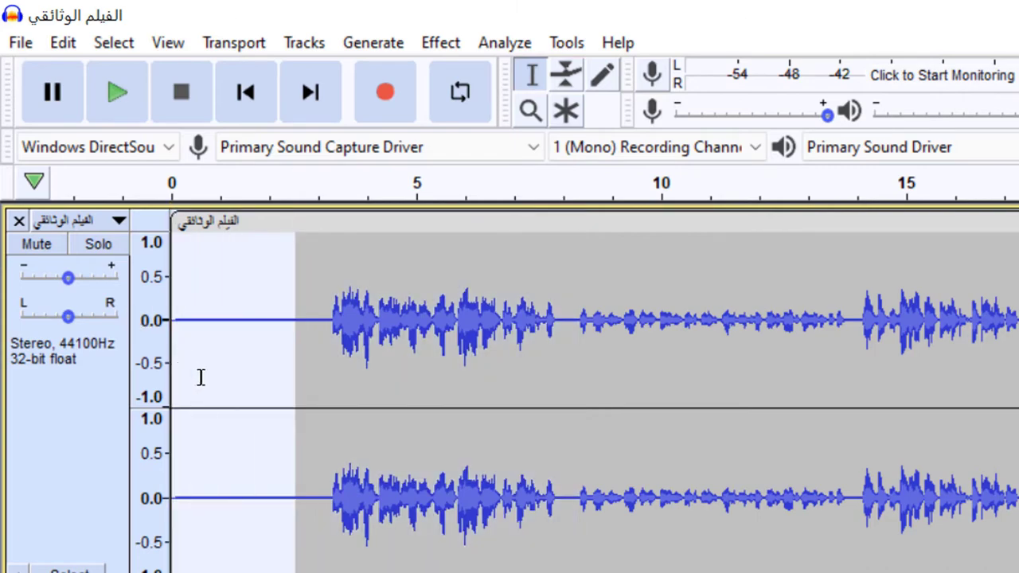
key("Delete")
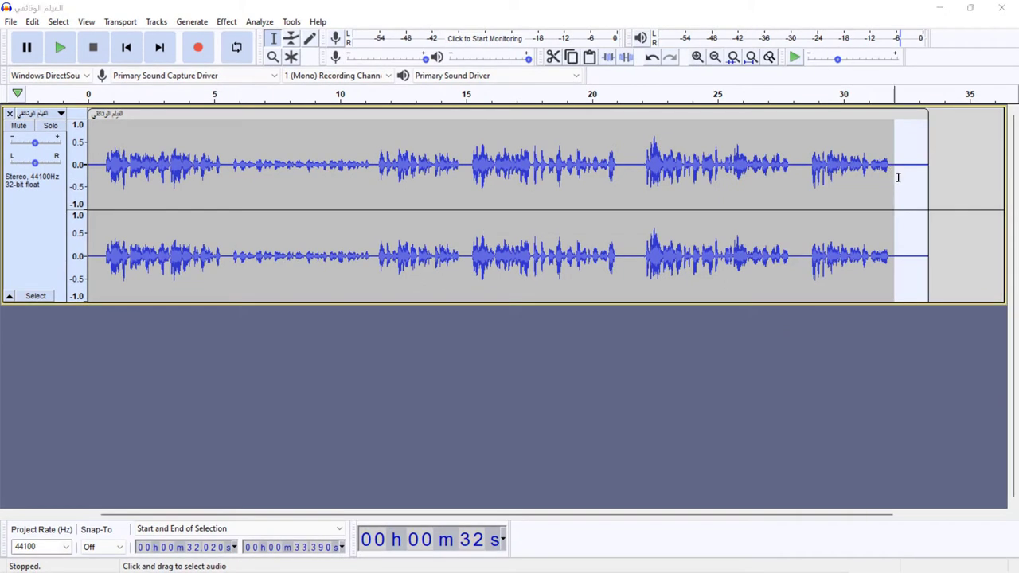
key("Delete")
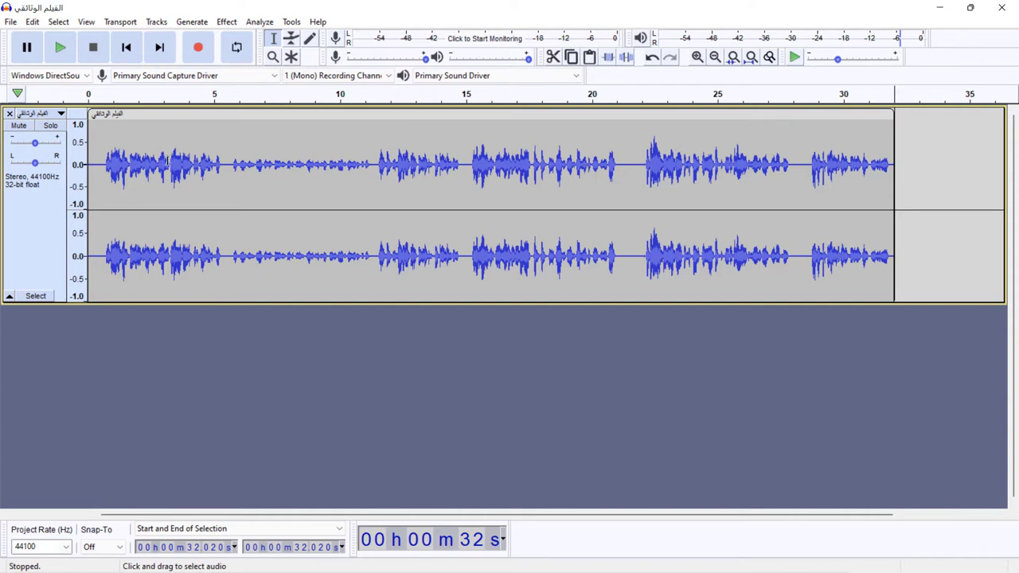
Step: Select a short stretch around 1.7 to 3.2 seconds, magnify it with the Zoom tool, and zoom back out
left_click_drag(168, 159, 132, 173)
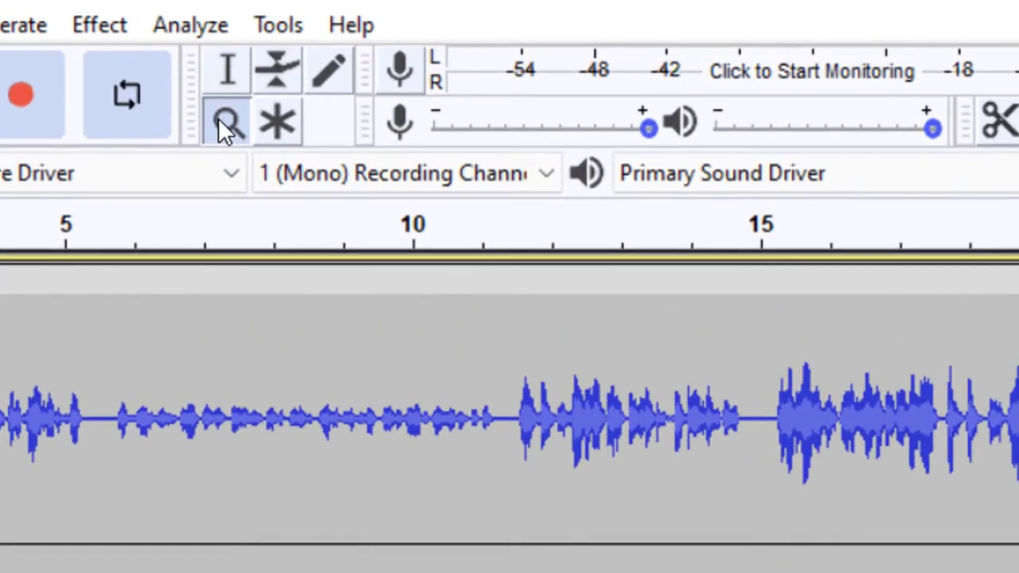
left_click(272, 56)
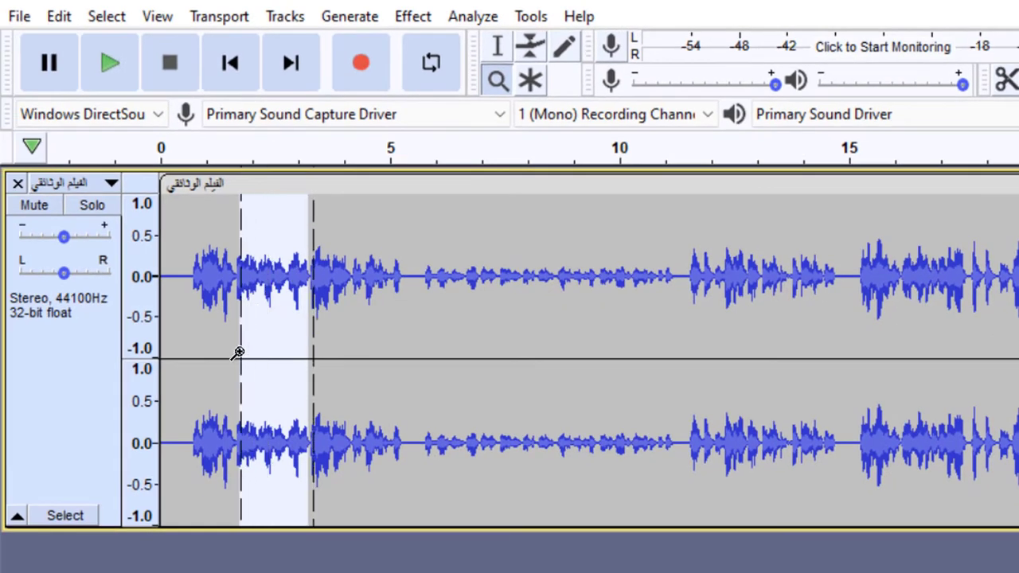
left_click_drag(238, 352, 278, 352)
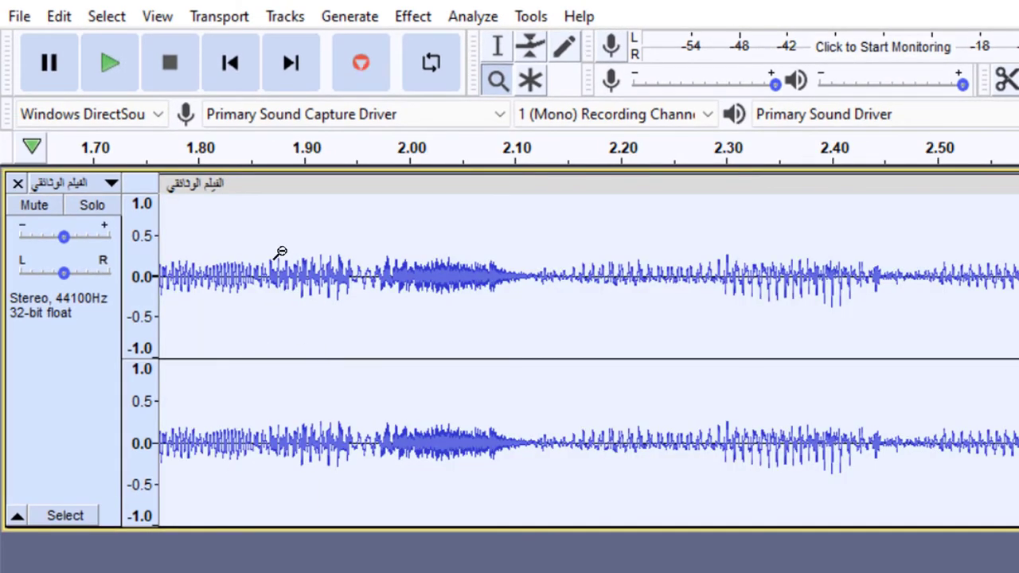
left_click_drag(272, 254, 357, 285)
left_click(453, 379, "shift")
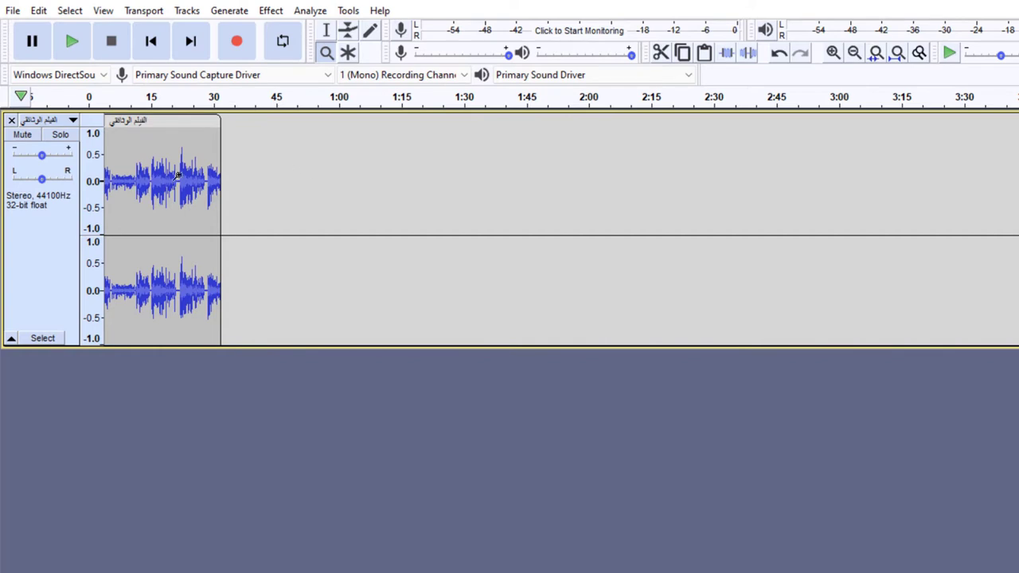
Step: Select the passage from about 15 to 21 seconds with the Selection tool, fit it to the window width, then fit the whole project
left_click(327, 31)
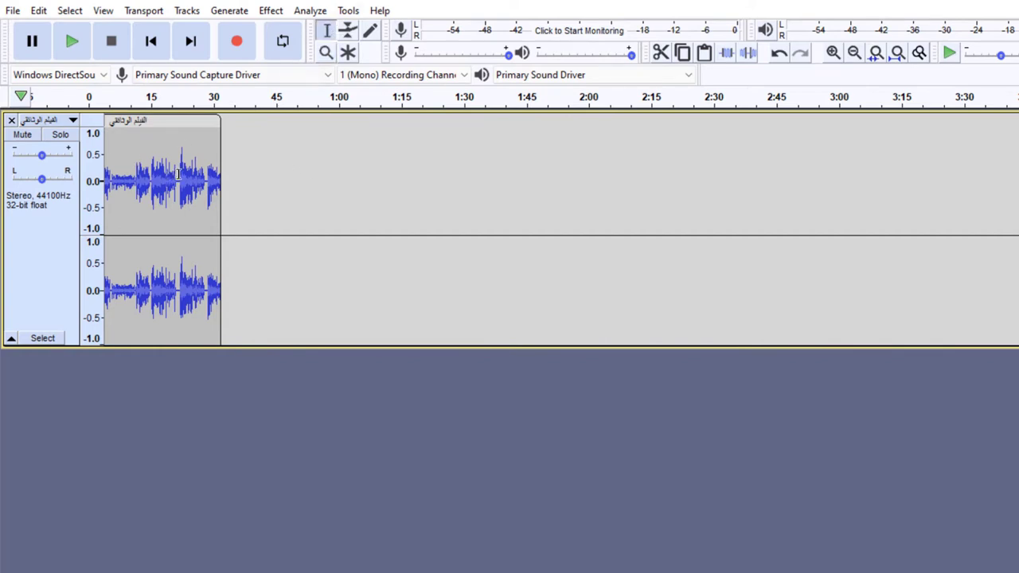
left_click_drag(176, 174, 151, 186)
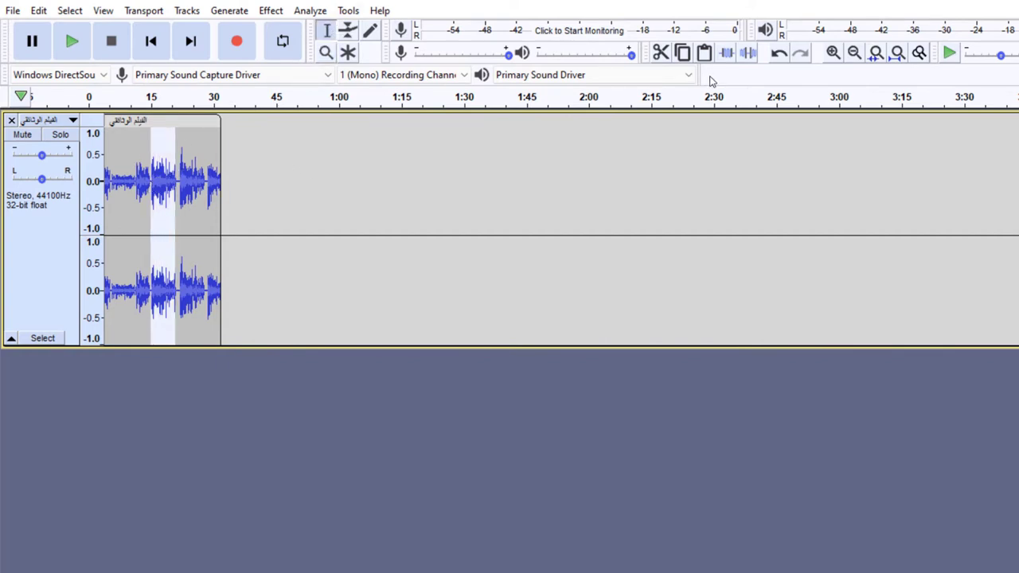
left_click(876, 52)
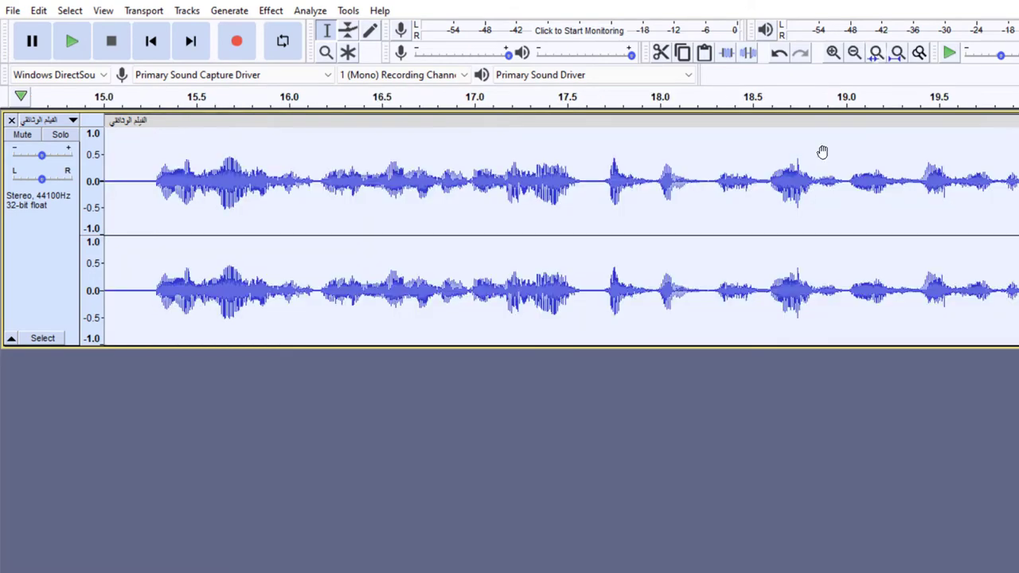
left_click(897, 54)
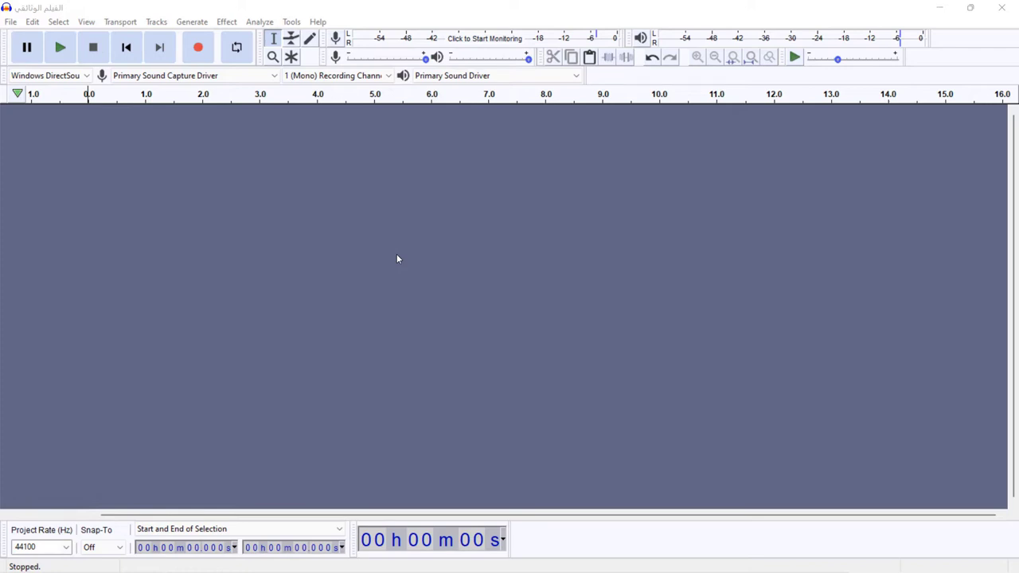
Step: Create a new project and open the audio file "North Oakland Extasy - Squadda B" from New folder
left_click(11, 22)
left_click(28, 36)
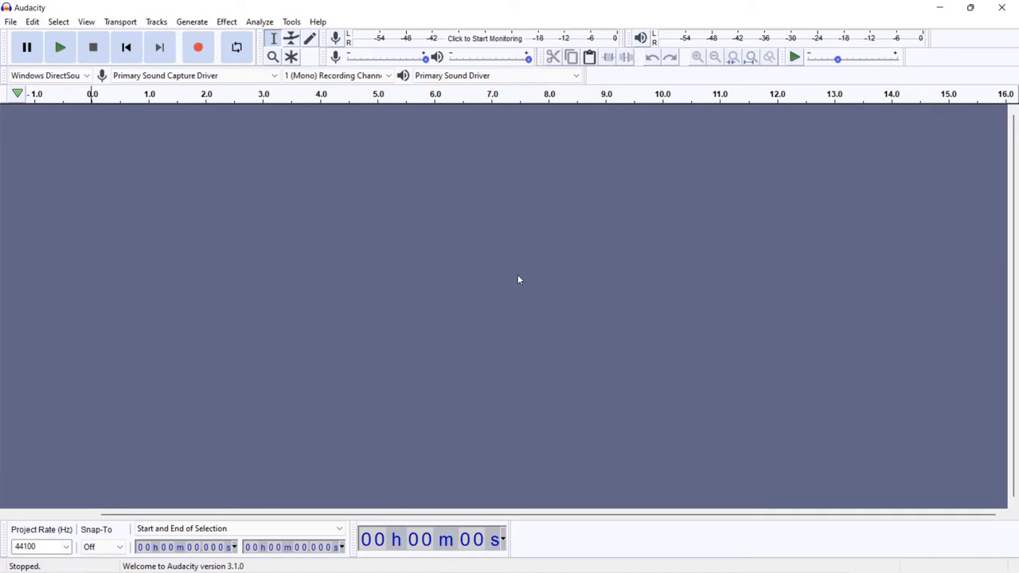
left_click(10, 23)
left_click(31, 50)
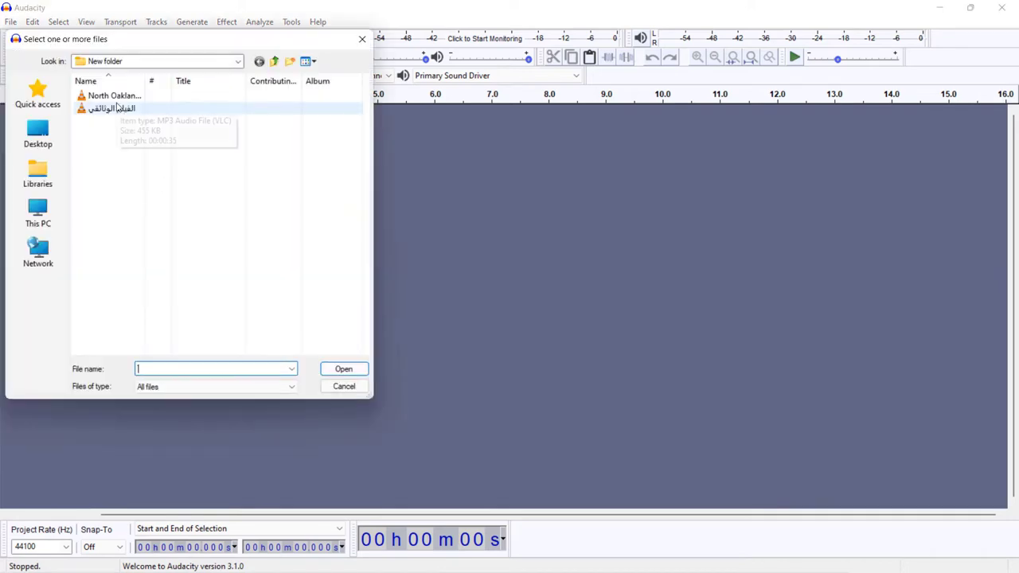
left_click(114, 95)
left_click(343, 369)
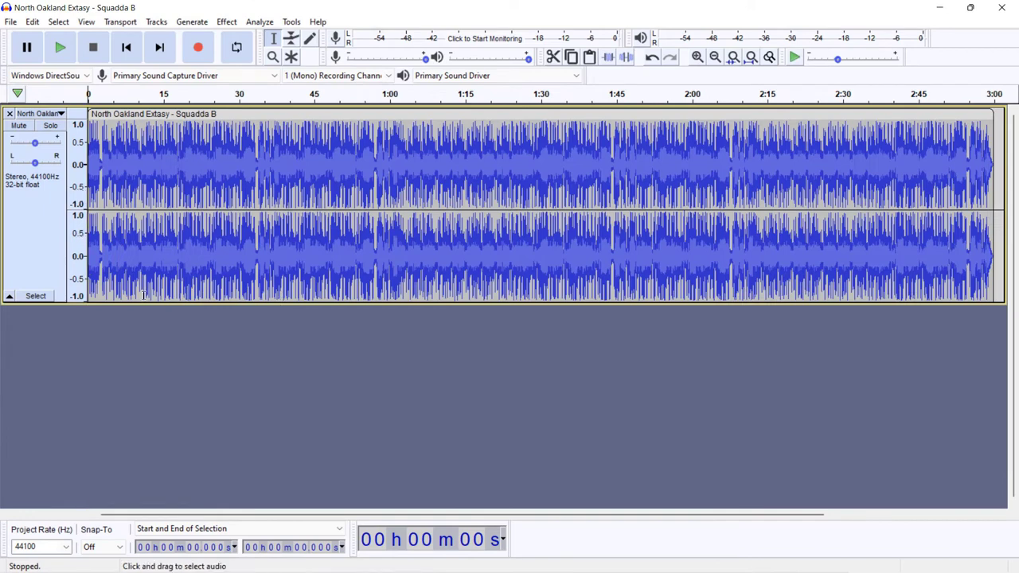
Step: Delete the passage from about 33.6 to 59 seconds, then everything from about 2 min 4 s to the track's end
left_click_drag(258, 191, 384, 234)
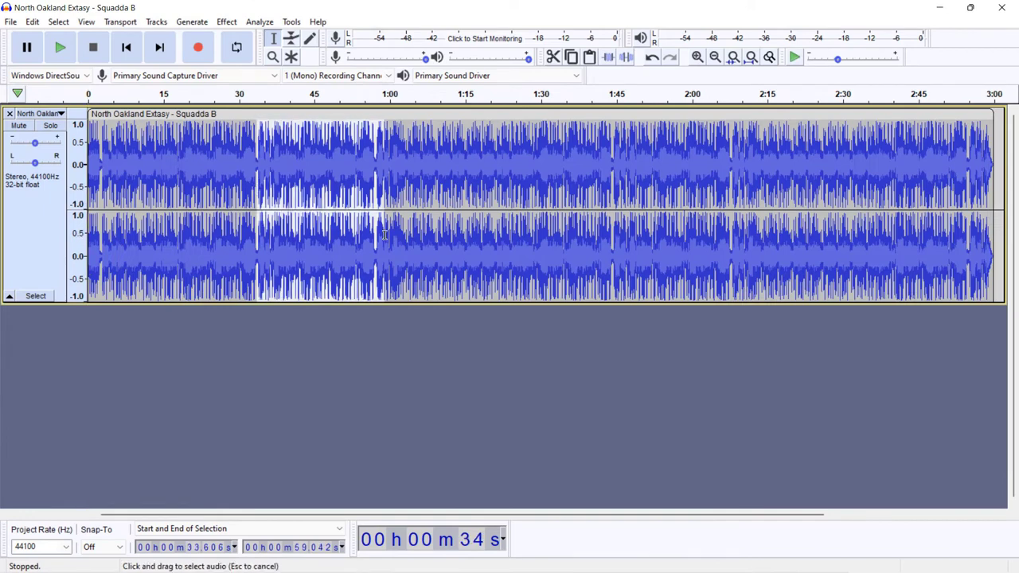
key("Delete")
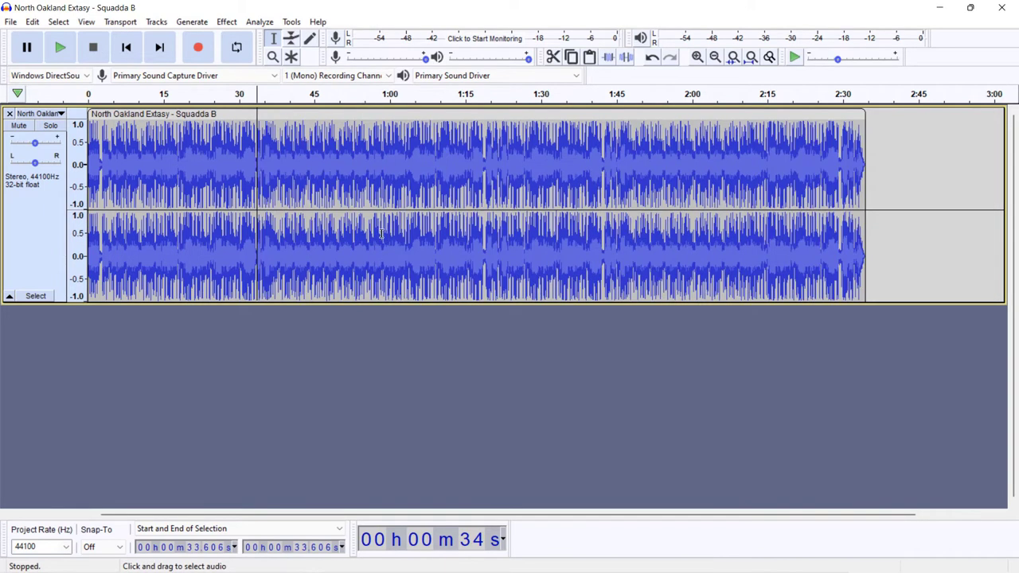
left_click_drag(738, 213, 738, 238)
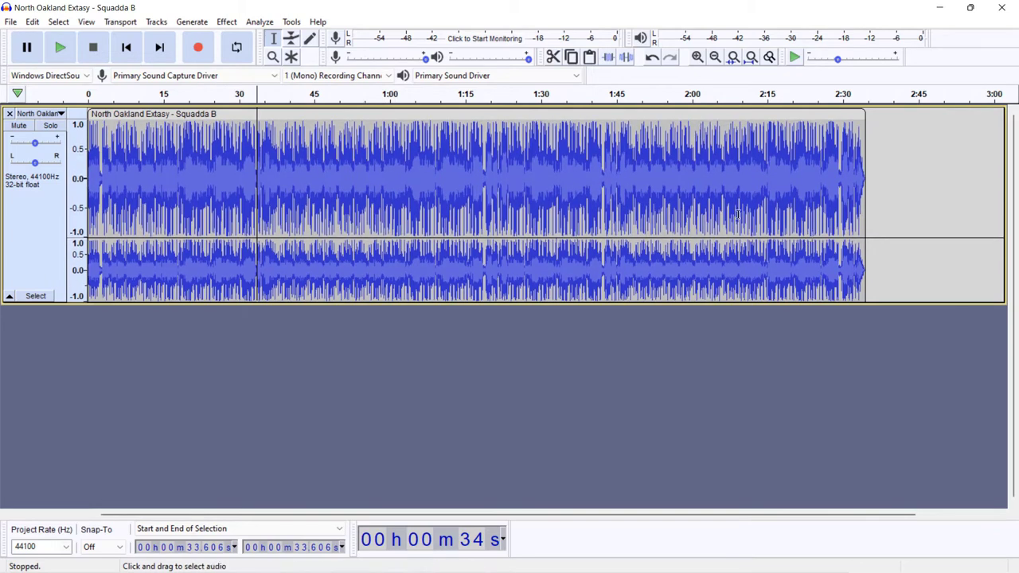
left_click_drag(713, 193, 910, 232)
key("Delete")
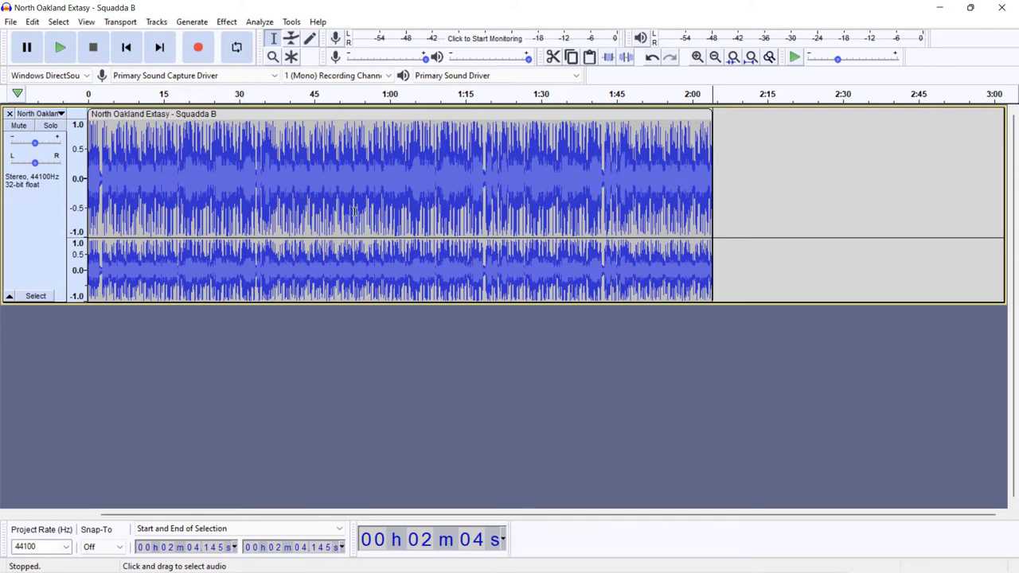
left_click(311, 209)
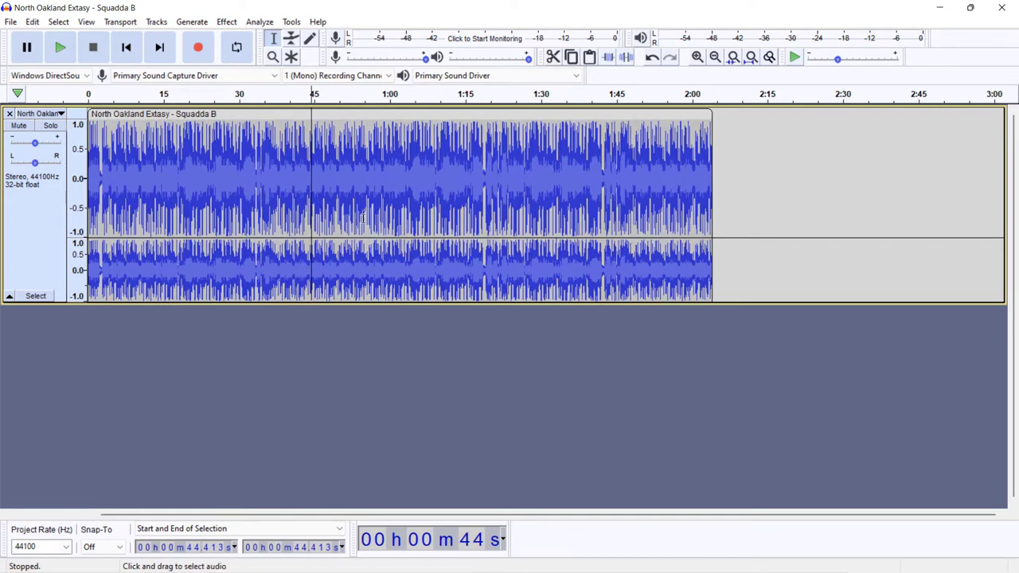
Step: Save the edited audio as an AUP3 project named مشروع جديد in New folder
left_click(11, 22)
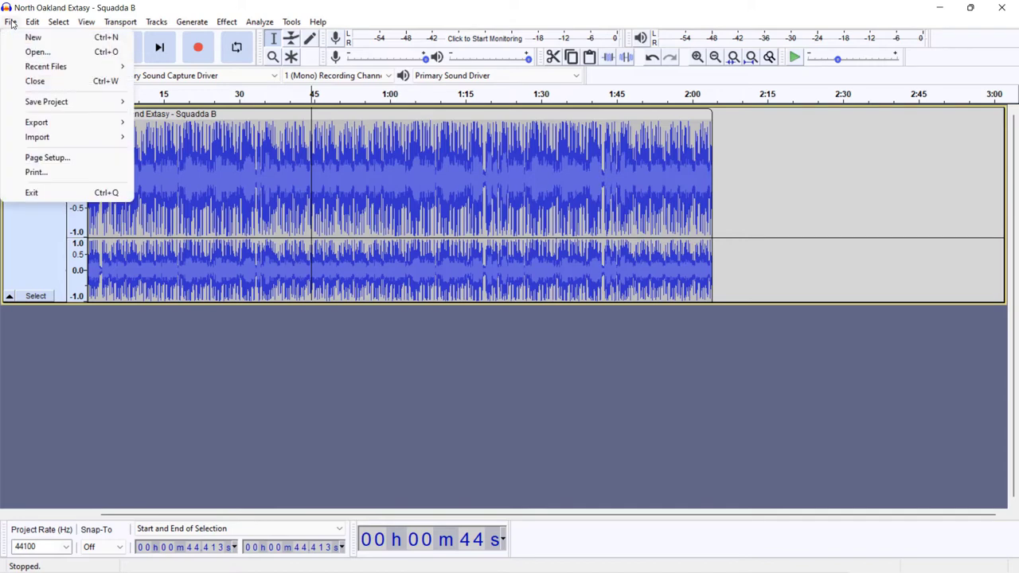
mouse_move(35, 108)
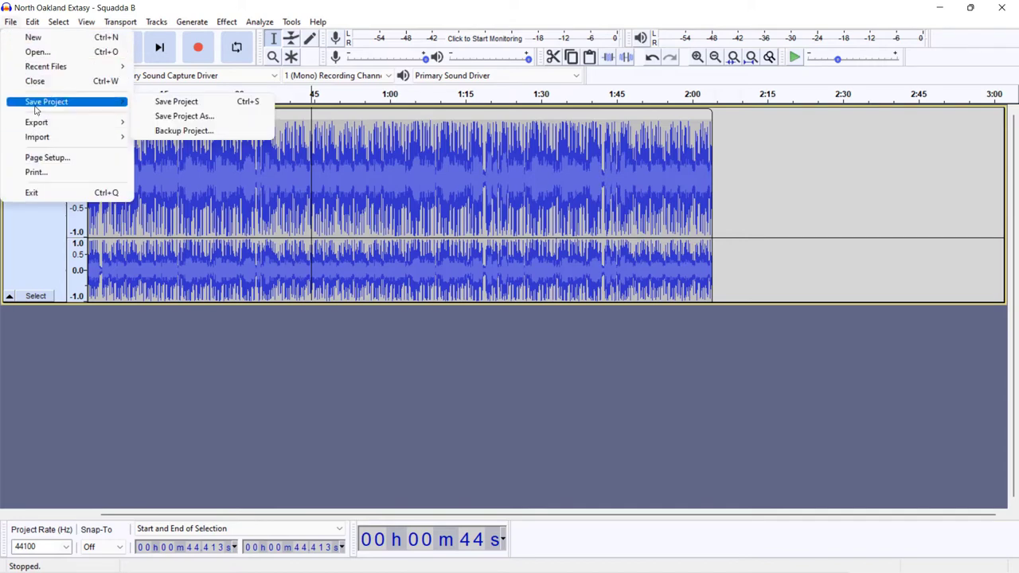
left_click(174, 101)
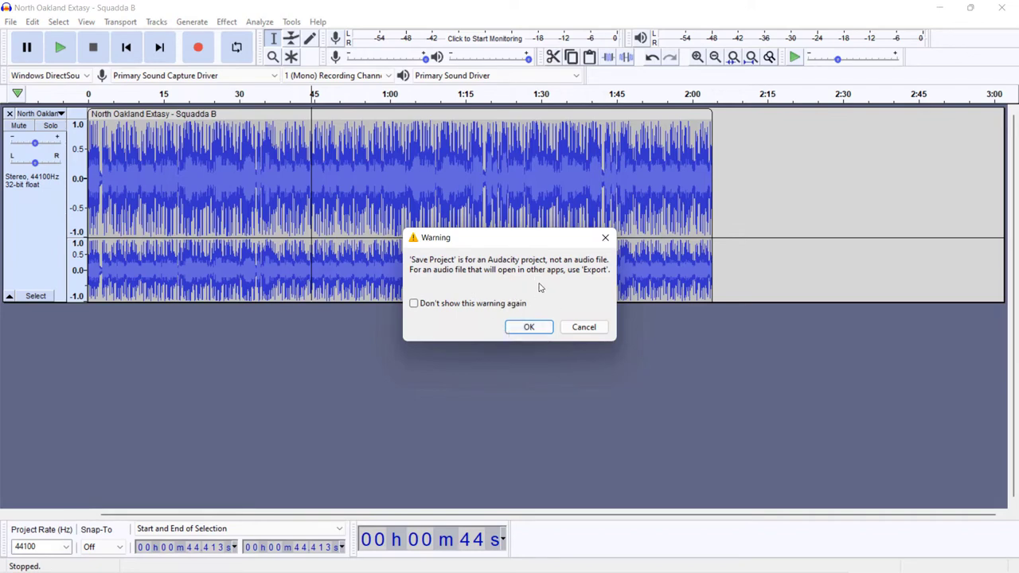
left_click_drag(518, 242, 512, 230)
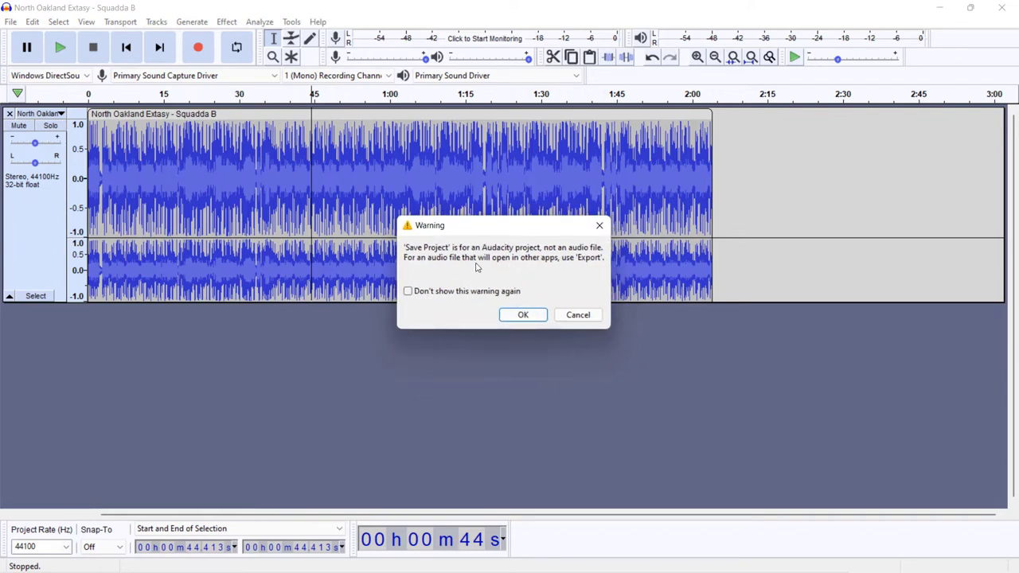
left_click(522, 315)
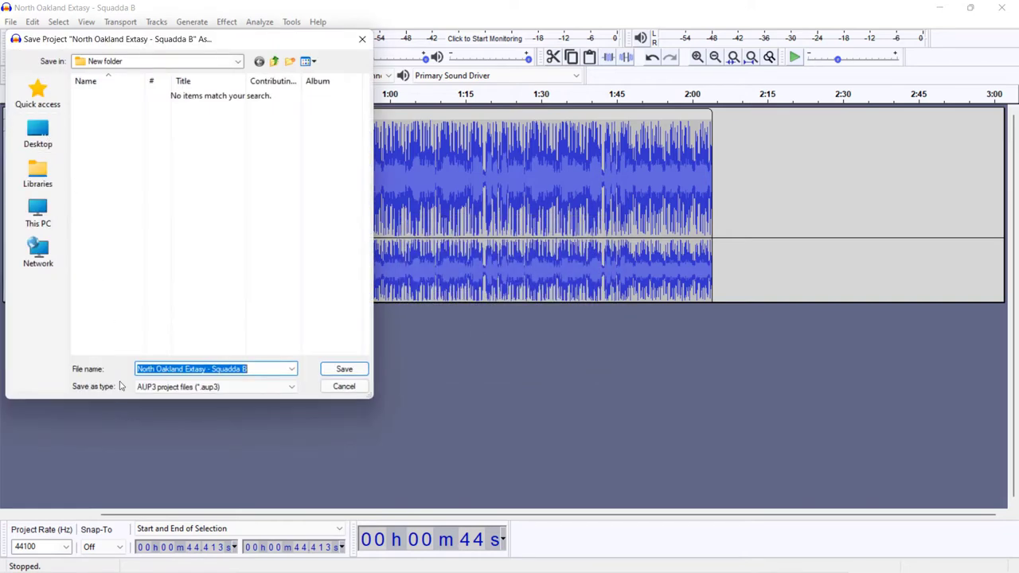
type("leر")
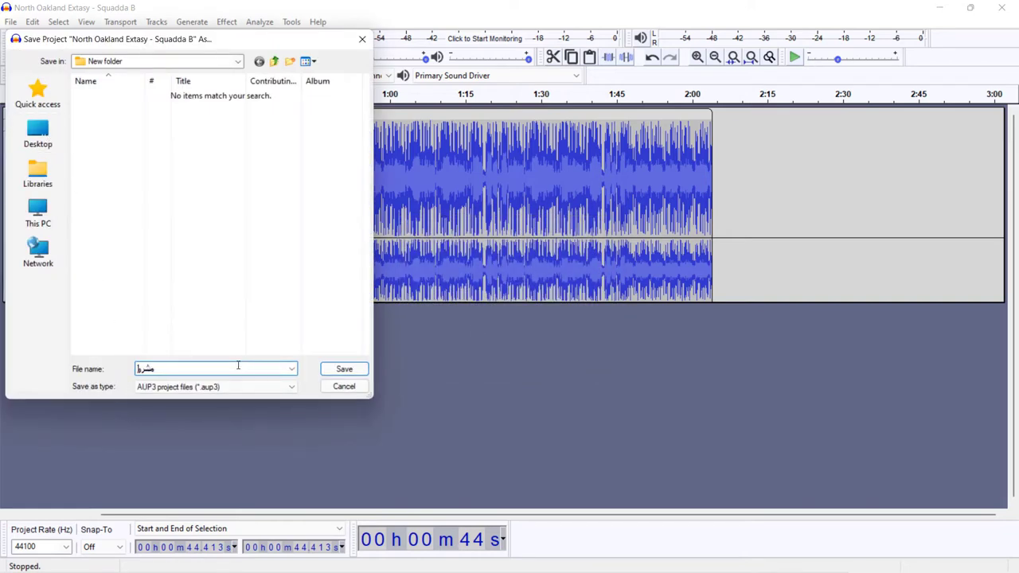
type("وع جديد")
left_click(344, 368)
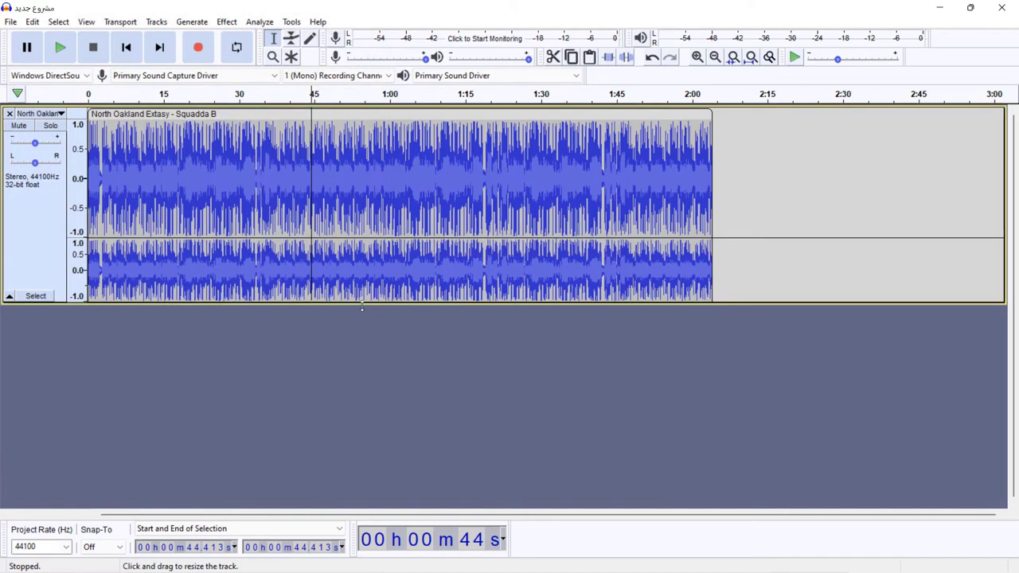
Step: Move the مشروع جديد window aside and close the empty الفيلم الوثائقي project without saving it
left_click(252, 153)
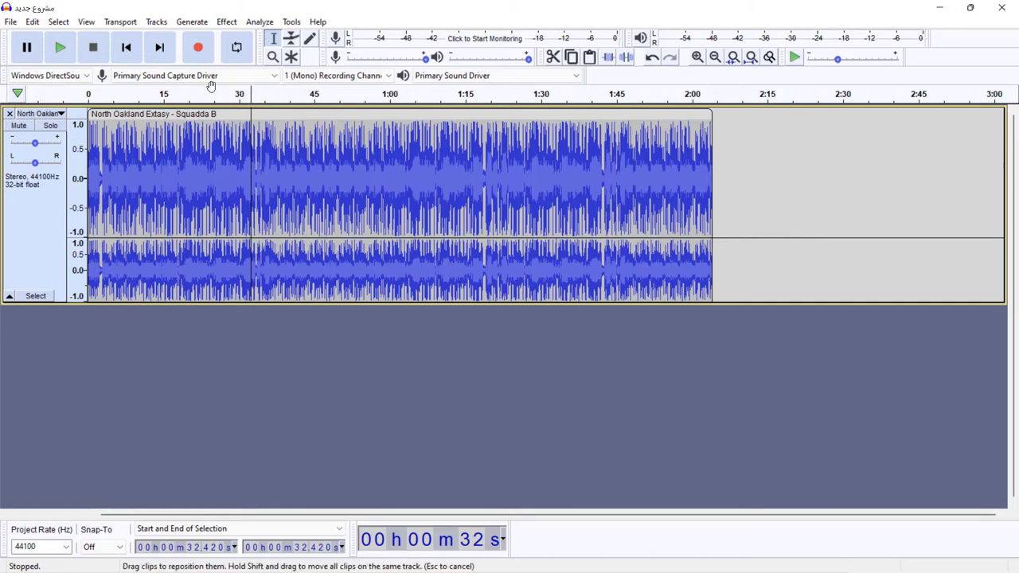
left_click_drag(167, 8, 426, 47)
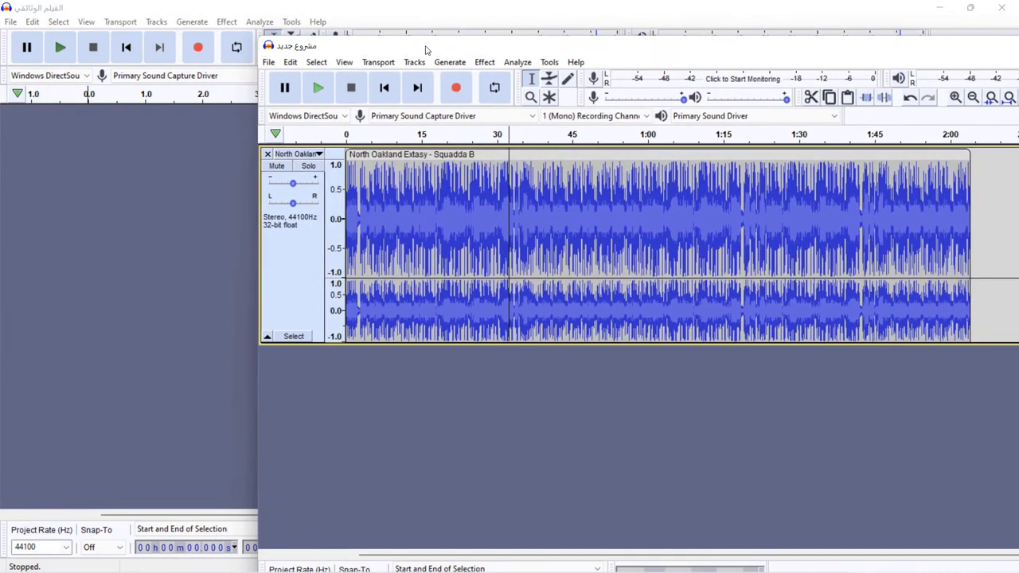
left_click(1001, 8)
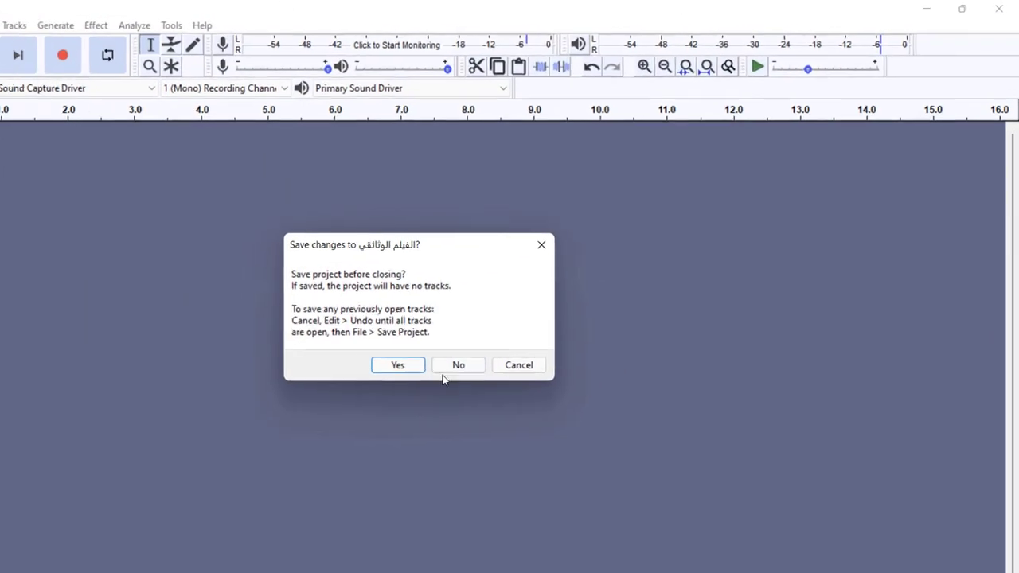
left_click(529, 318)
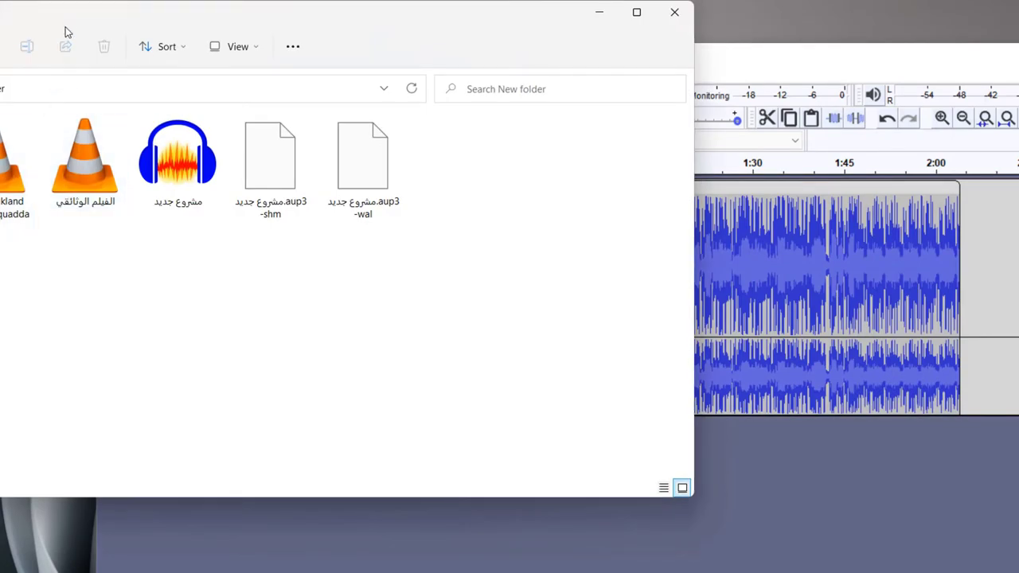
Step: Add the الفيلم الوثائقي audio file from New folder to the project as a second track and maximize the project window
left_click_drag(70, 20, 71, 426)
left_click_drag(79, 549, 852, 523)
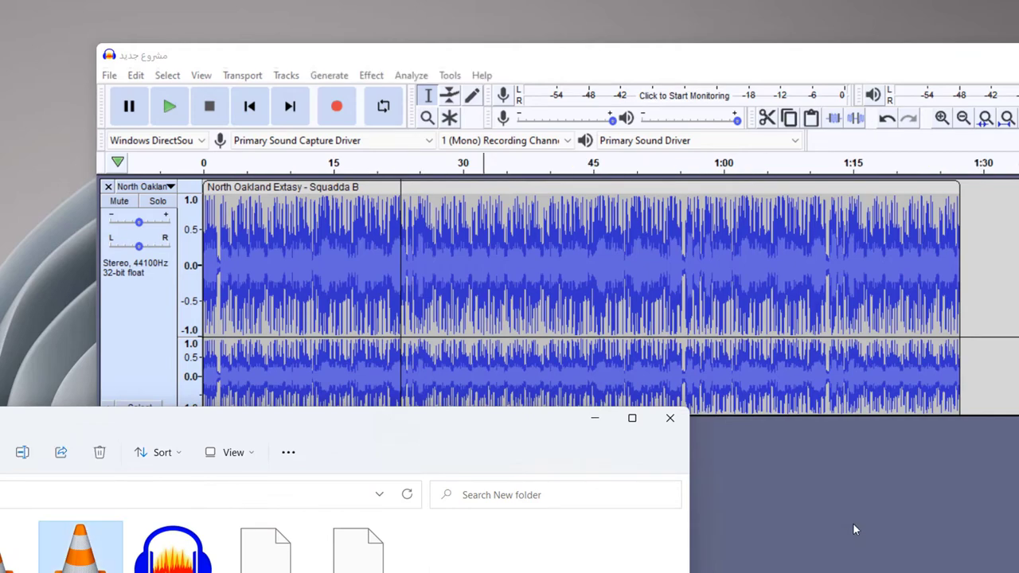
left_click(594, 417)
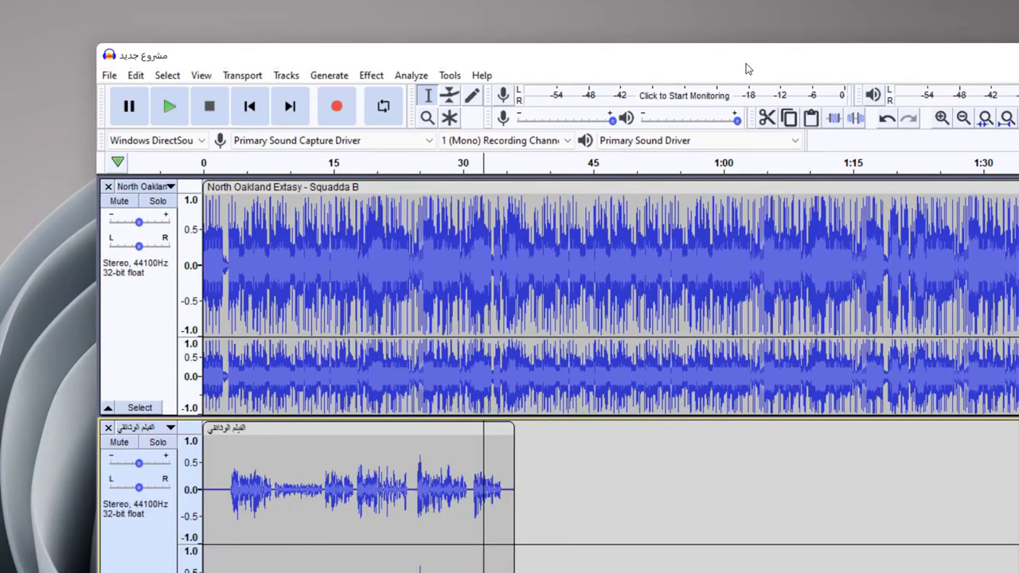
left_click_drag(638, 62, 630, 60)
double_click(630, 60)
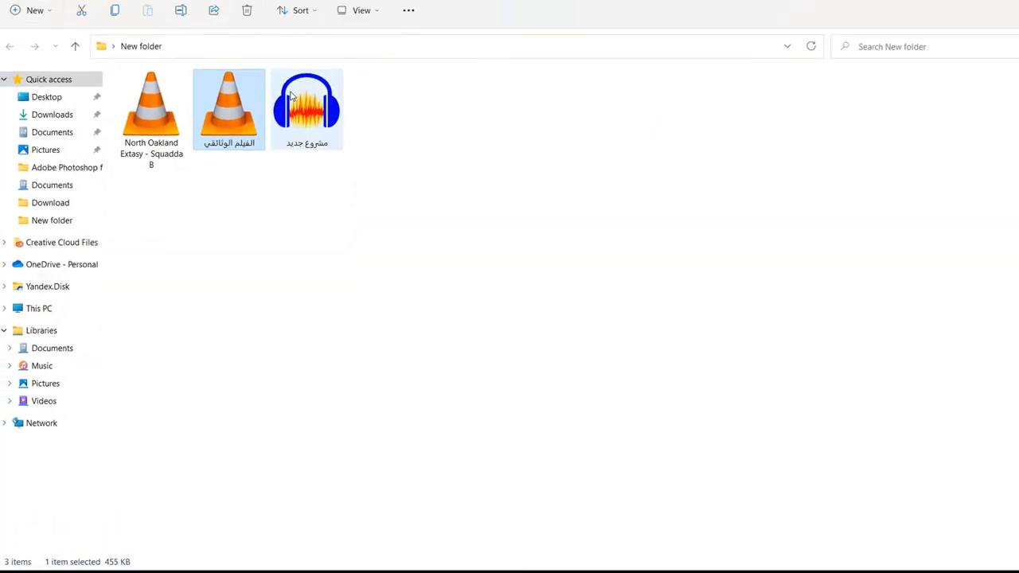
Step: Reopen the saved مشروع جديد project from New folder and remove both of its audio tracks
double_click(456, 342)
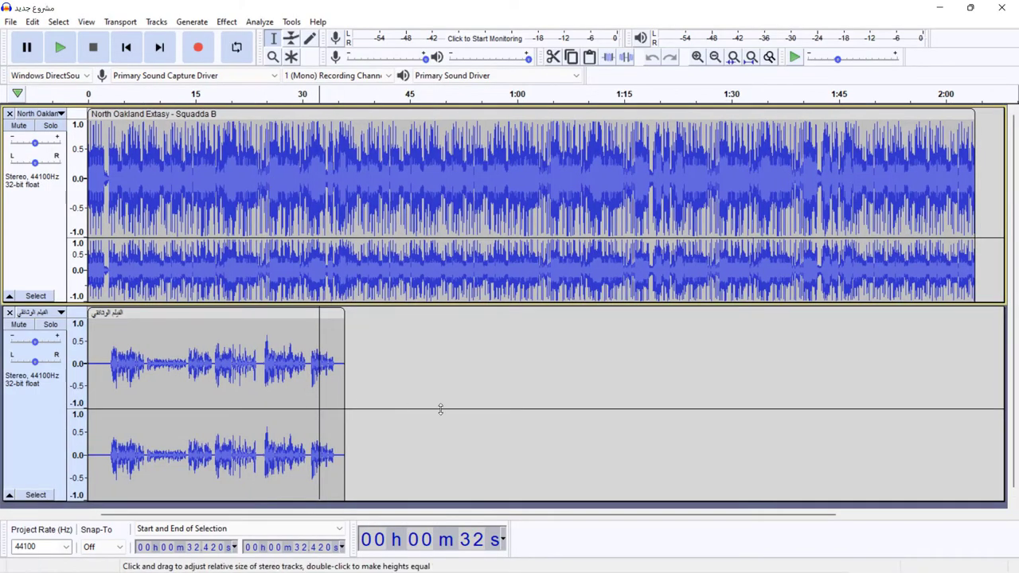
left_click(9, 114)
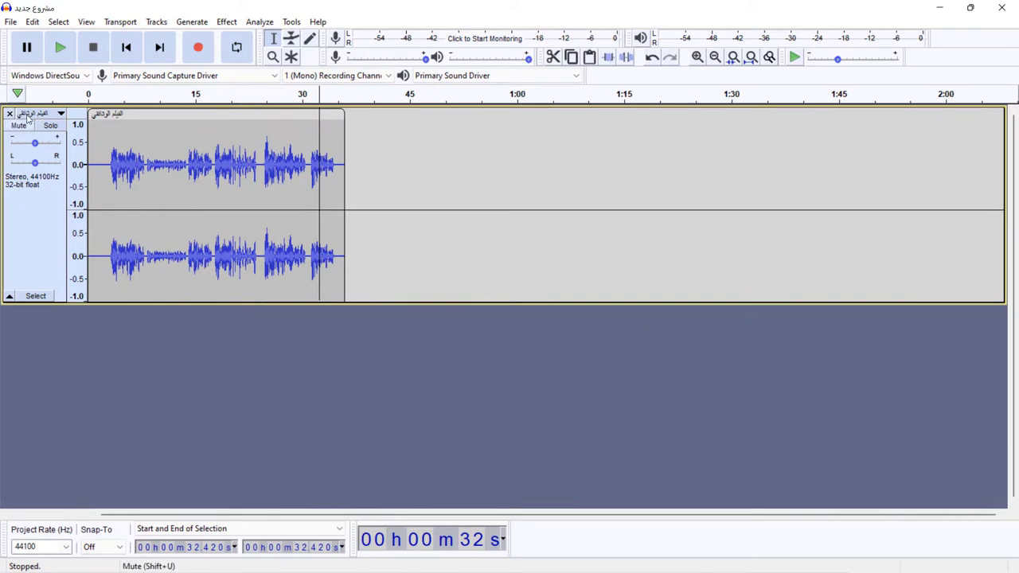
left_click(9, 114)
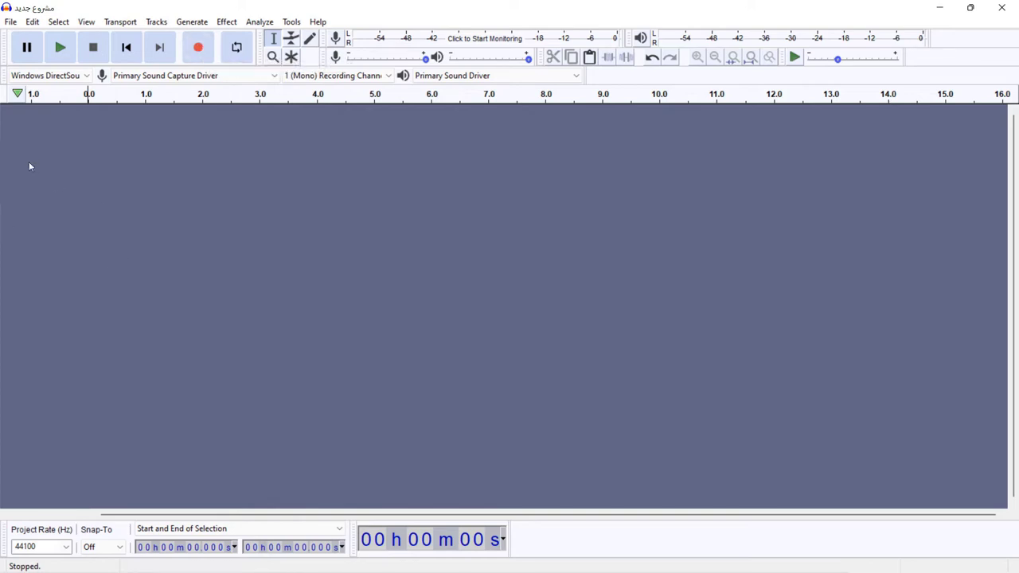
Step: Record about 11 seconds of speech on a new track and delete roughly 2.3 seconds of silence at its start
left_click(198, 47)
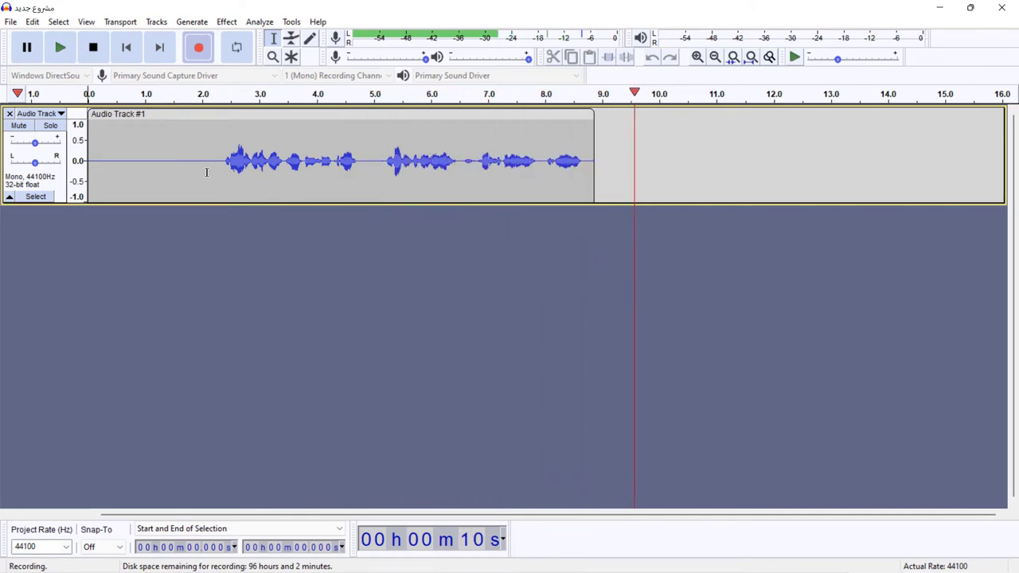
key("space")
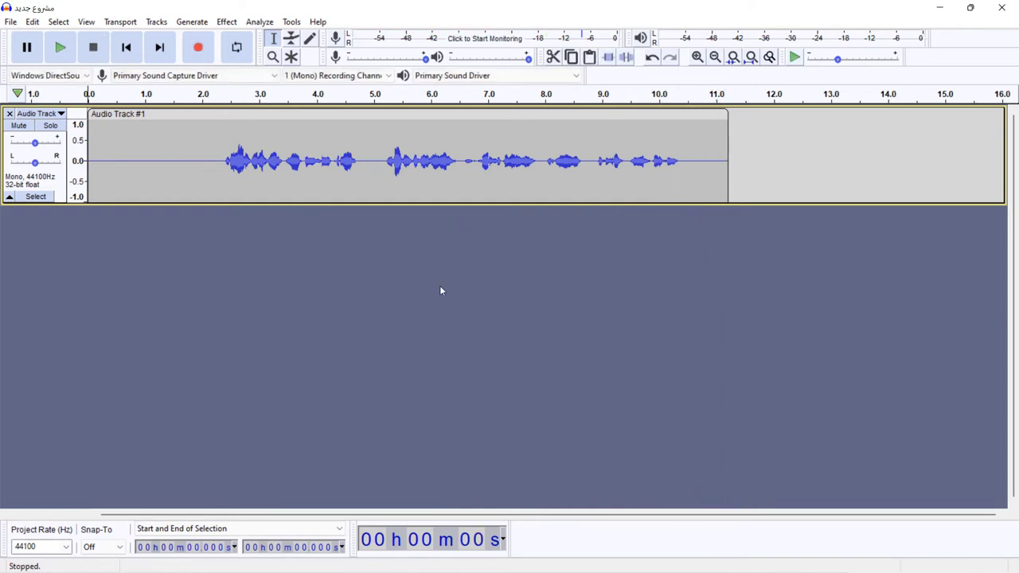
left_click_drag(217, 159, 89, 159)
key("Delete")
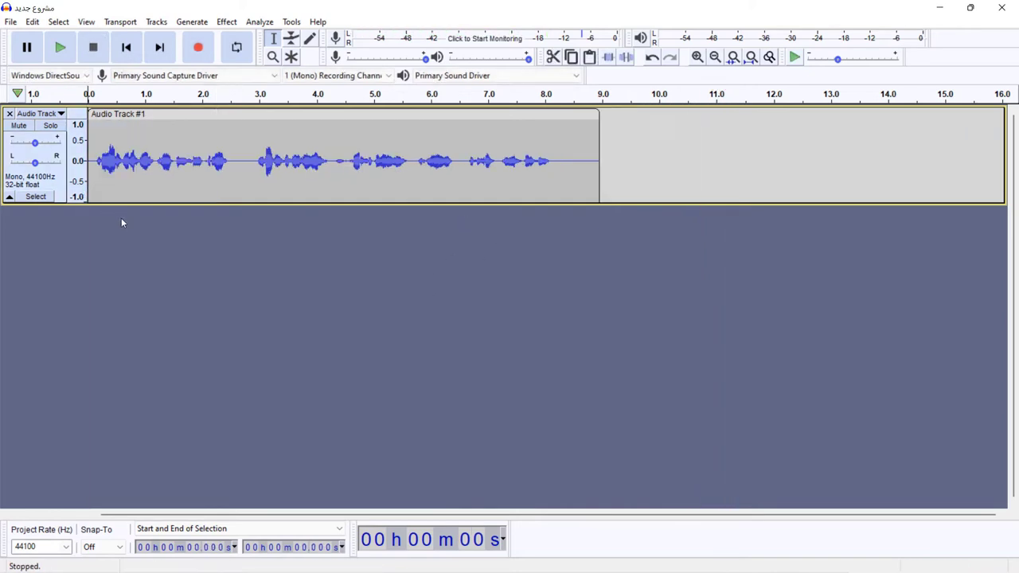
Step: Export the recording as an MP3 named كورس فوتوشوب in New folder without adding metadata tags, and play the file in VLC
left_click(10, 22)
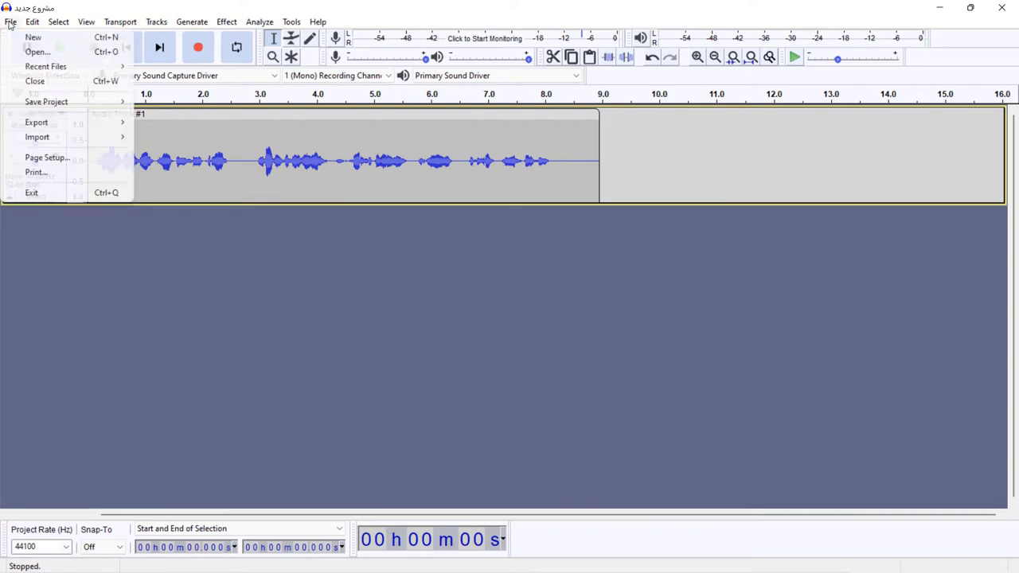
mouse_move(46, 125)
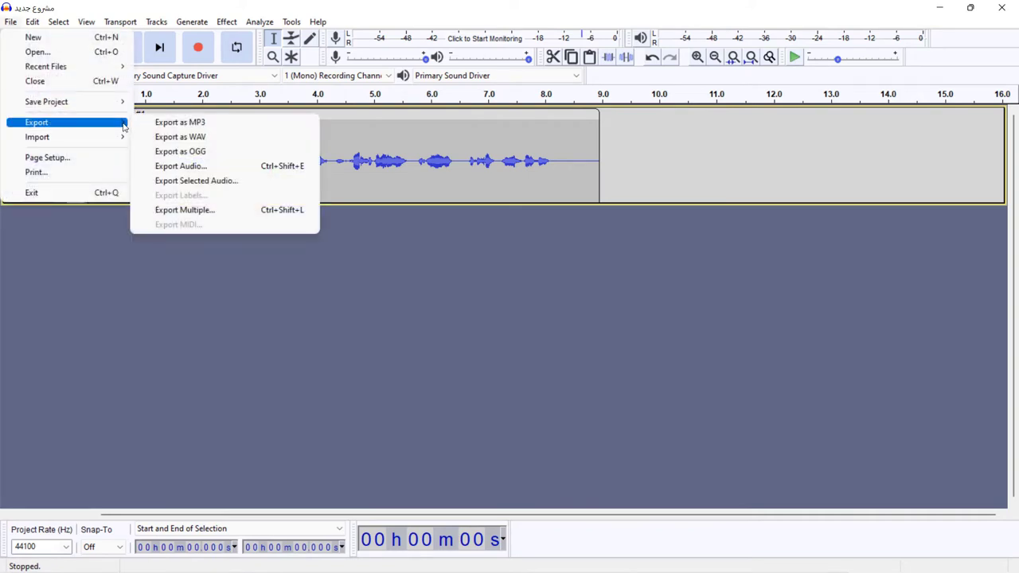
left_click(169, 127)
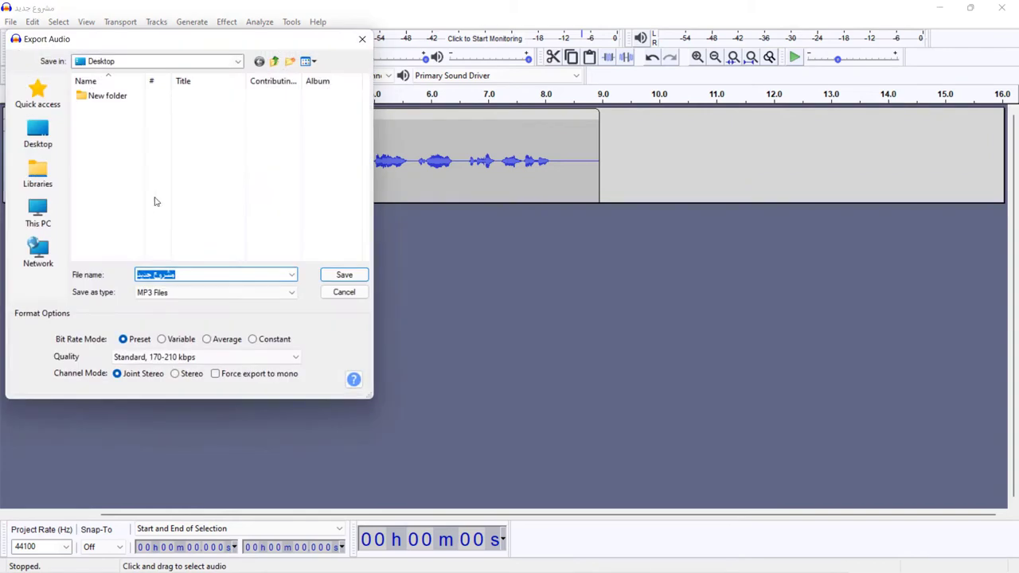
key("Return")
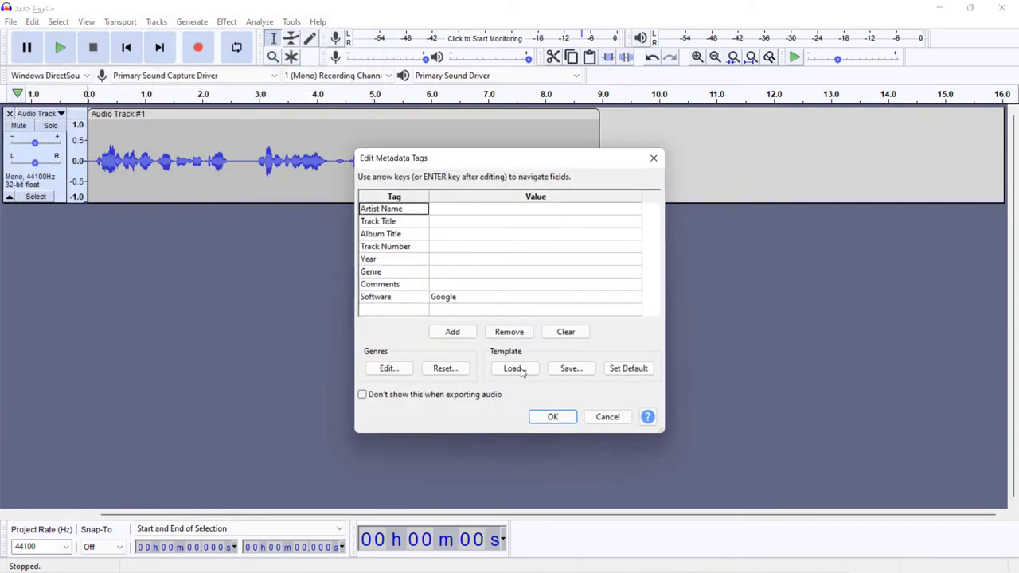
left_click(539, 420)
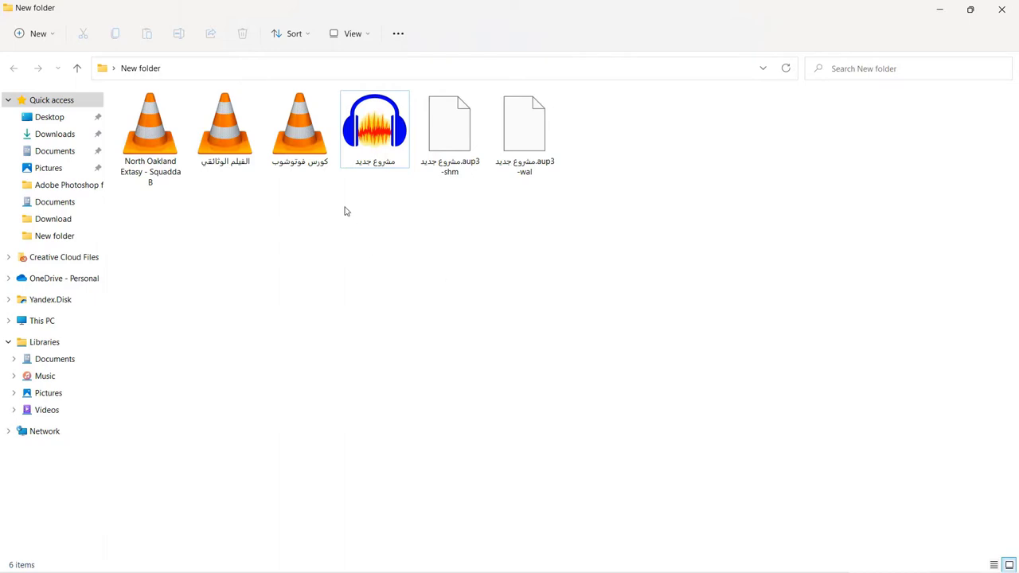
left_click(300, 137)
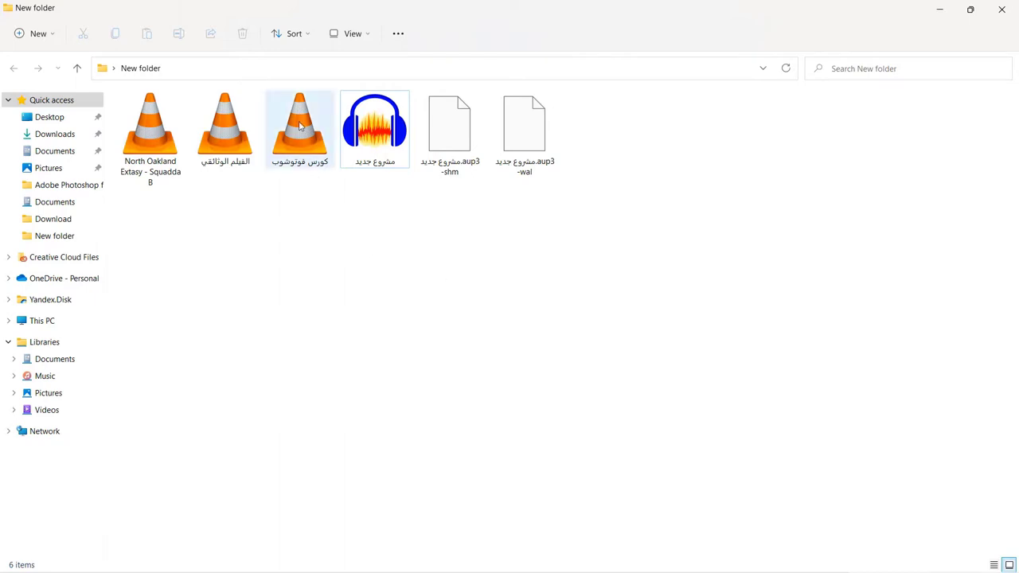
double_click(299, 137)
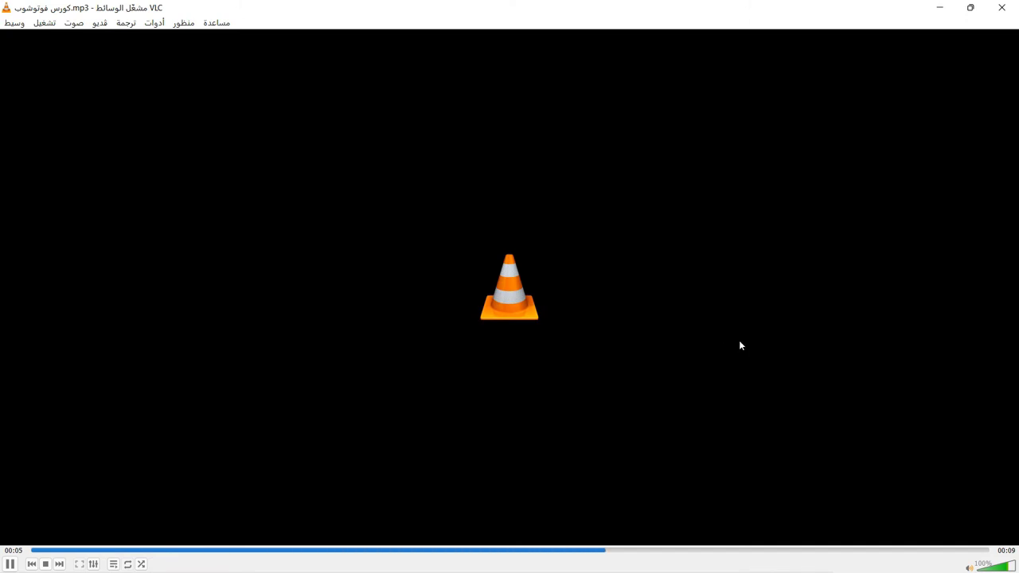
Step: Close the VLC player to return to the مشروع جديد project in Audacity
left_click(1003, 10)
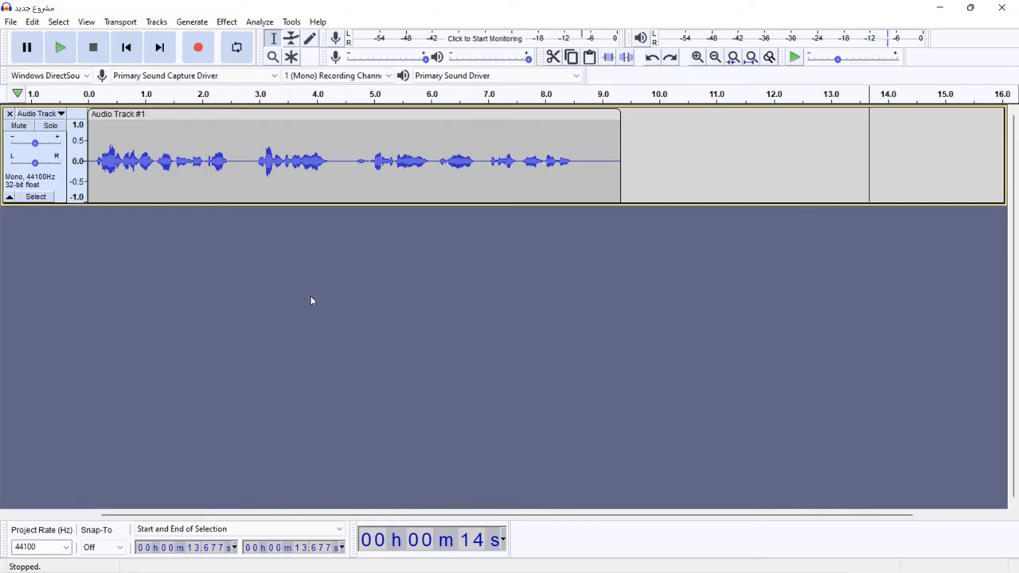
Step: Copy the speech from about 2.96 to 4.19 s and paste it into the same track at about 8.87 s
left_click_drag(338, 159, 346, 165)
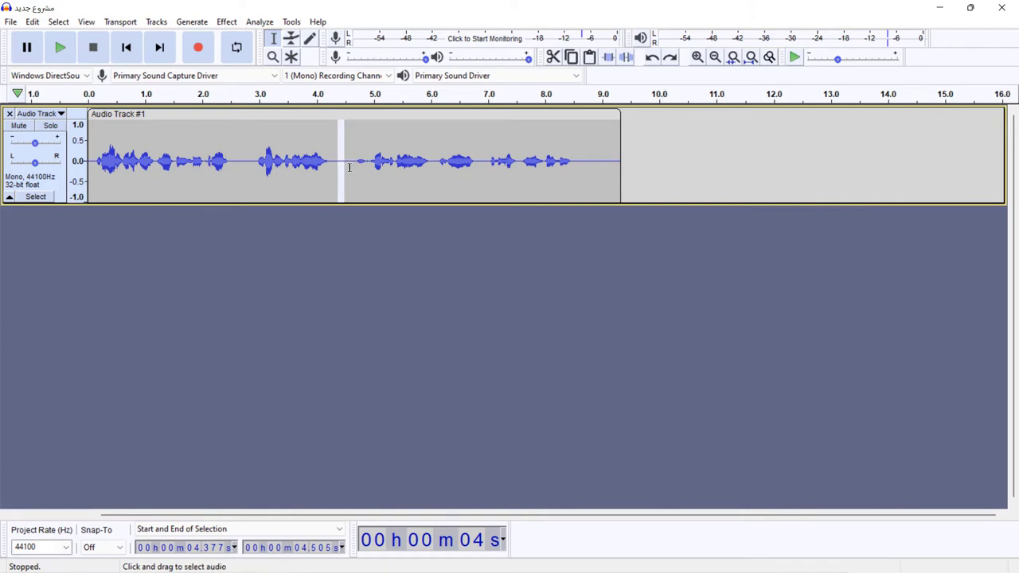
left_click(257, 162)
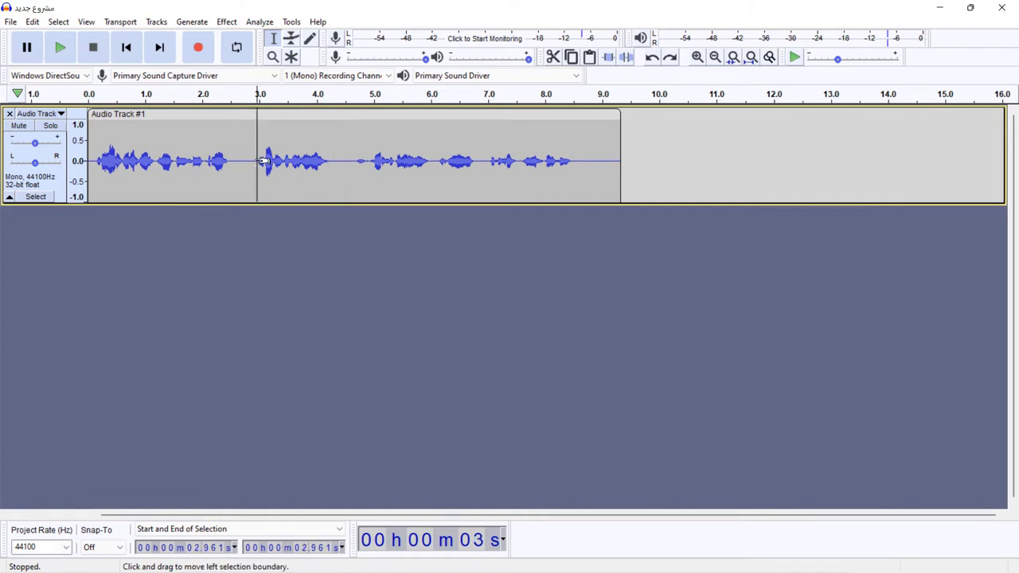
left_click_drag(263, 162, 326, 163)
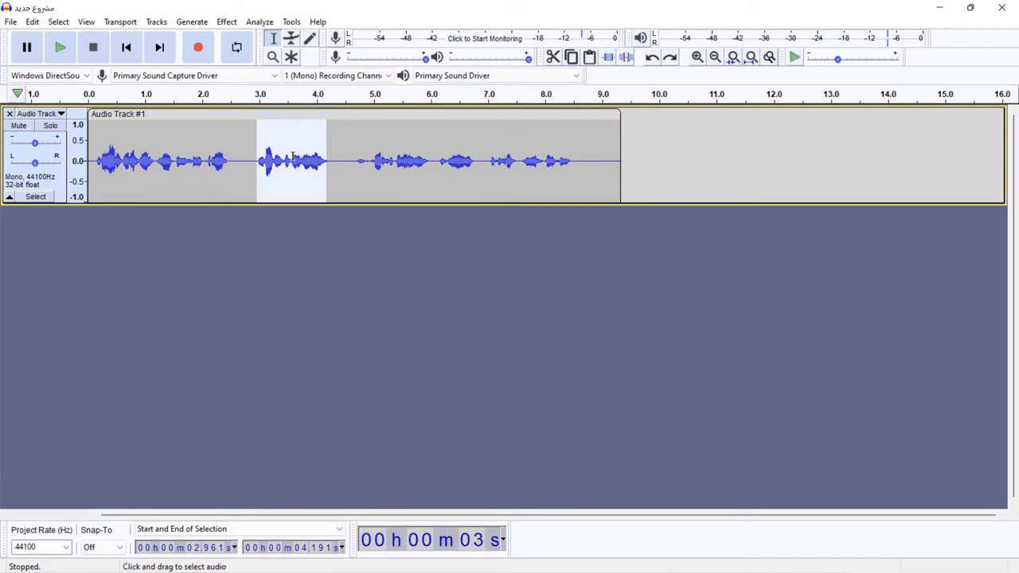
left_click(594, 160)
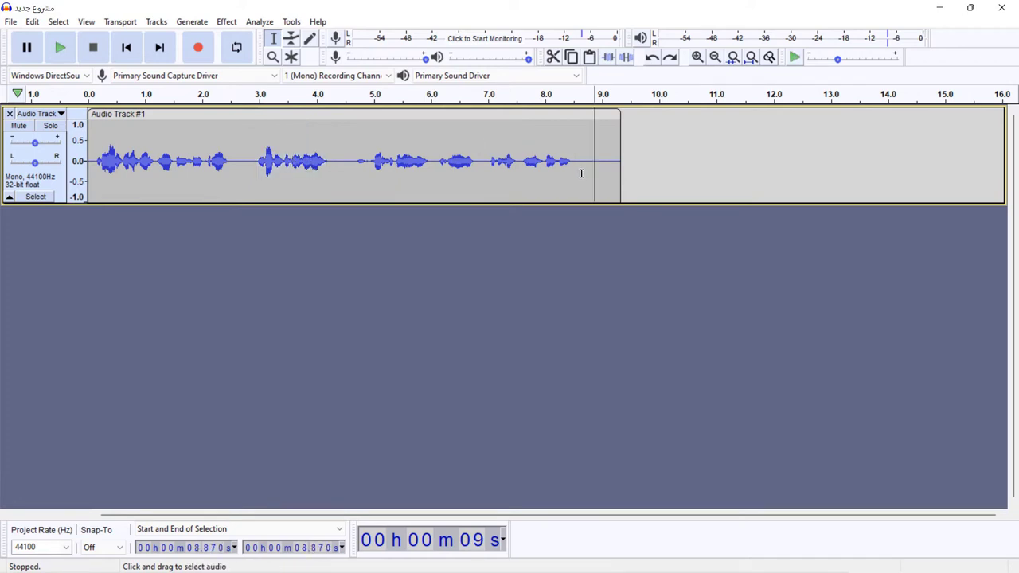
key("ctrl+v")
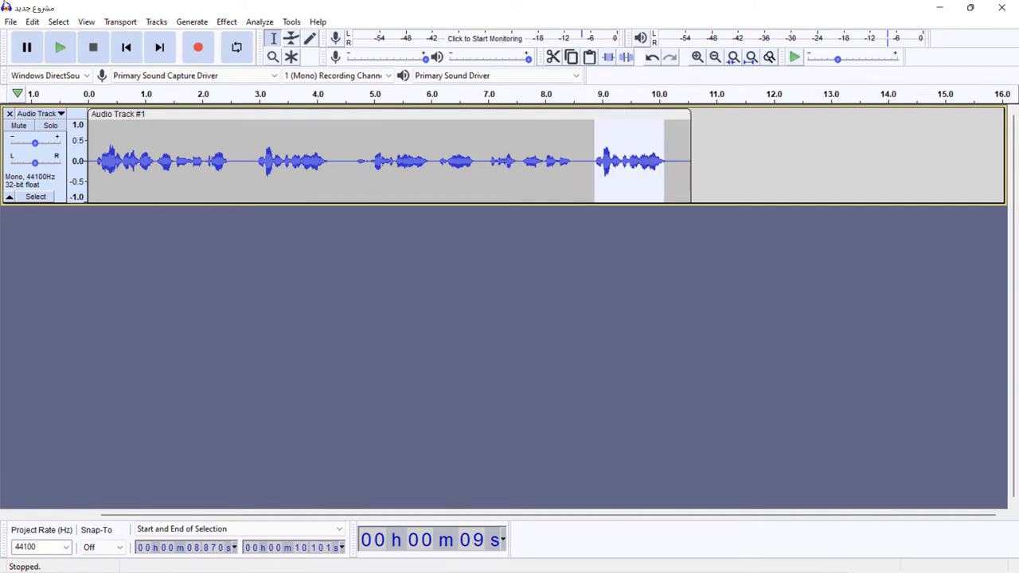
Step: Undo the last paste near the end of the track
left_click(31, 23)
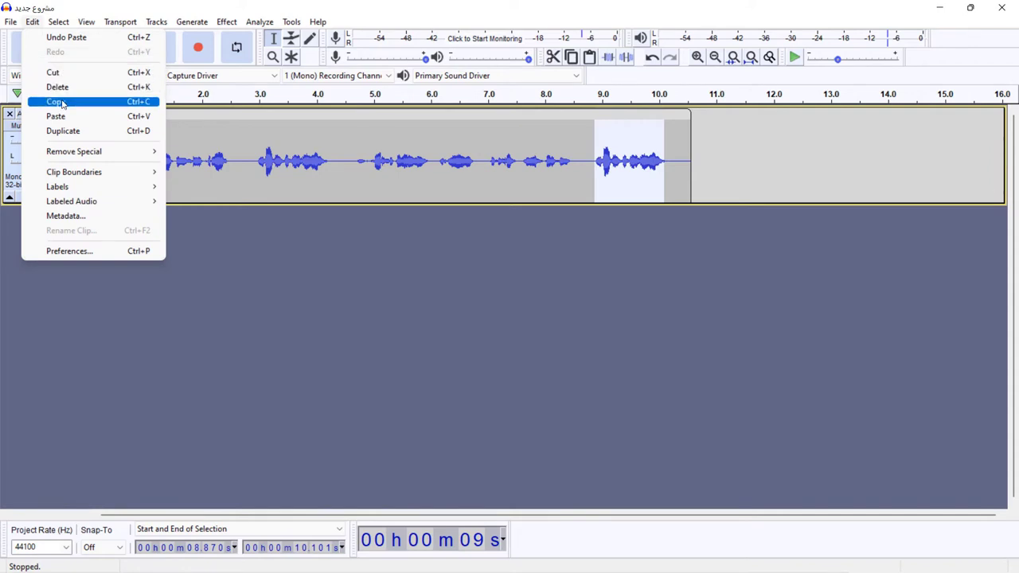
left_click(542, 179)
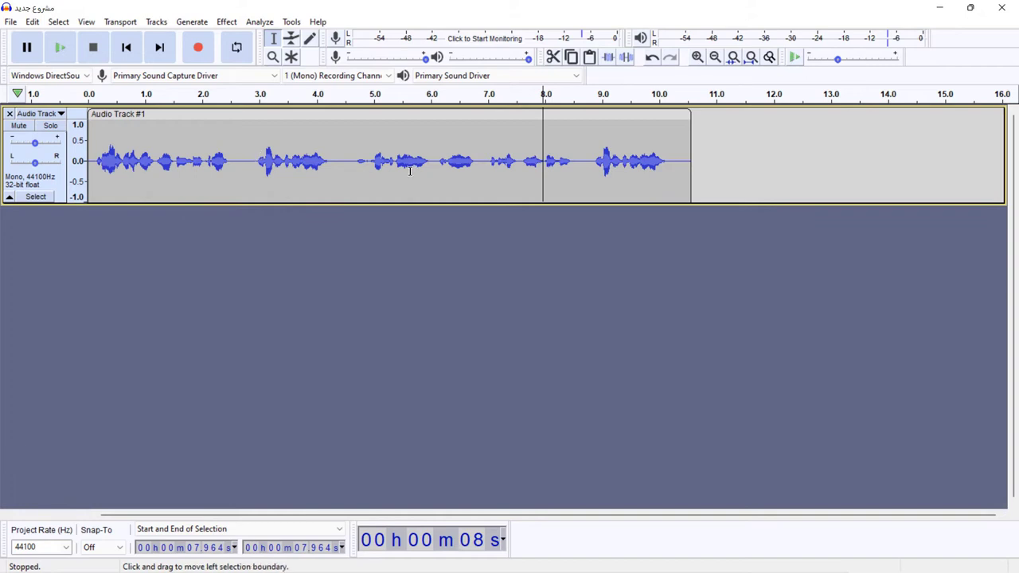
key("ctrl+z")
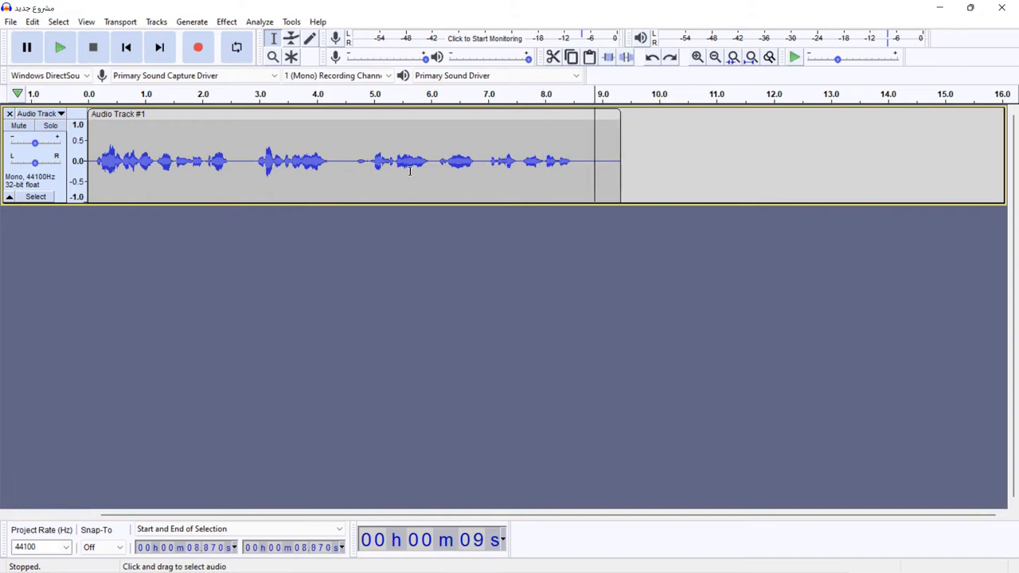
Step: Add a mono track and paste a copy of the first track's audio from about 3.01 to 4.27 s onto it at about 3.48 s
right_click(307, 234)
left_click(355, 244)
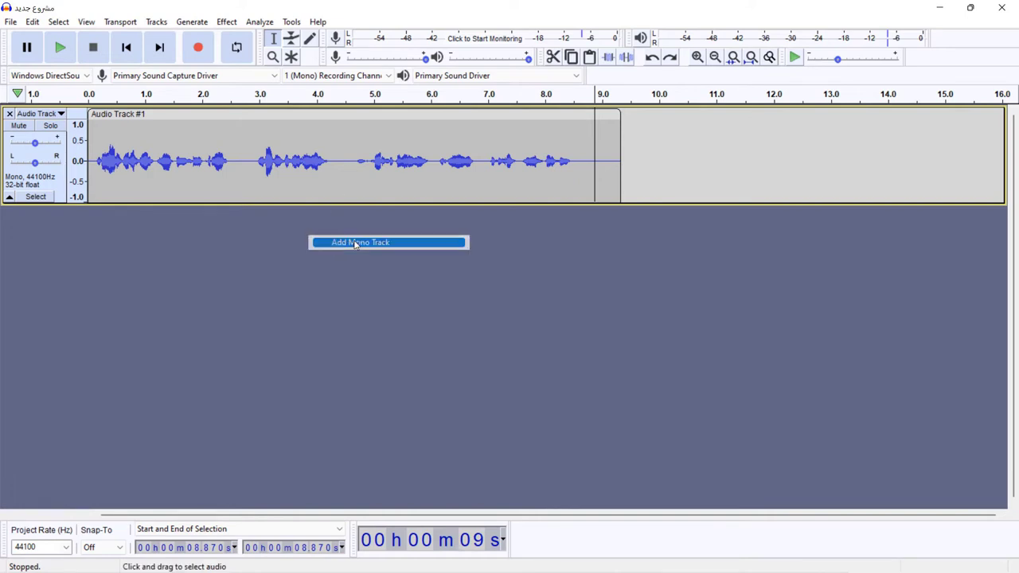
left_click_drag(260, 162, 331, 161)
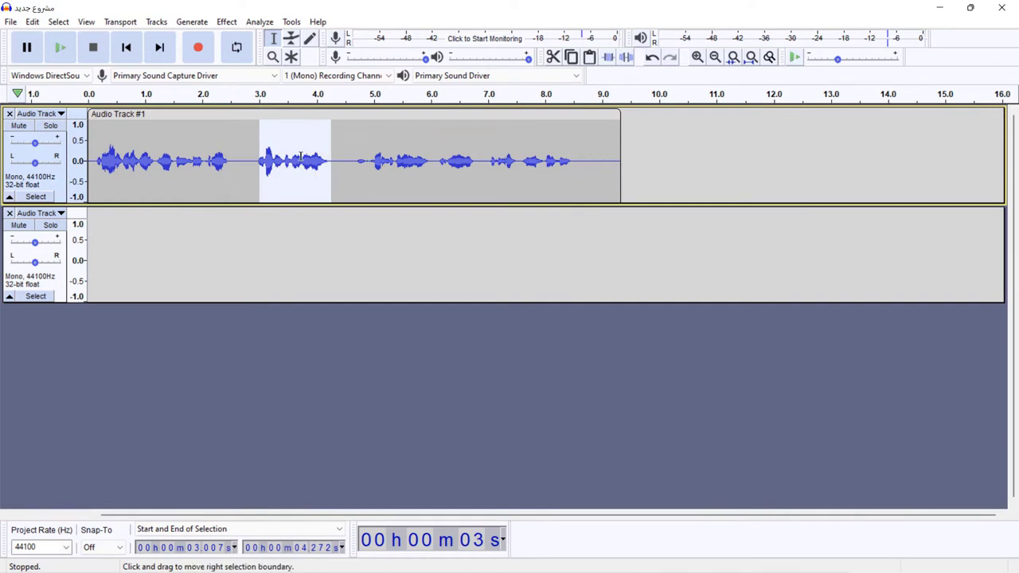
left_click(287, 267)
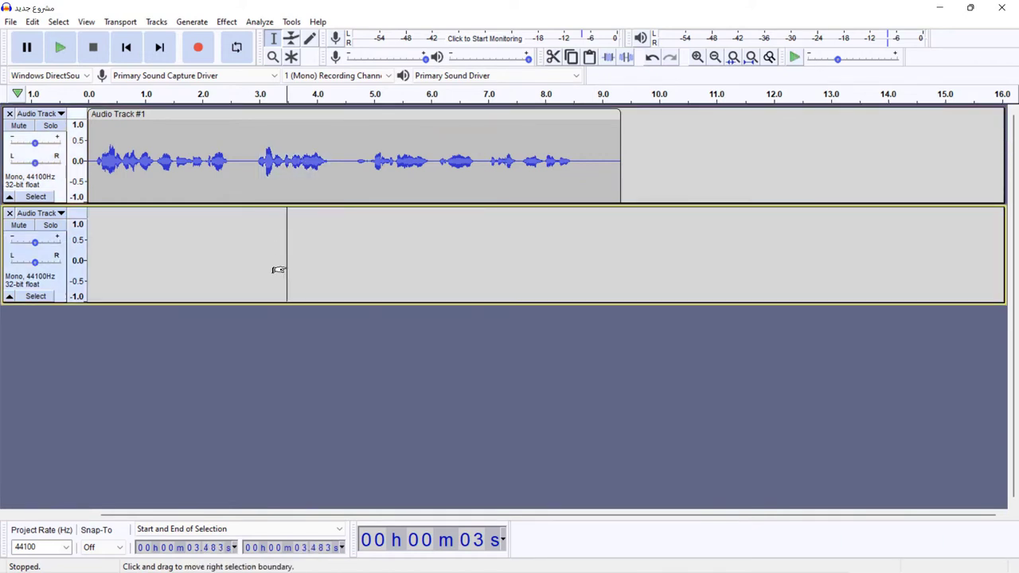
key("ctrl+v")
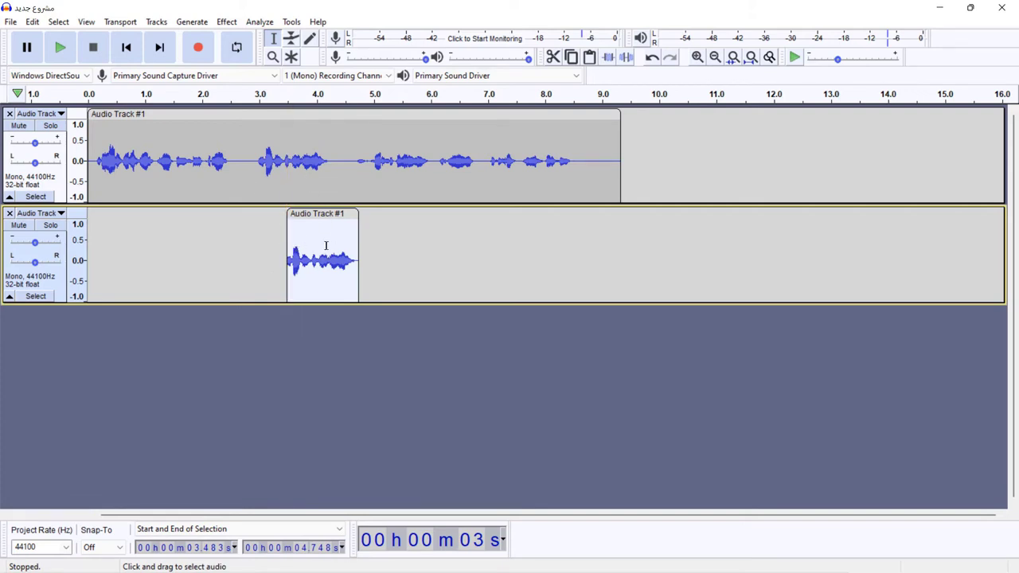
Step: Move the pasted clip on the second track earlier so it starts at about 3.05 s
left_click(239, 231)
left_click_drag(336, 228, 303, 229)
left_click(251, 184)
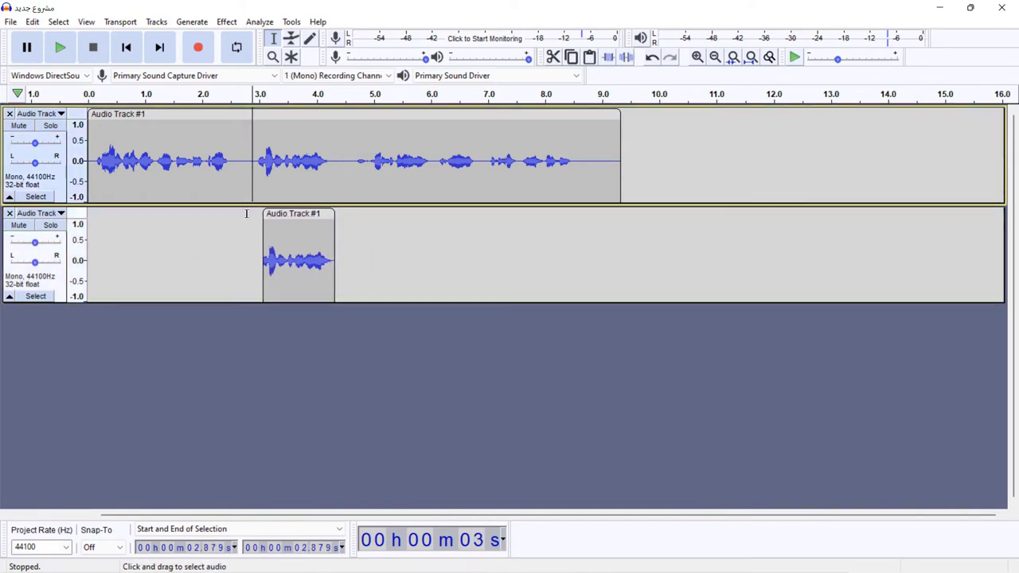
Step: Delete the first track's audio from about 2.96 to 4.33 s, and undo, redo and again undo the deletion
left_click_drag(257, 161, 333, 168)
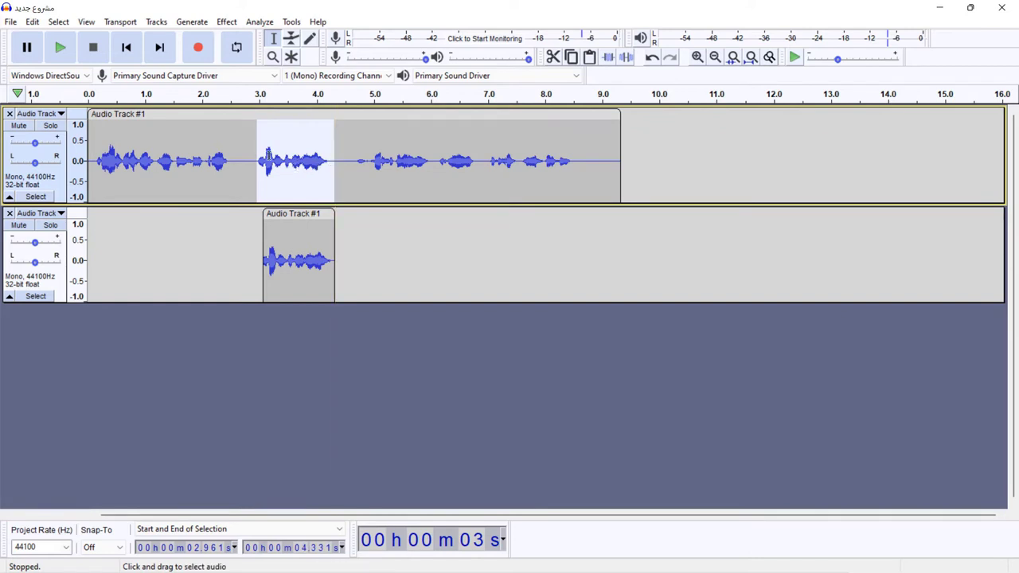
key("Delete")
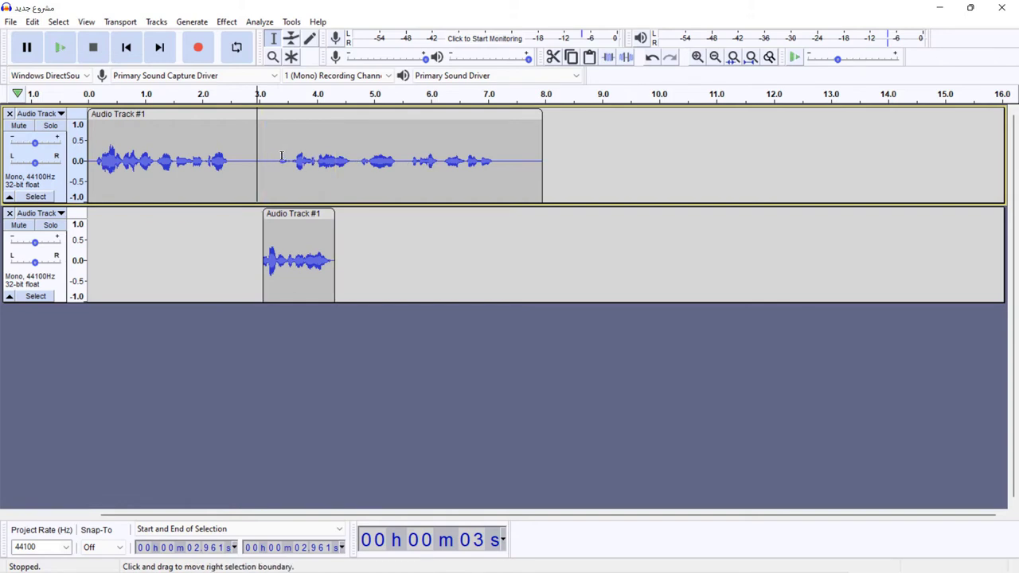
key("ctrl+z")
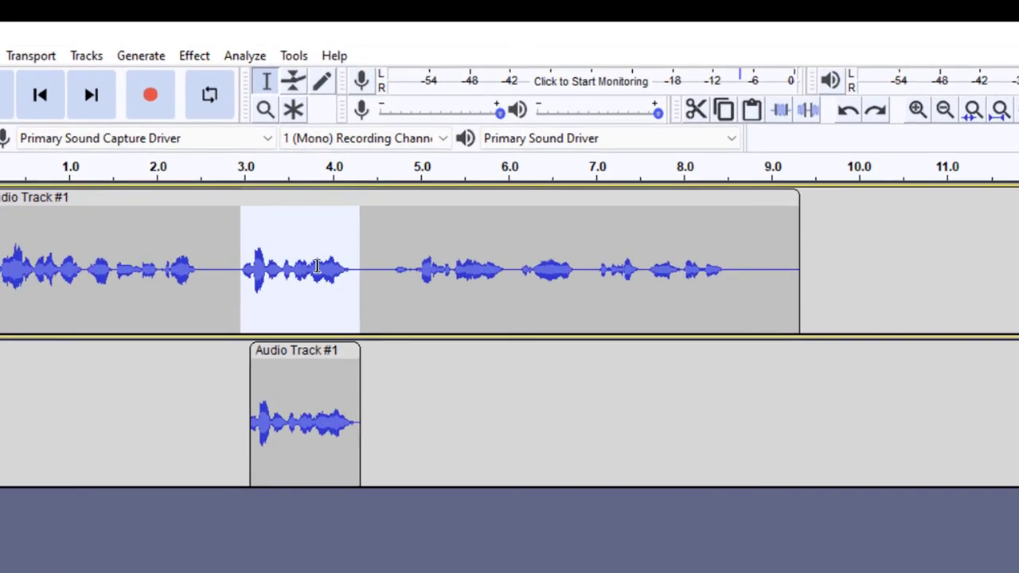
key("ctrl+y")
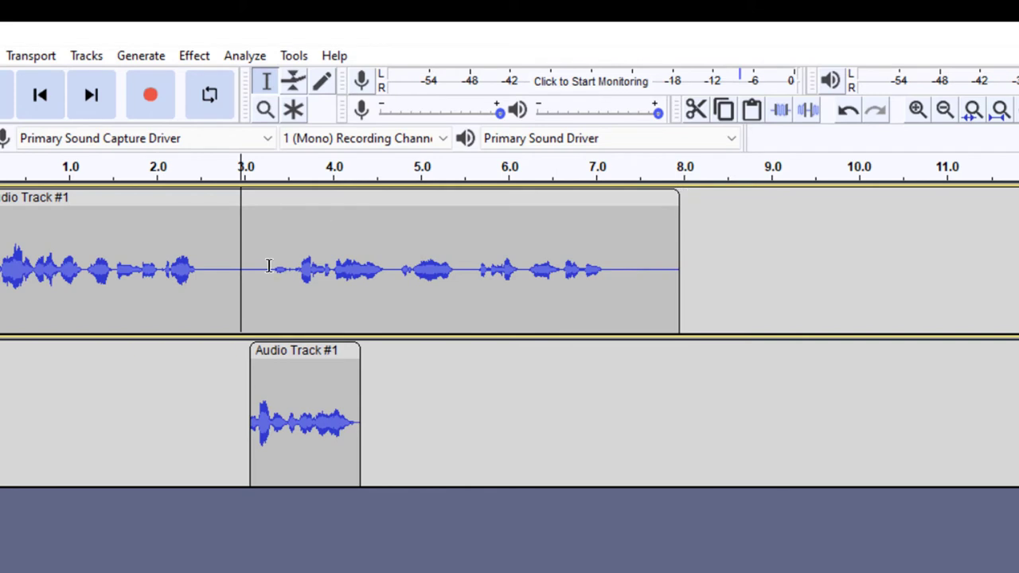
key("ctrl+z")
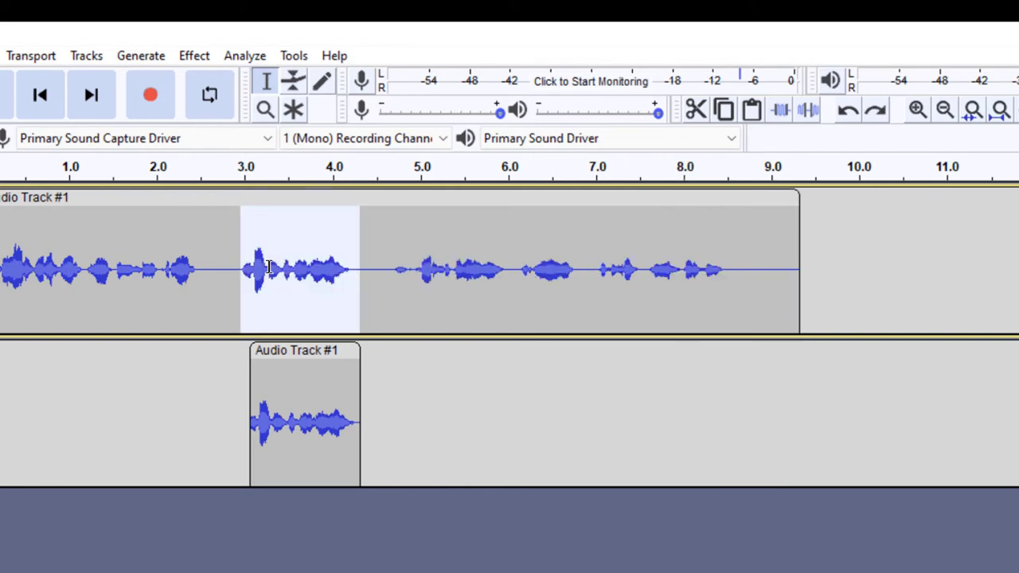
Step: Move the second track's clip to start at about 2.2 s and select the first track's audio from about 2.94 to 4.24 s
left_click(269, 268)
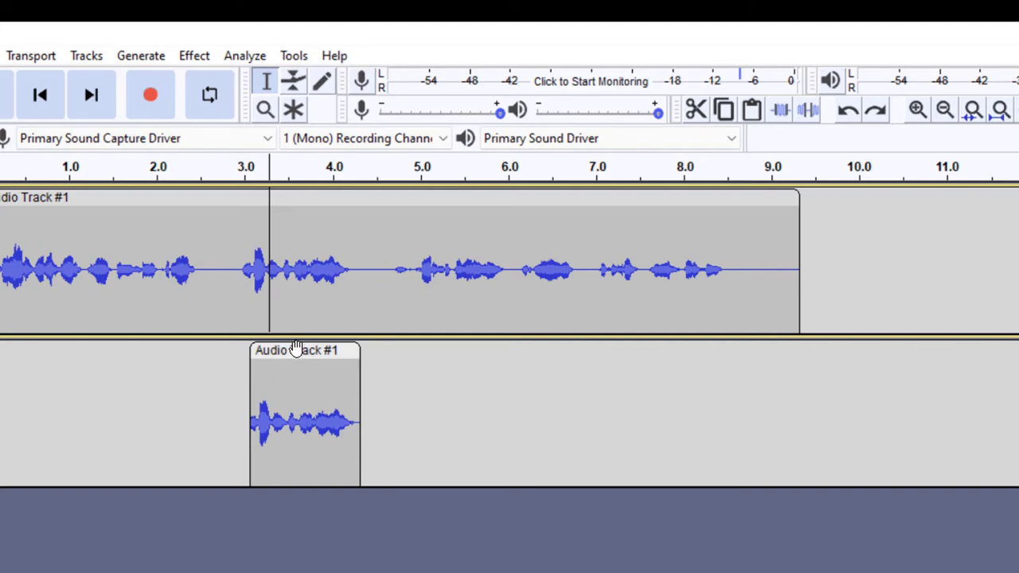
left_click_drag(295, 352, 217, 352)
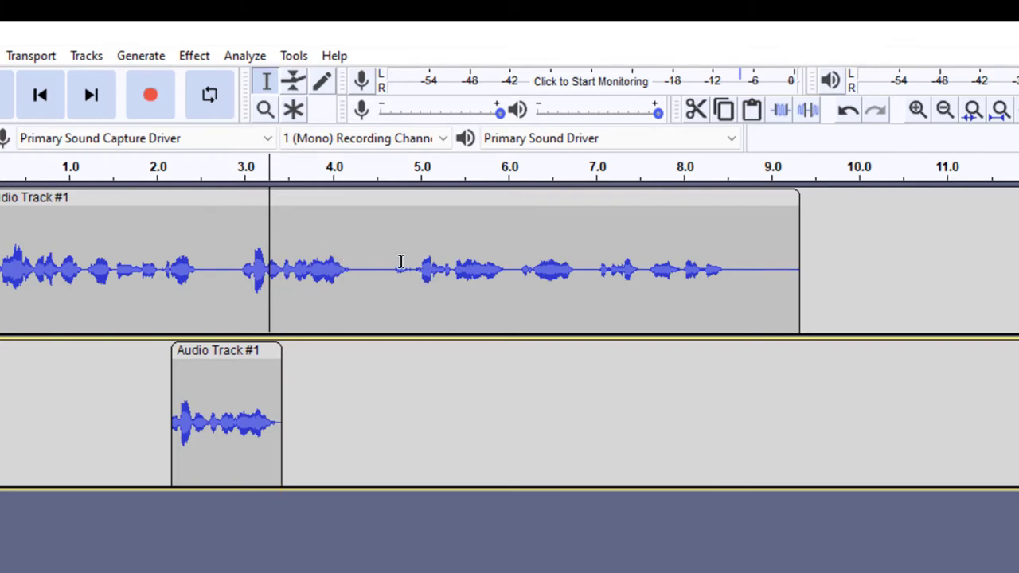
left_click_drag(240, 271, 350, 272)
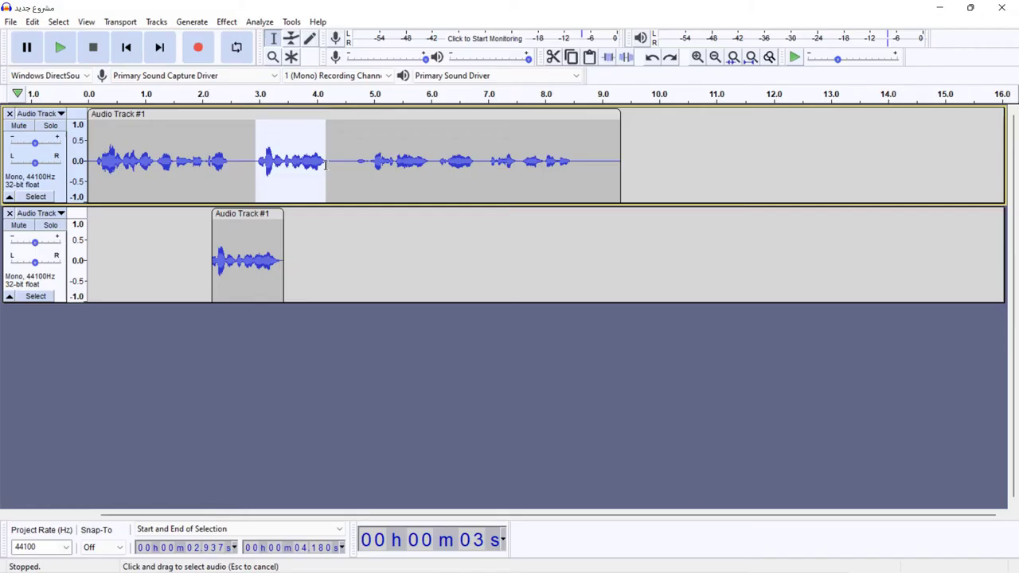
left_click_drag(325, 164, 329, 164)
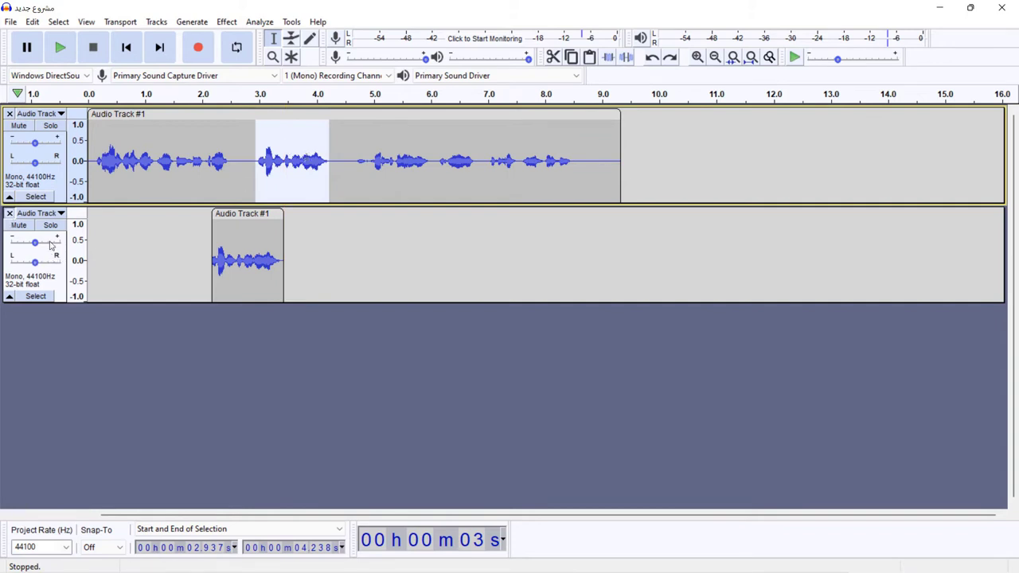
Step: Remove the second track and split-cut the remaining track's audio from about 2.98 to 4.31 s
left_click(9, 213)
left_click_drag(258, 160, 334, 163)
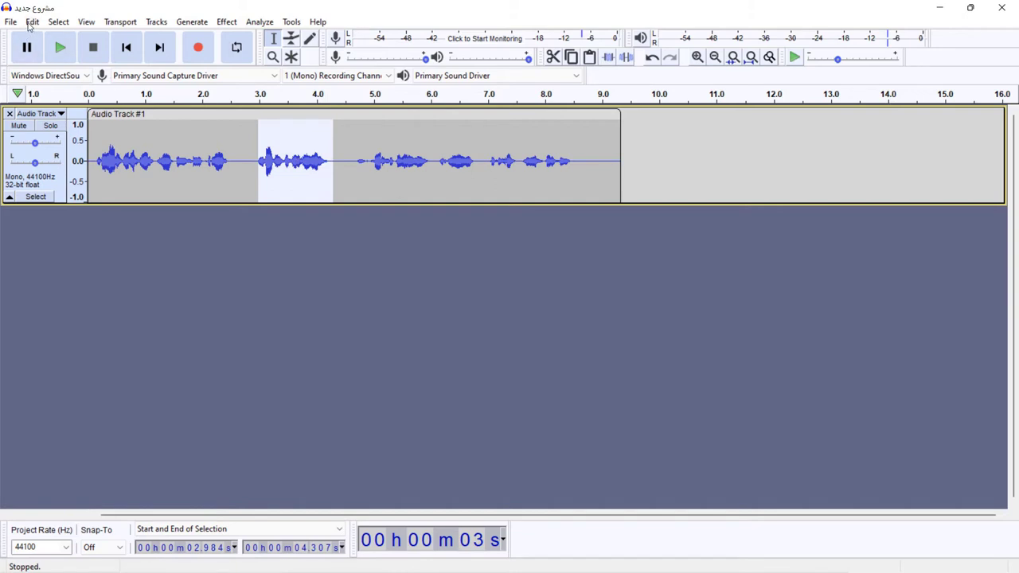
left_click(32, 22)
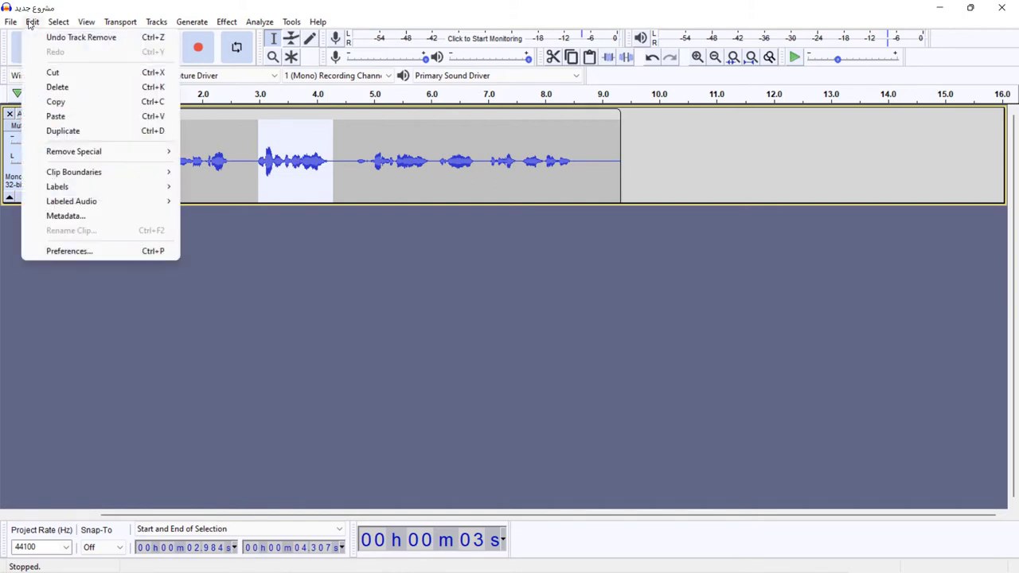
mouse_move(96, 152)
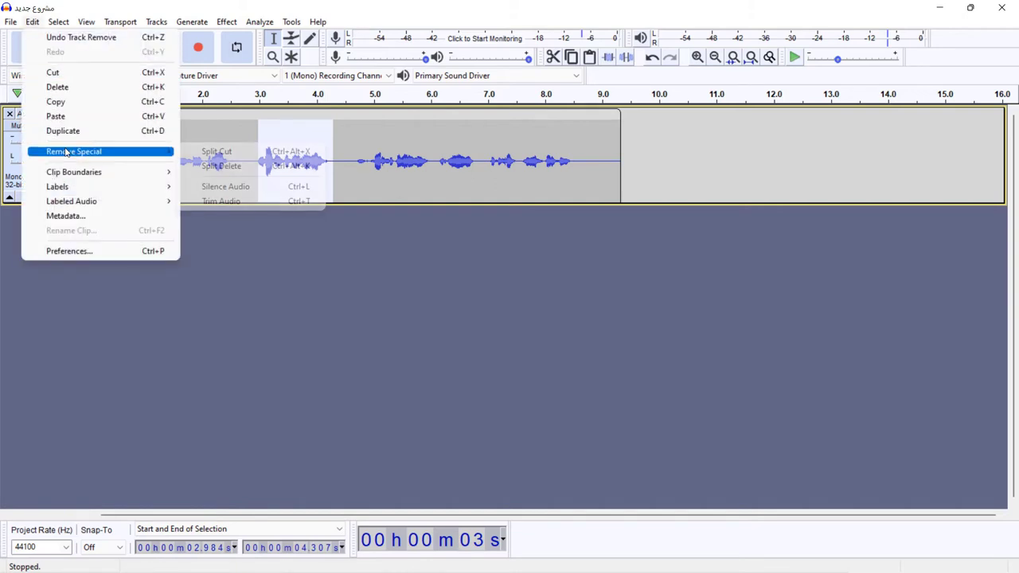
left_click(247, 152)
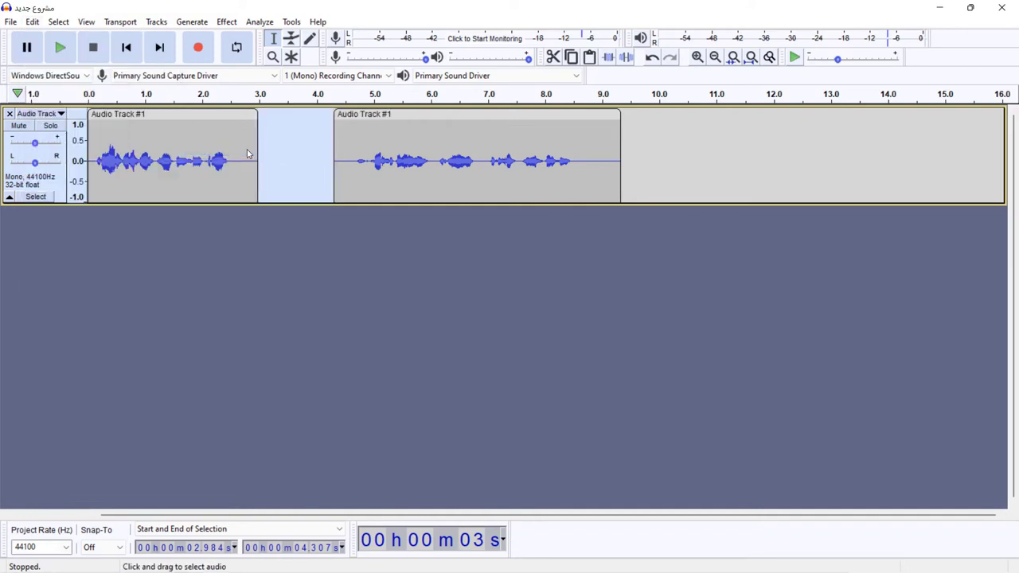
left_click(285, 166)
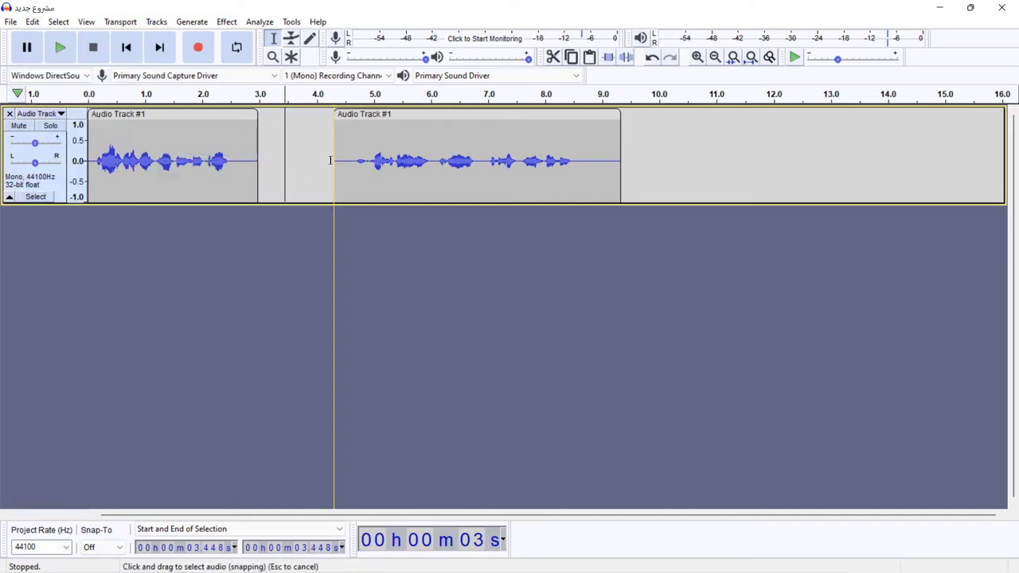
left_click_drag(329, 156, 281, 158)
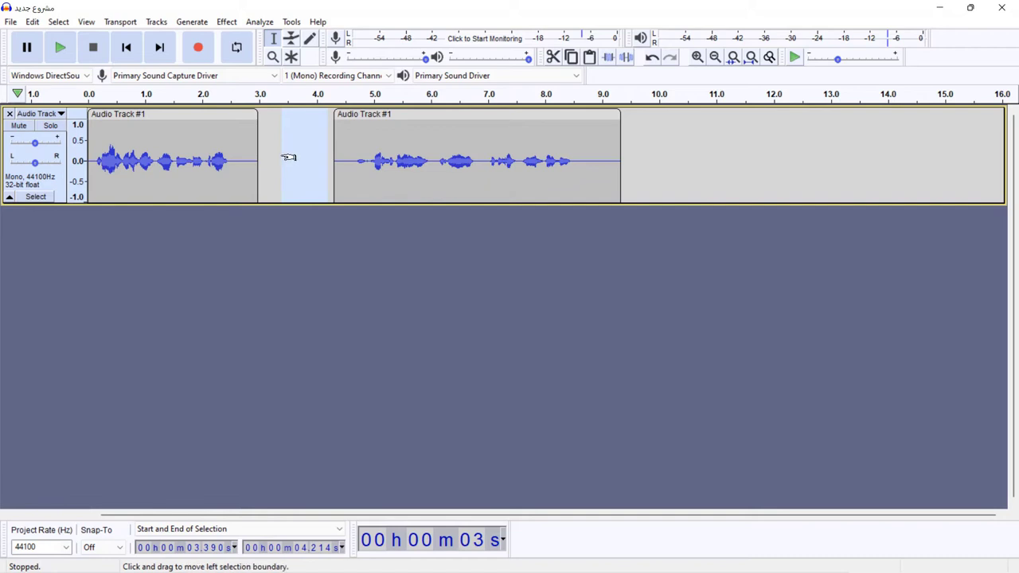
left_click(318, 152)
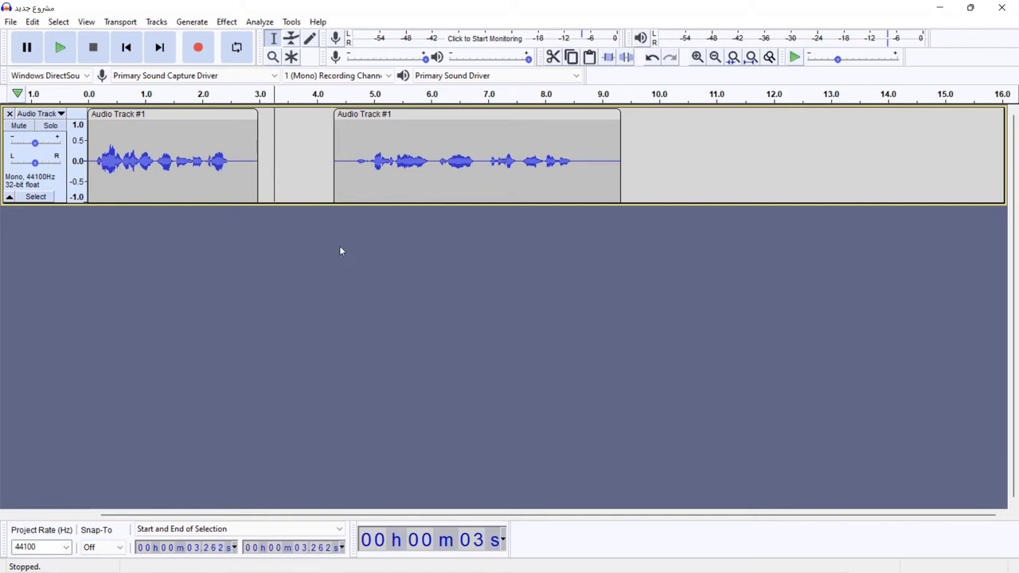
left_click(346, 159)
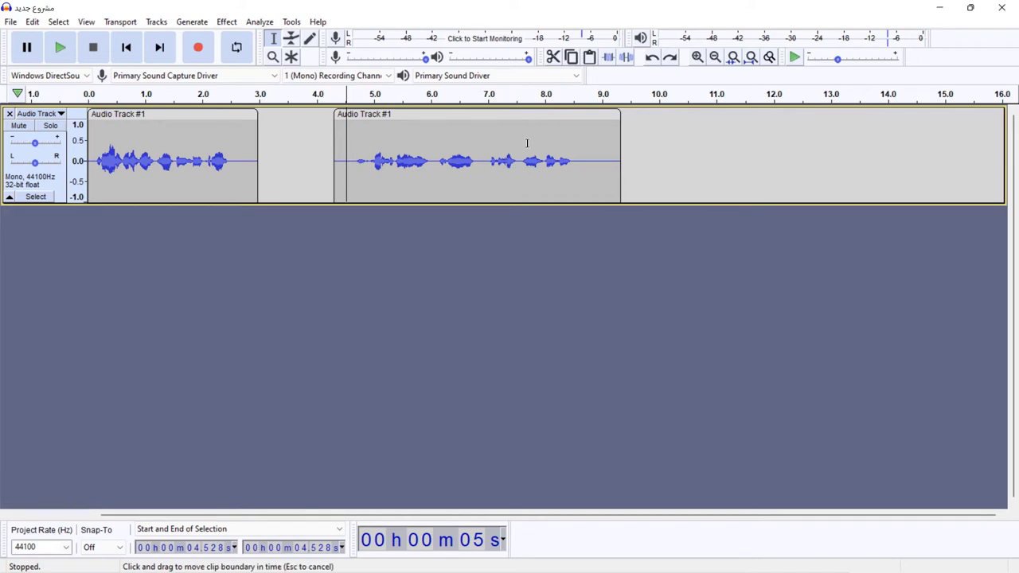
Step: Select from about 2.91 to 4.61 s across the gap and join the two clips into one
left_click_drag(351, 152, 255, 153)
left_click(32, 22)
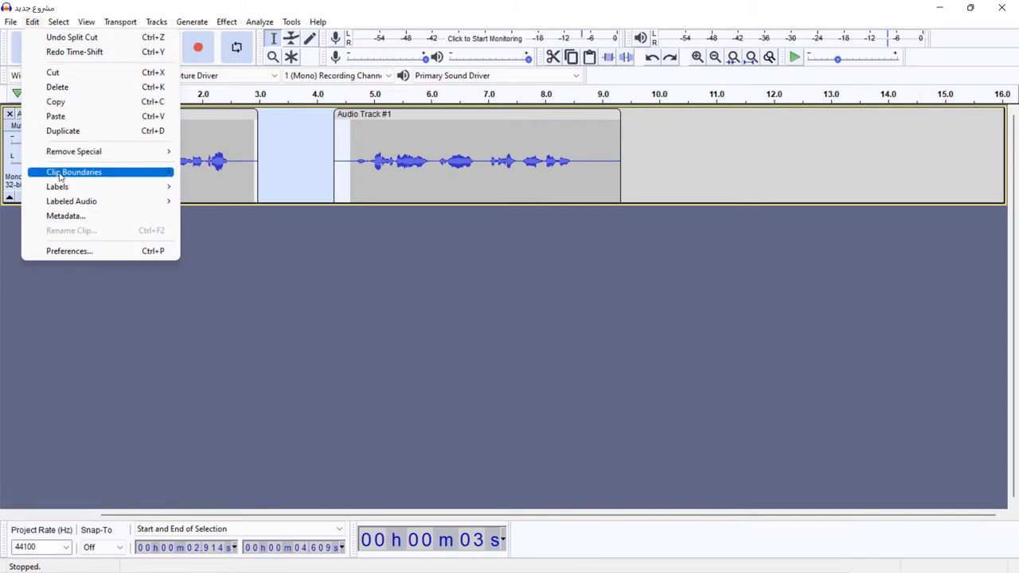
mouse_move(62, 154)
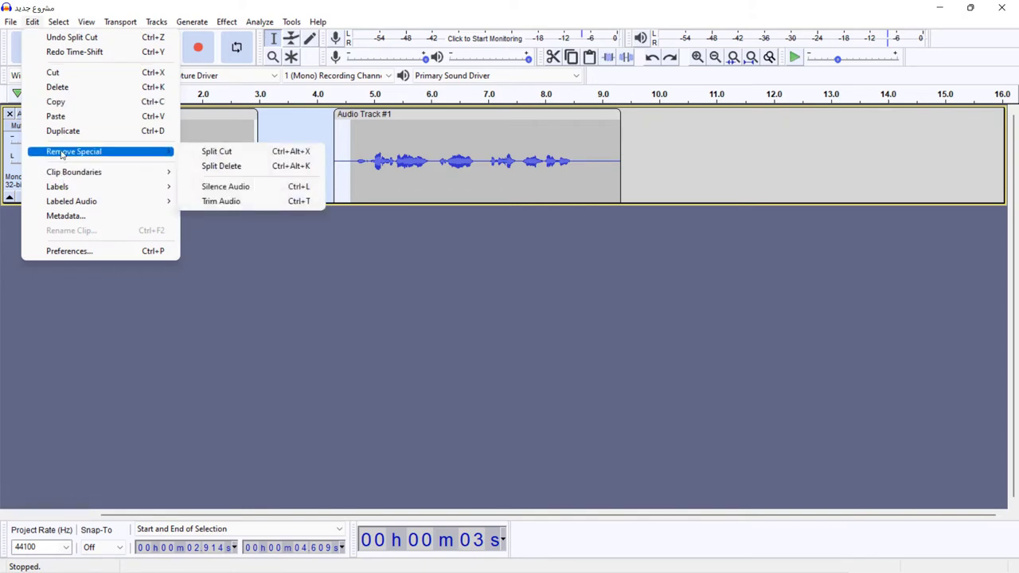
mouse_move(60, 177)
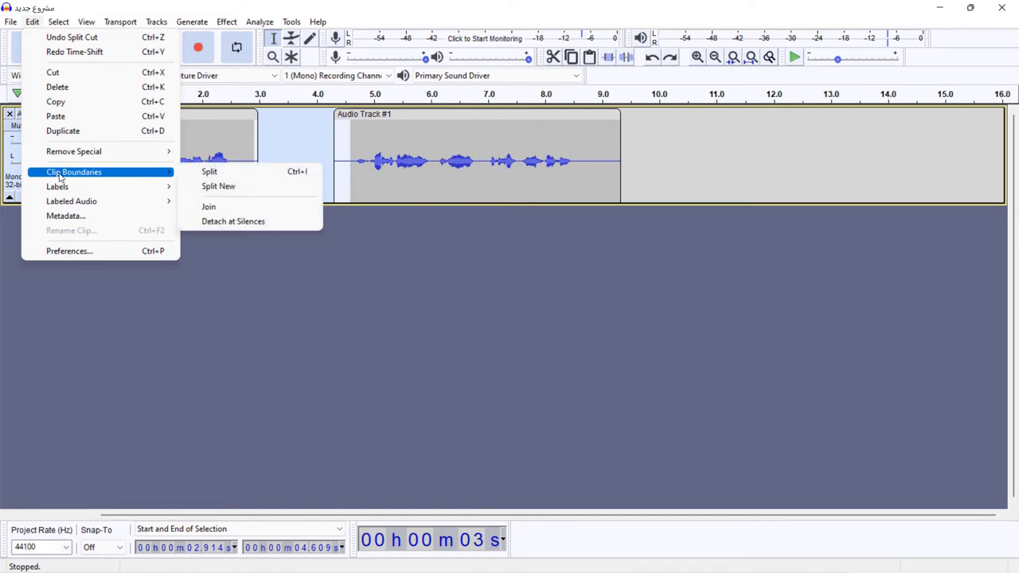
left_click(251, 207)
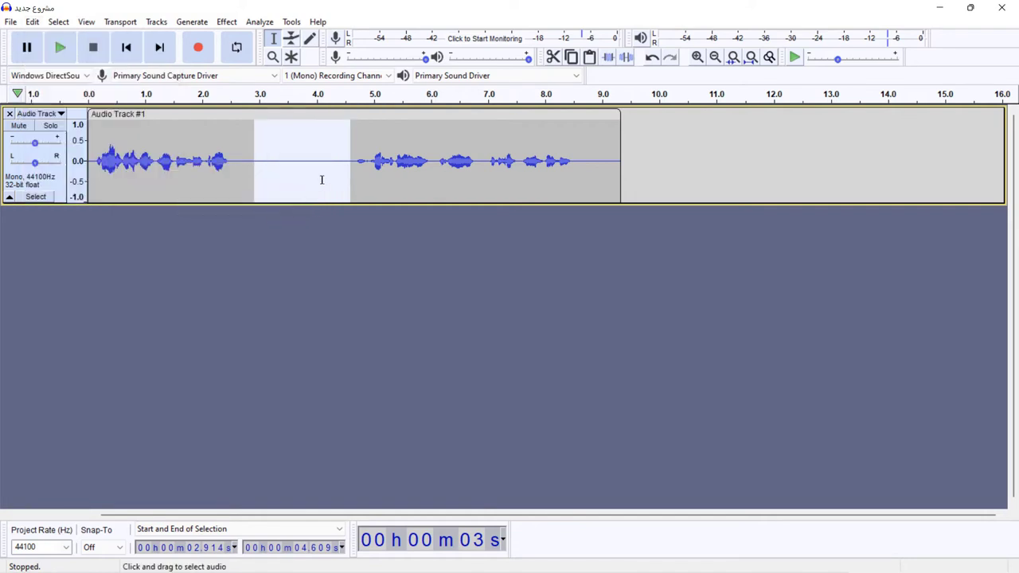
left_click(309, 162)
left_click_drag(247, 157, 337, 164)
left_click(288, 168)
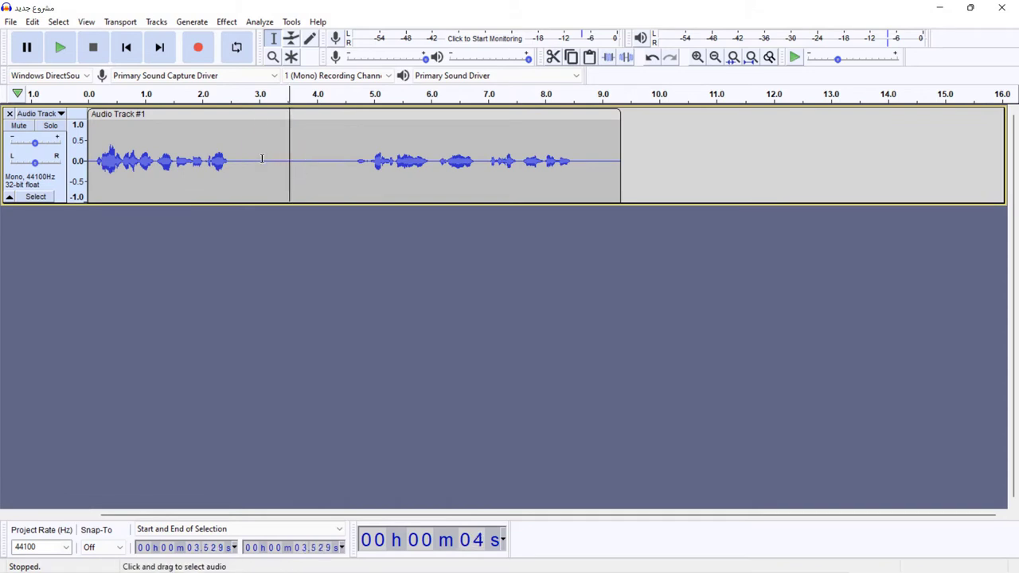
left_click_drag(257, 159, 318, 155)
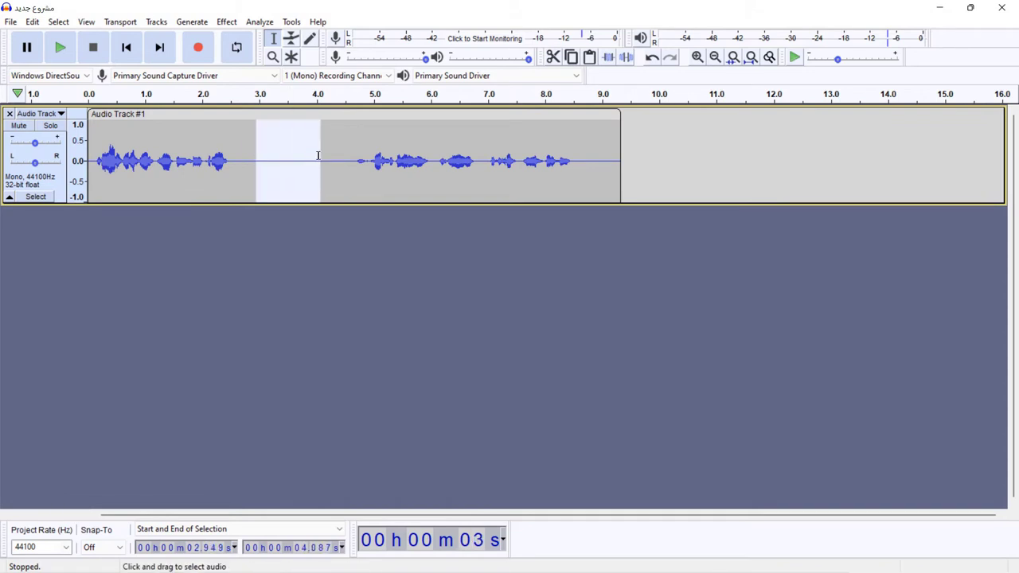
left_click(288, 152)
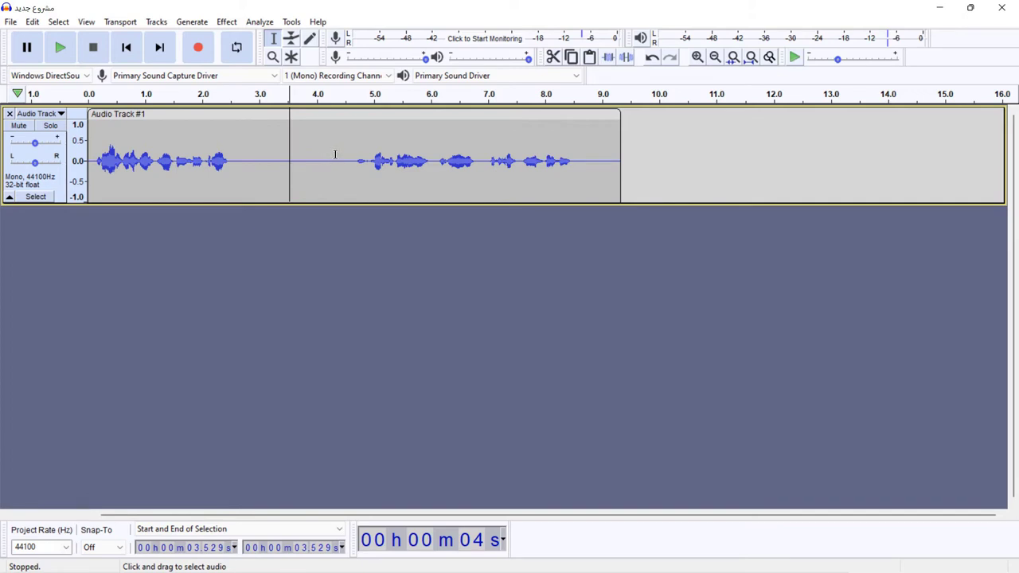
left_click_drag(335, 153, 262, 163)
left_click(264, 164)
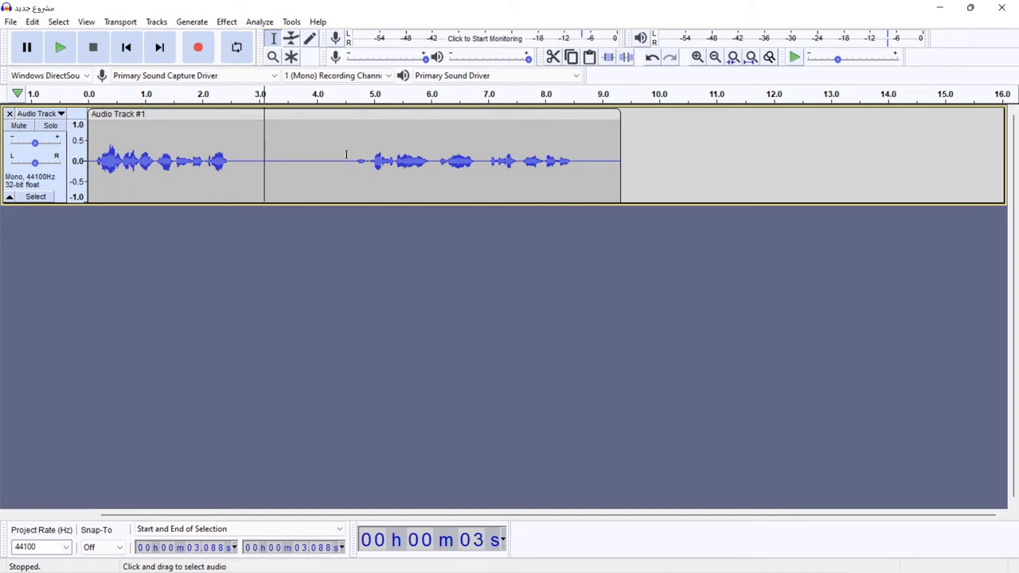
left_click(327, 119)
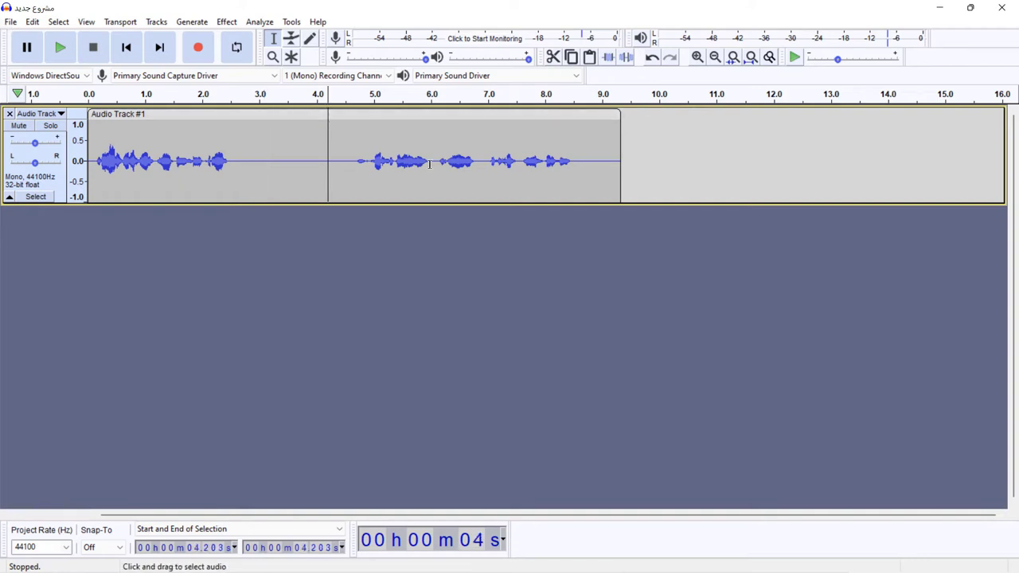
Step: Split the track's clip at about 6.04, 6.93 and 7.57 s
left_click(432, 163)
left_click(30, 22)
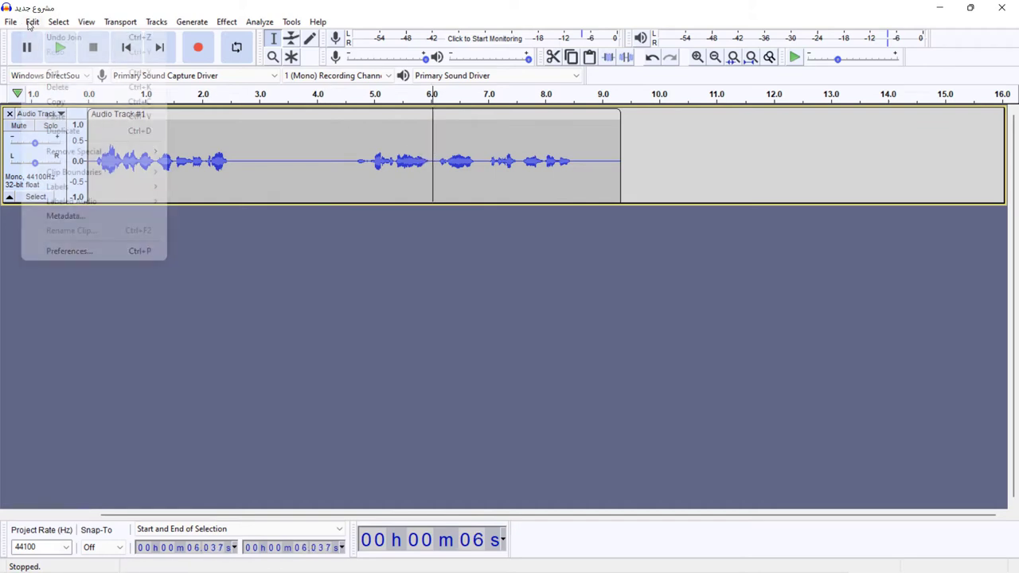
mouse_move(65, 177)
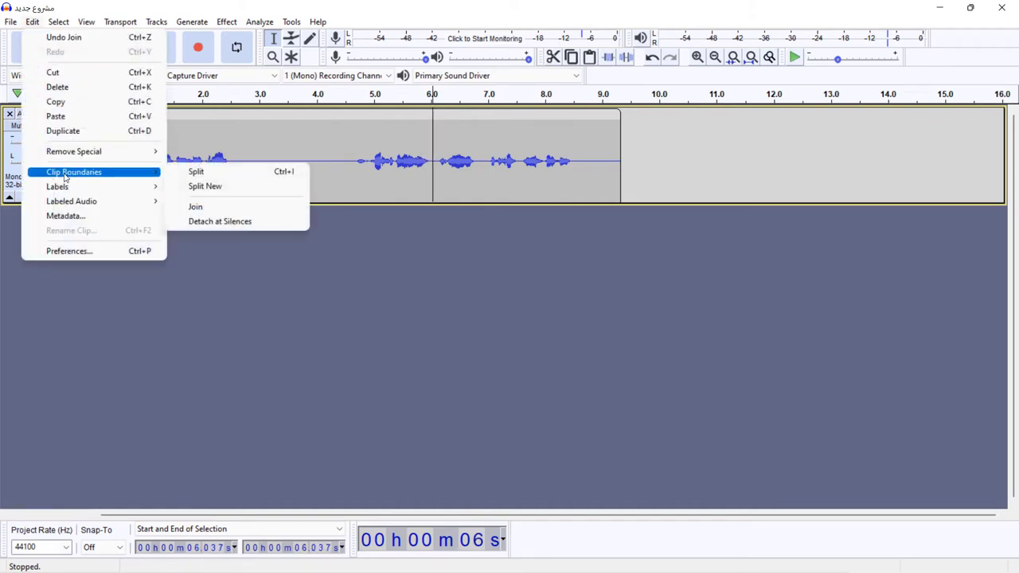
left_click(187, 174)
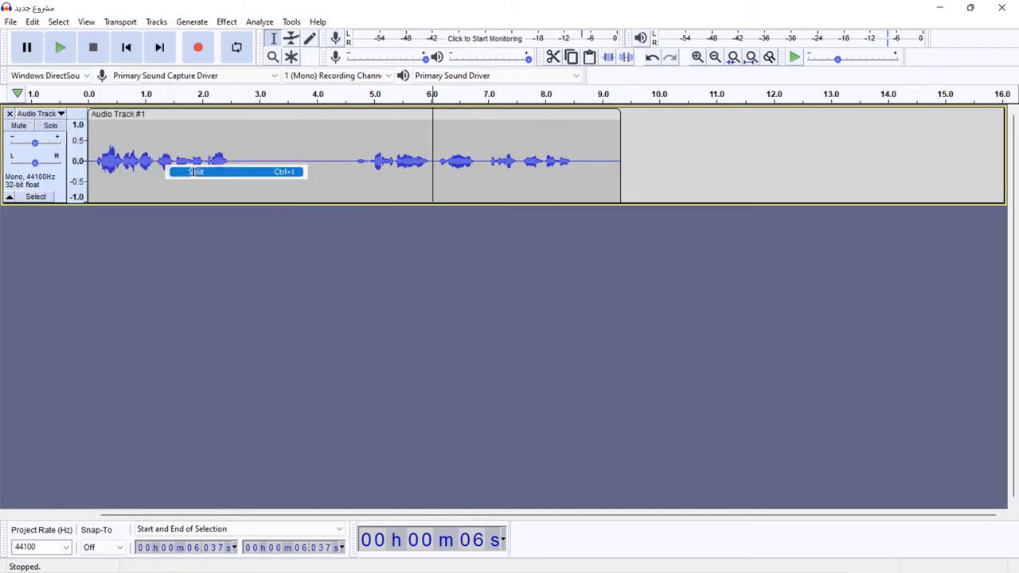
left_click(484, 160)
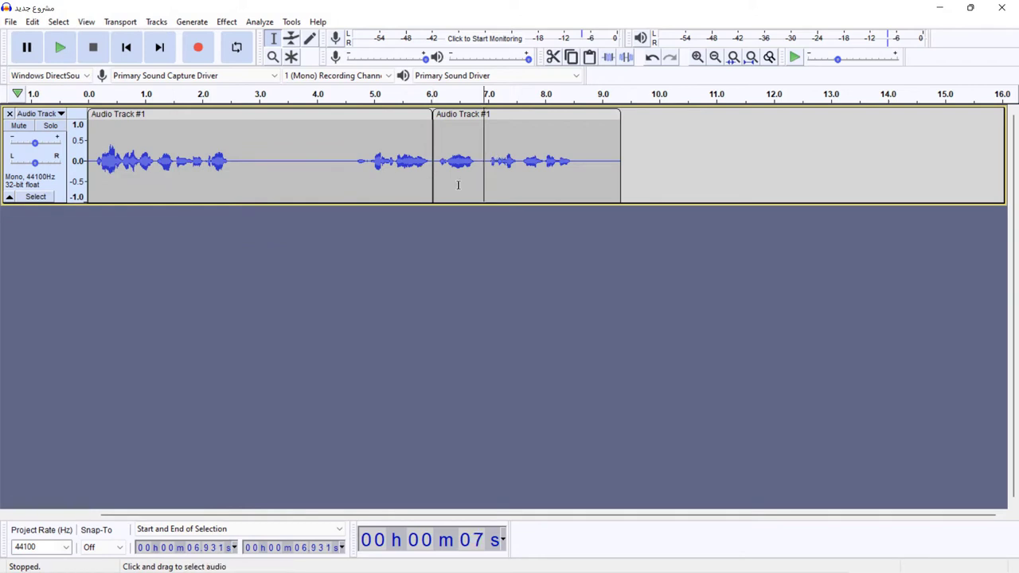
key("ctrl+i")
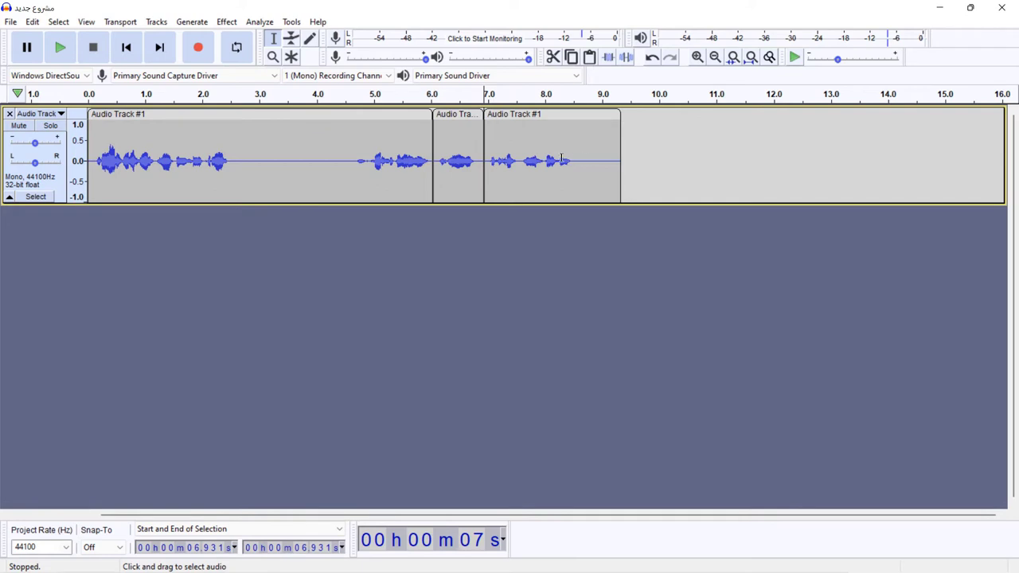
left_click(519, 159)
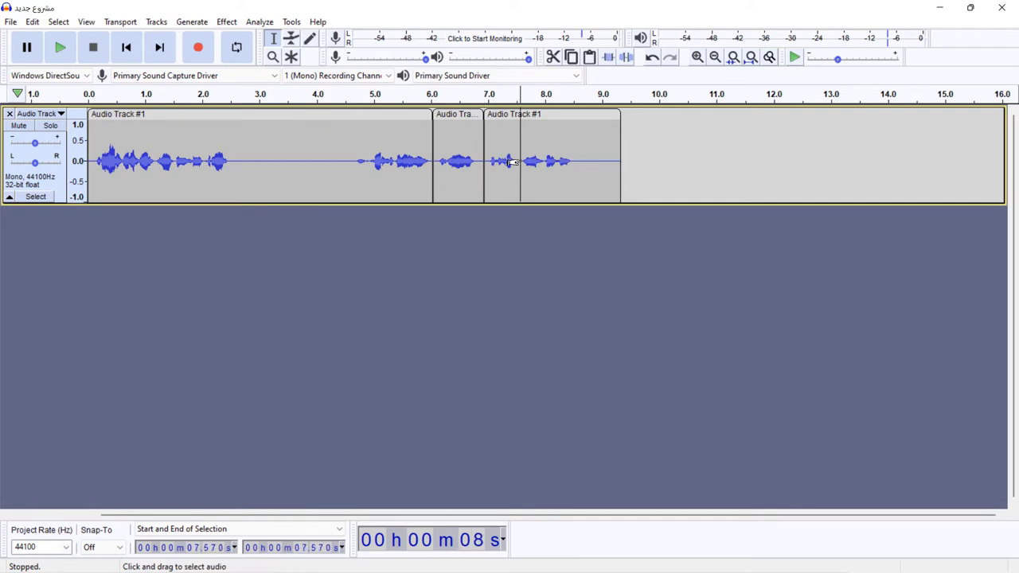
key("ctrl+i")
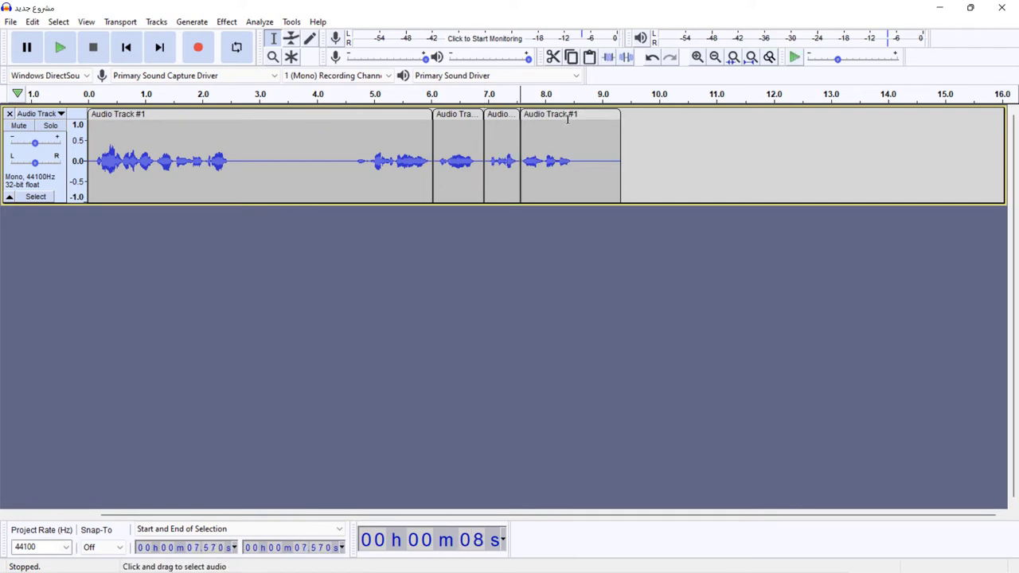
Step: Move the last three clips apart so they start at about 6.4, 7.65 and 9 s
left_click_drag(566, 115, 652, 119)
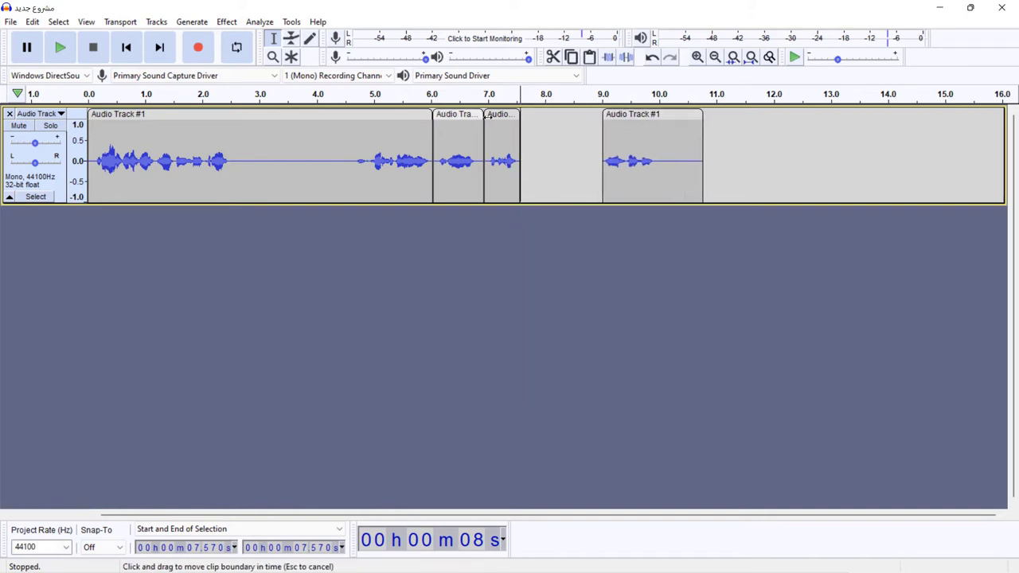
left_click_drag(497, 115, 539, 115)
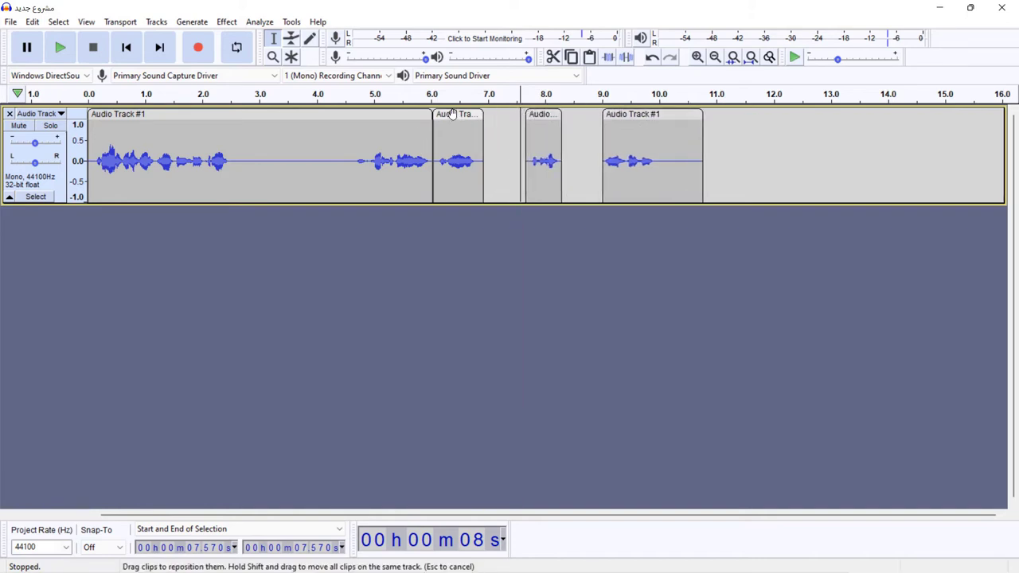
left_click_drag(457, 115, 479, 115)
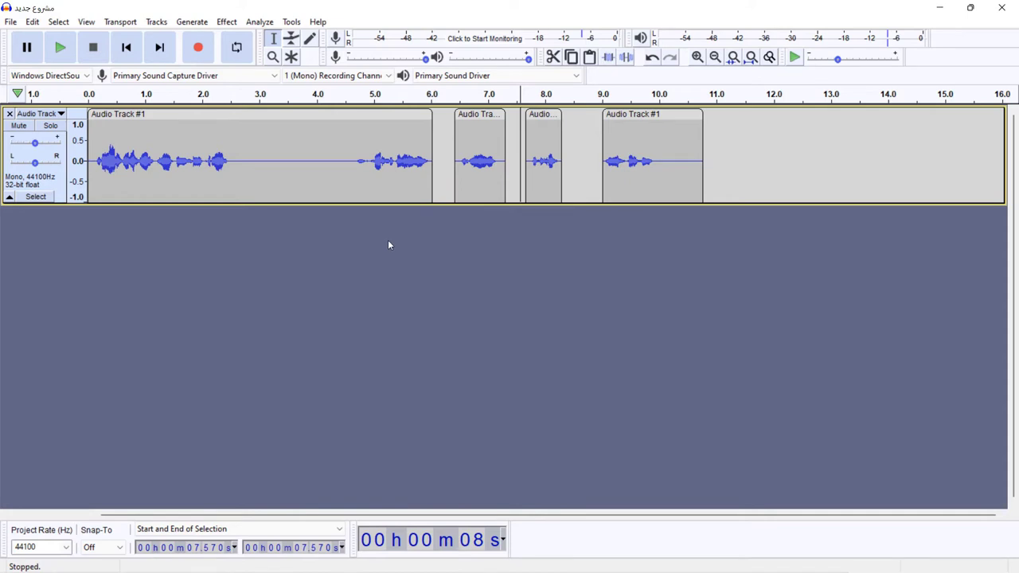
Step: Add a new mono track and move the first track's last three clips to start at about 7.3, 8.6 and 10 s
right_click(247, 229)
left_click(318, 237)
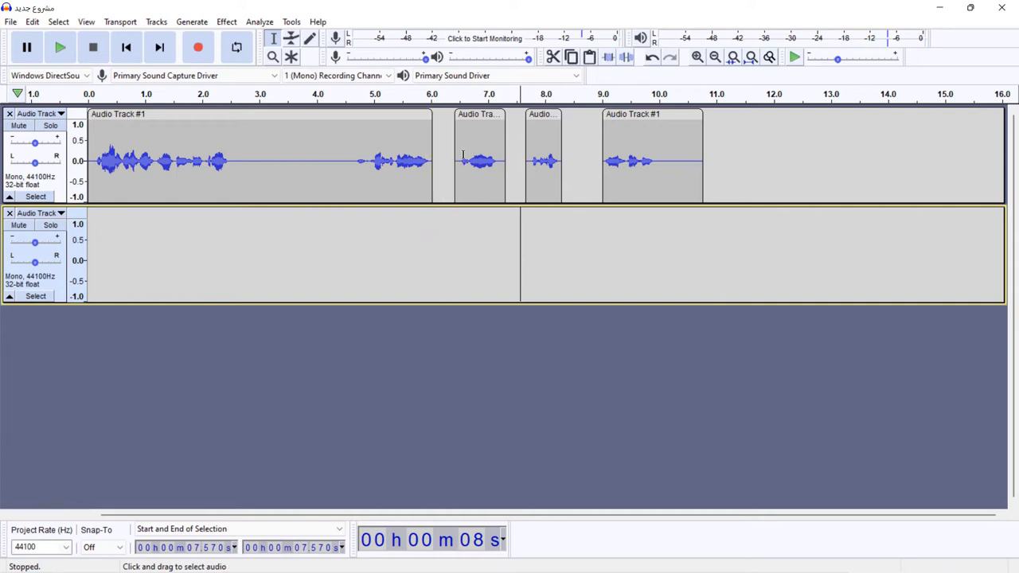
left_click_drag(471, 116, 490, 115)
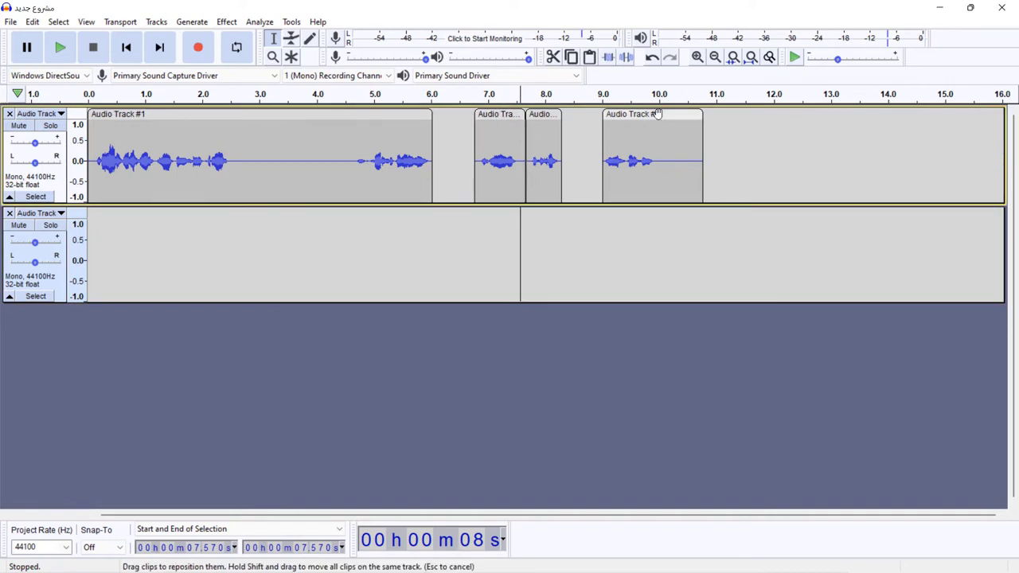
left_click_drag(668, 116, 725, 115)
left_click_drag(556, 117, 608, 118)
left_click_drag(487, 116, 519, 116)
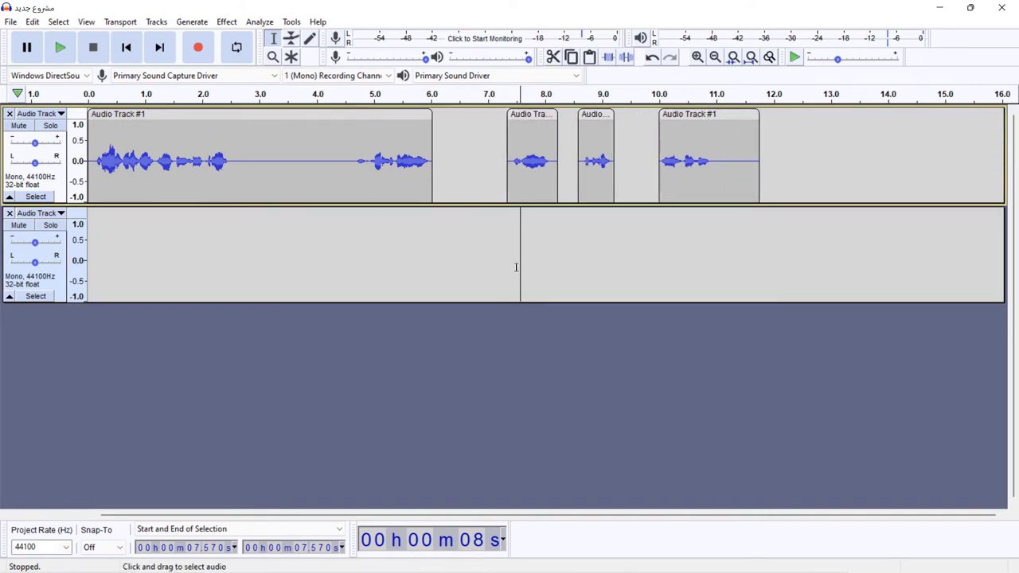
Step: Select the first clip's audio from about 4.71 to 5.97 s and move it to its own track with Split New
left_click_drag(350, 160, 428, 166)
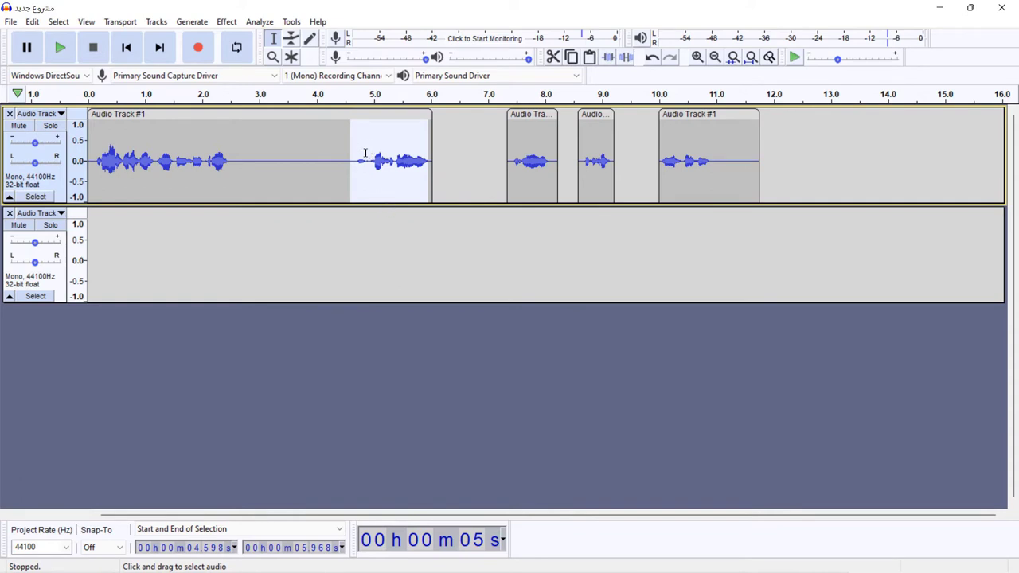
left_click_drag(358, 154, 417, 154)
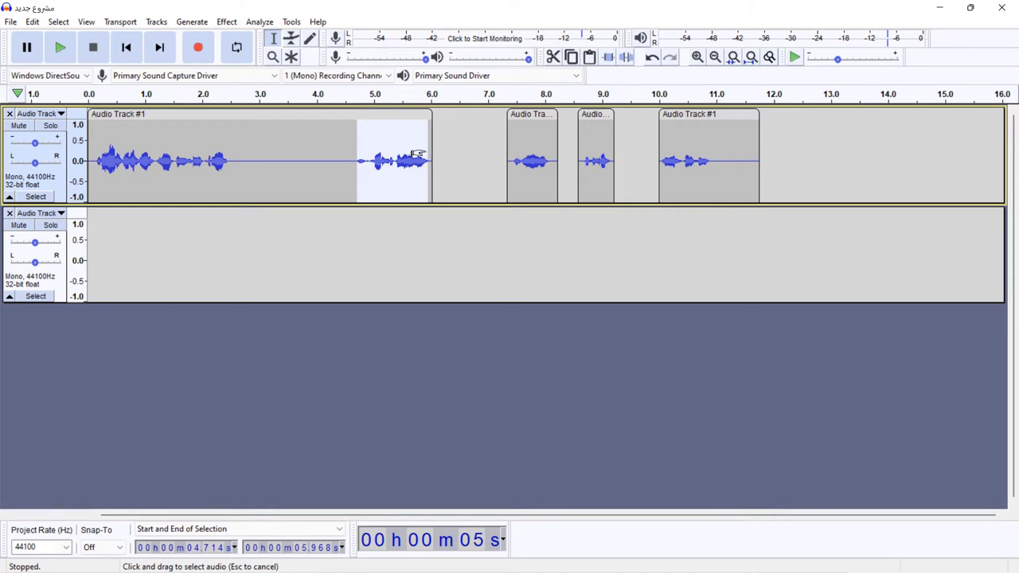
left_click(32, 22)
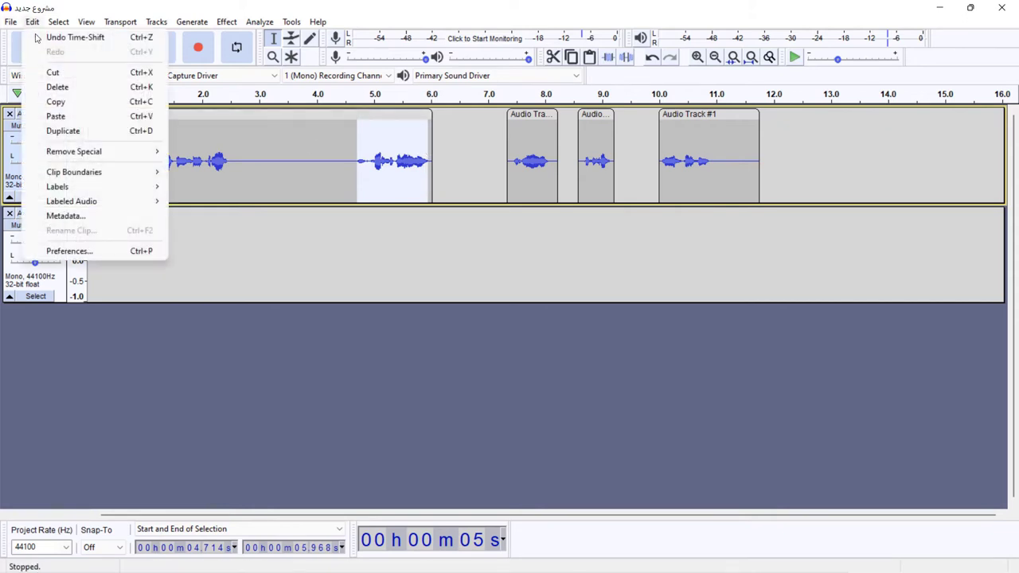
mouse_move(64, 177)
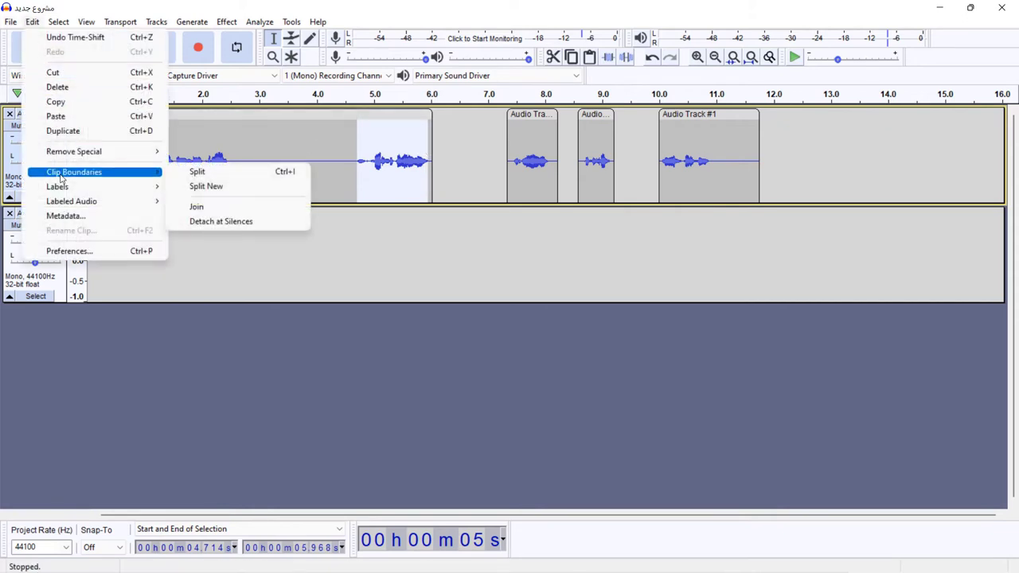
left_click(204, 188)
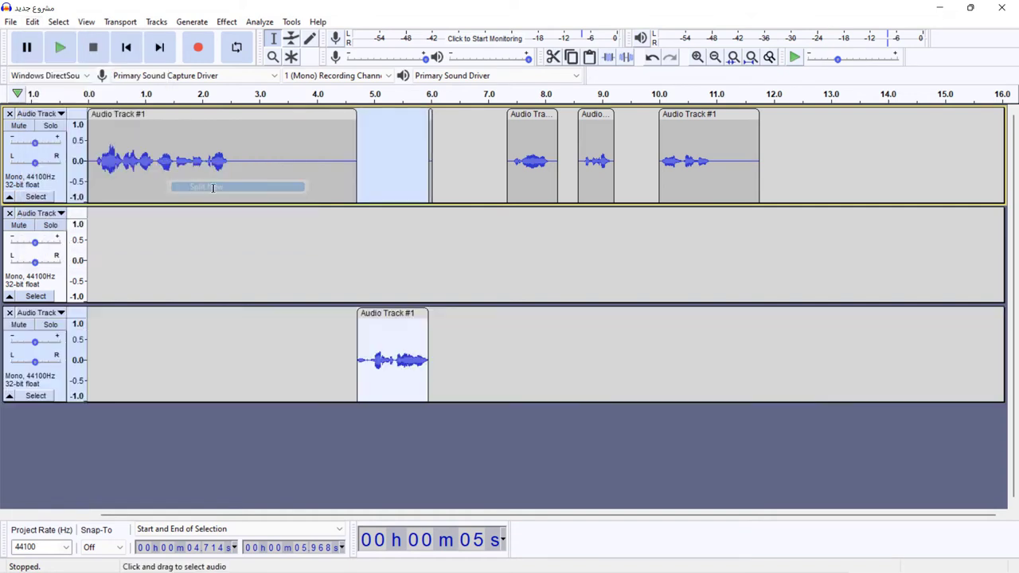
left_click(392, 315)
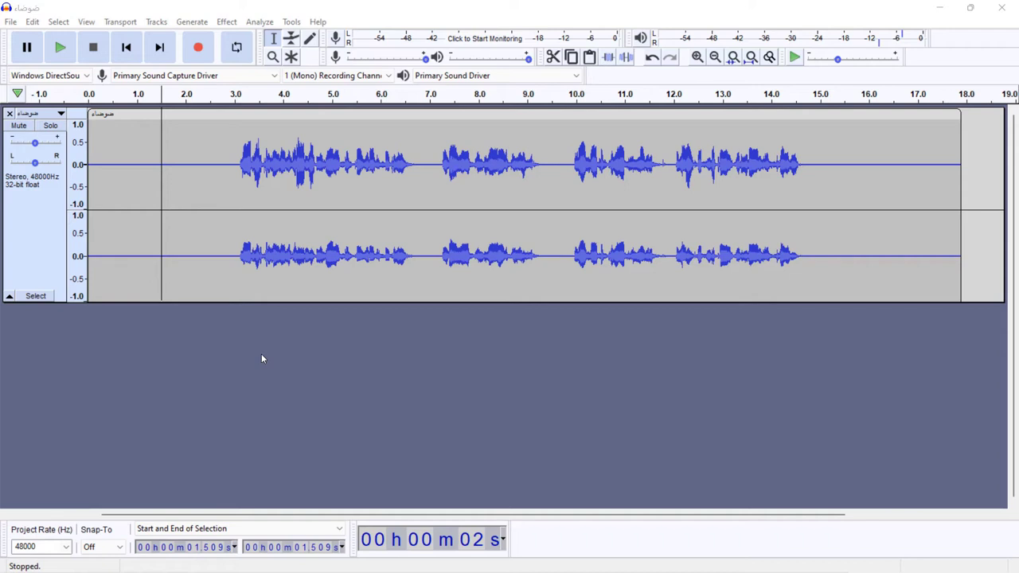
Step: Play the opening of the noisy stereo recording from about 1.93, 1.03 and 1.35 s to listen to its background noise
left_click(182, 151)
key("space")
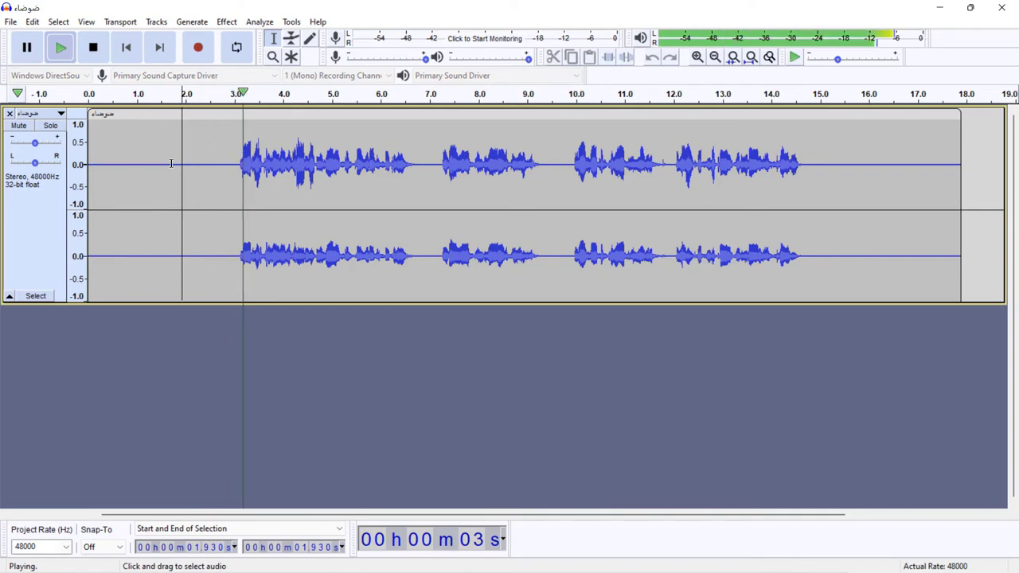
key("space")
left_click(138, 163)
key("space")
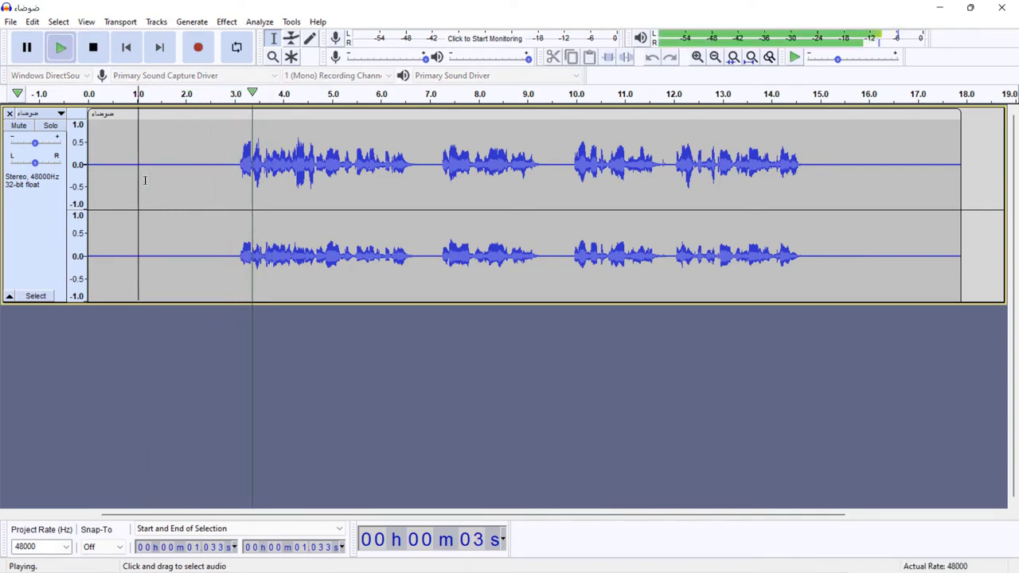
key("space")
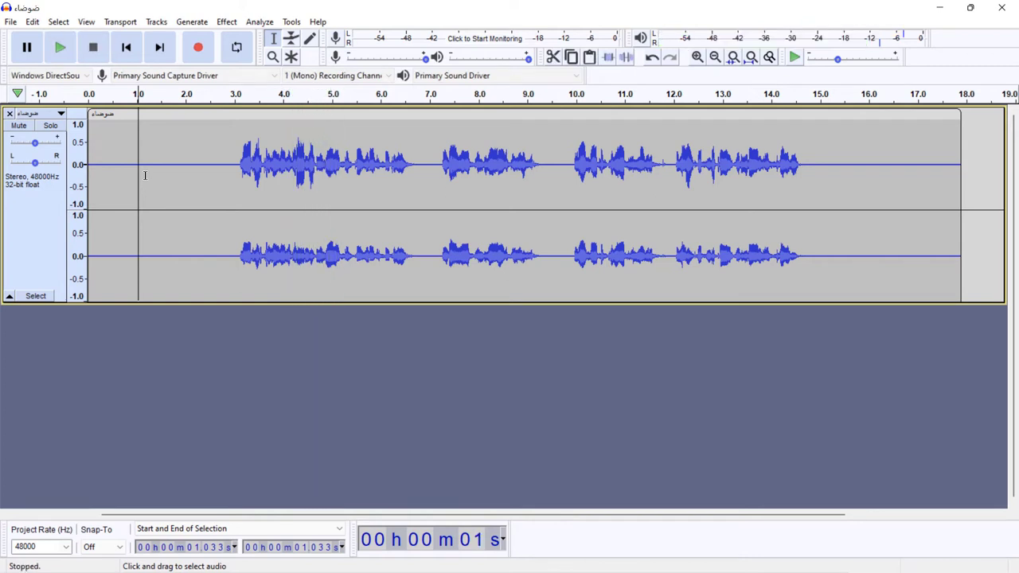
left_click(153, 152)
key("space")
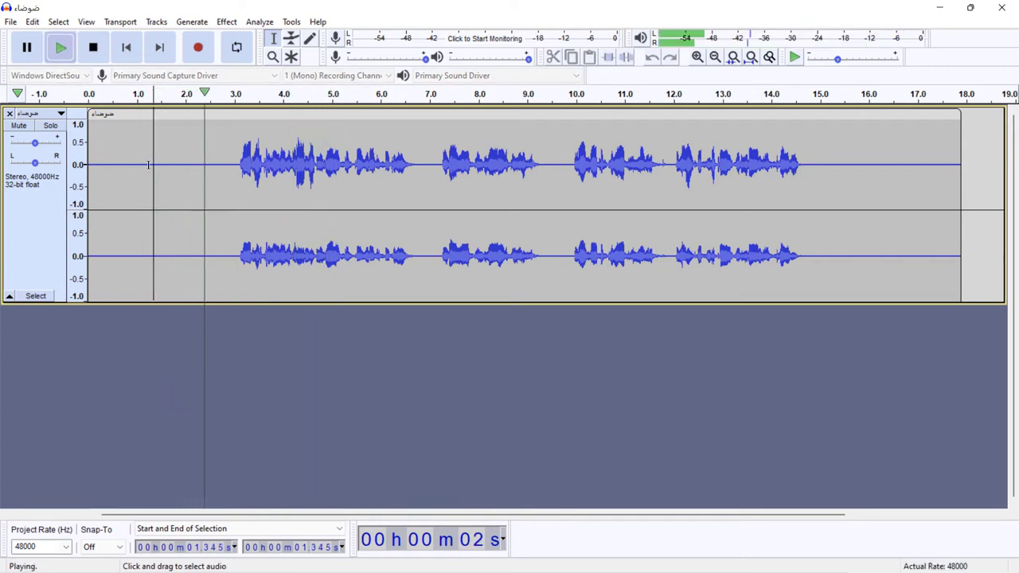
key("space")
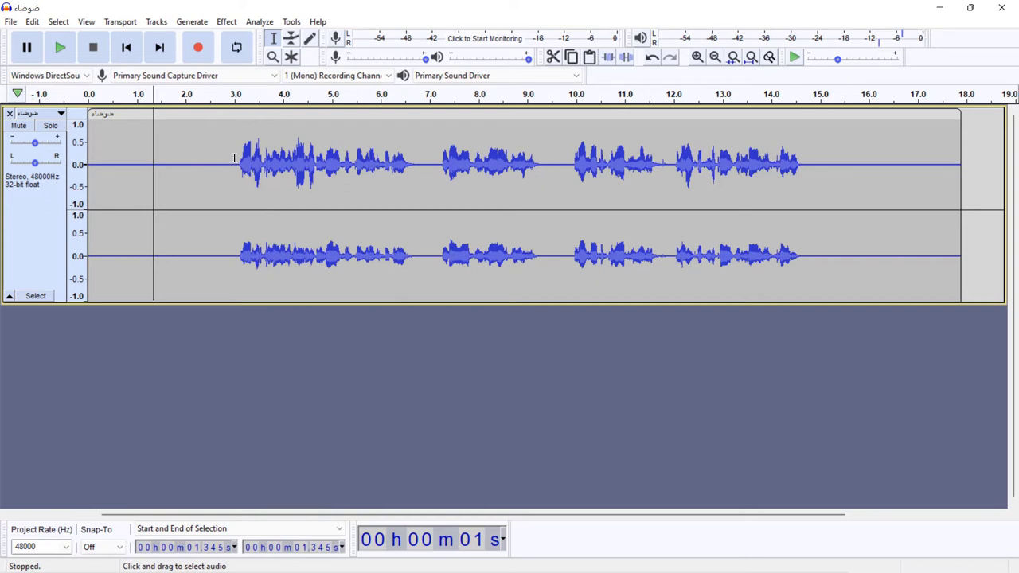
Step: Select the recording's first 3.02 s of background noise and capture it as the Noise Reduction profile
left_click_drag(235, 157, 60, 177)
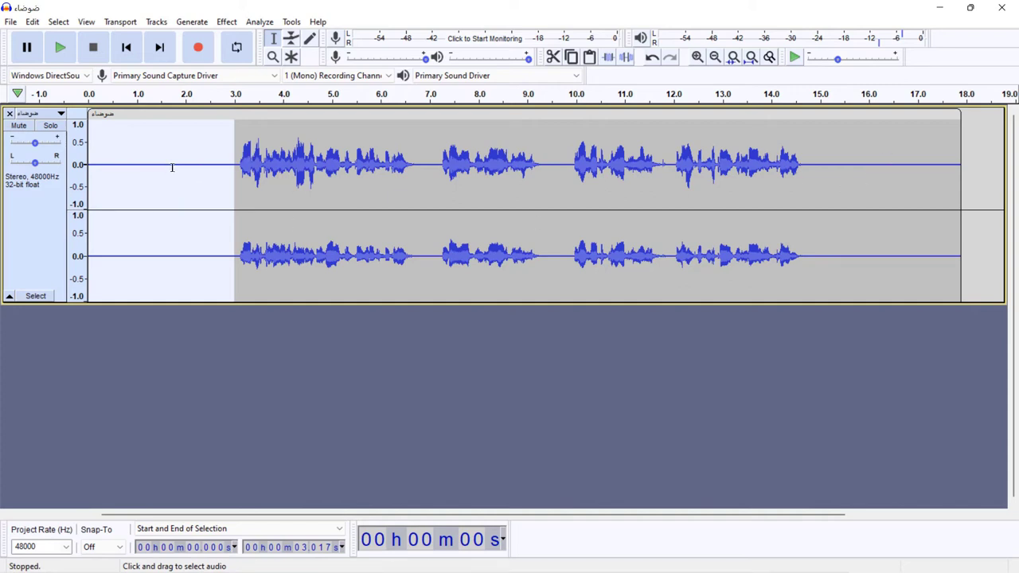
left_click(226, 22)
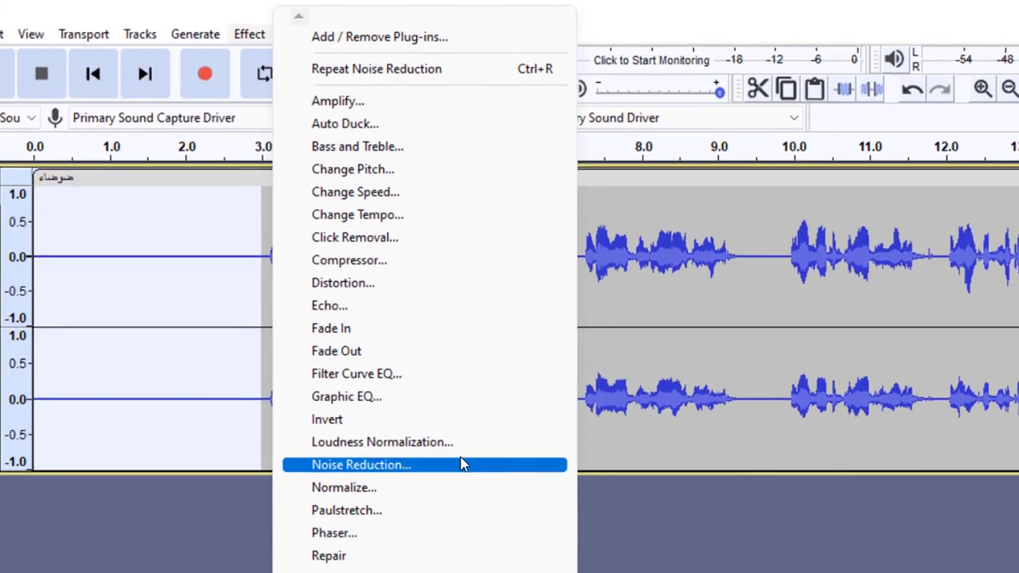
left_click(363, 297)
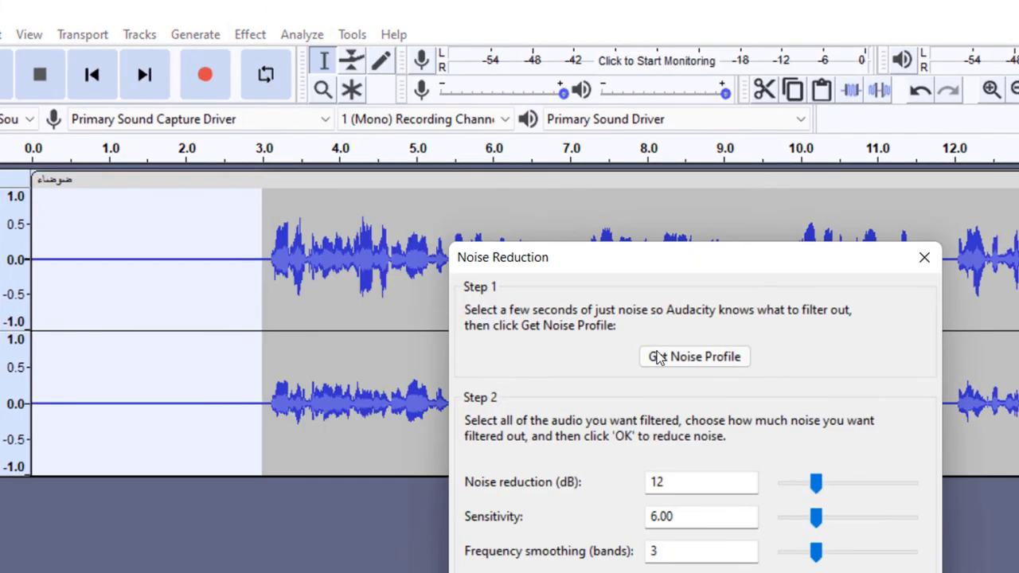
left_click_drag(670, 277, 657, 217)
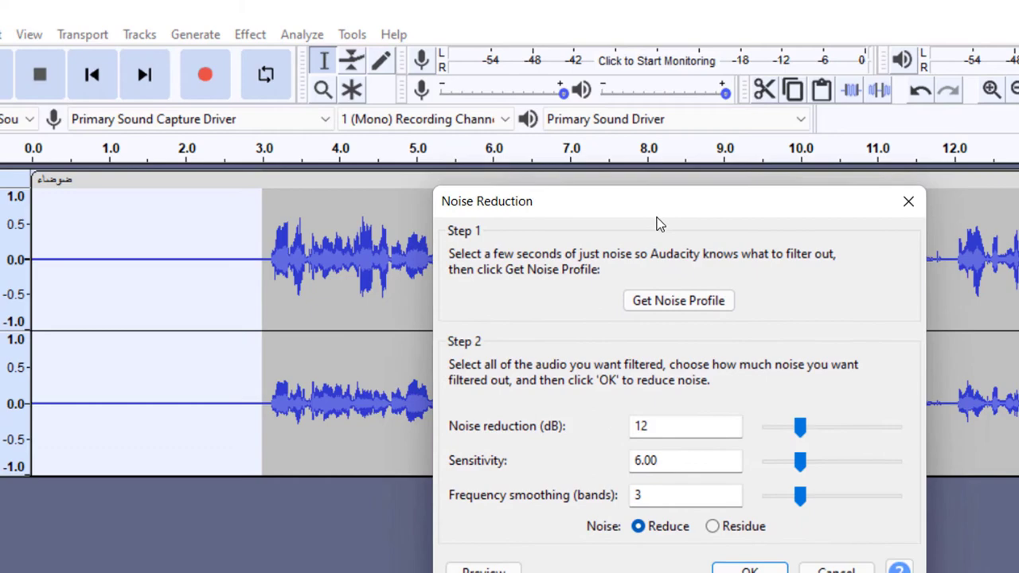
left_click(681, 301)
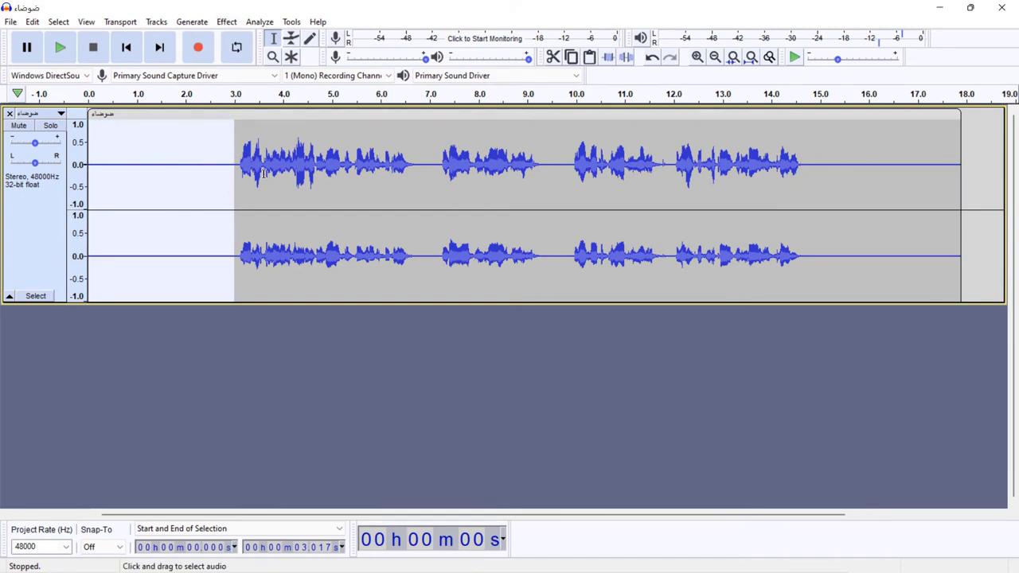
Step: Preview the Noise Reduction residue on the whole recording, then reduce its noise by 12 dB with sensitivity 6.00 and 3 smoothing bands
key("ctrl+a")
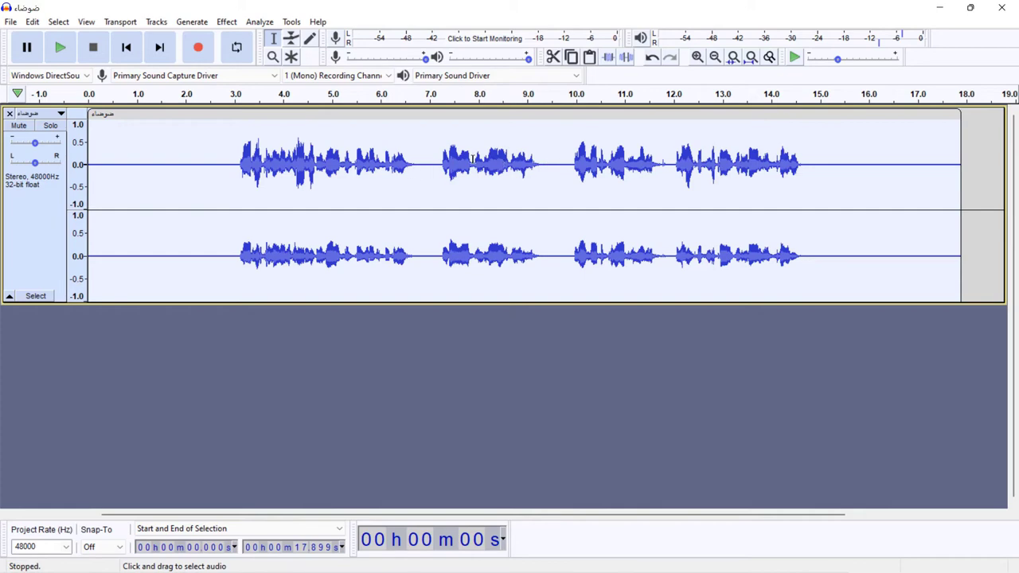
left_click(228, 23)
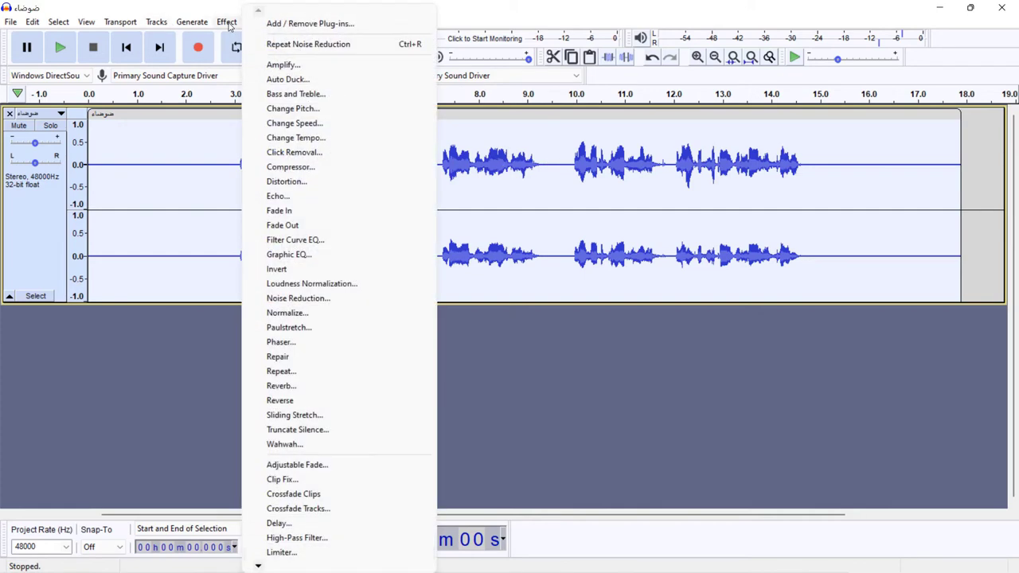
left_click(327, 298)
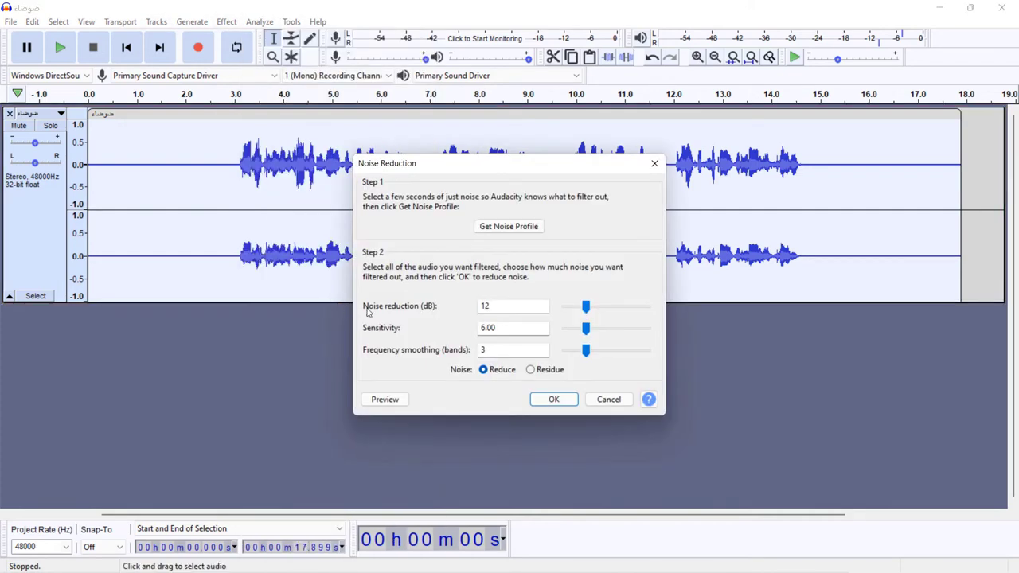
left_click_drag(548, 173, 554, 127)
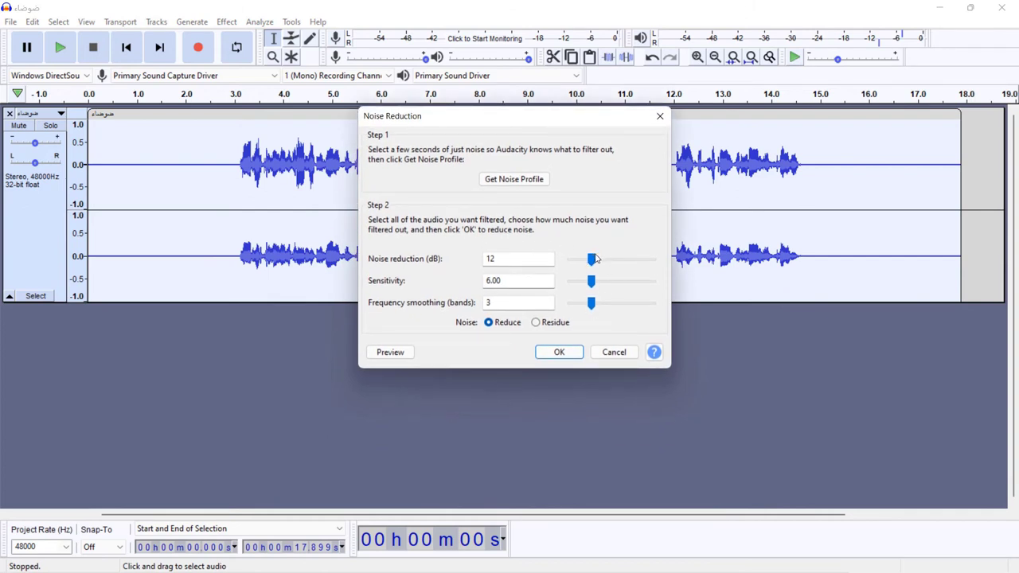
left_click(519, 281)
left_click(521, 258)
left_click(537, 323)
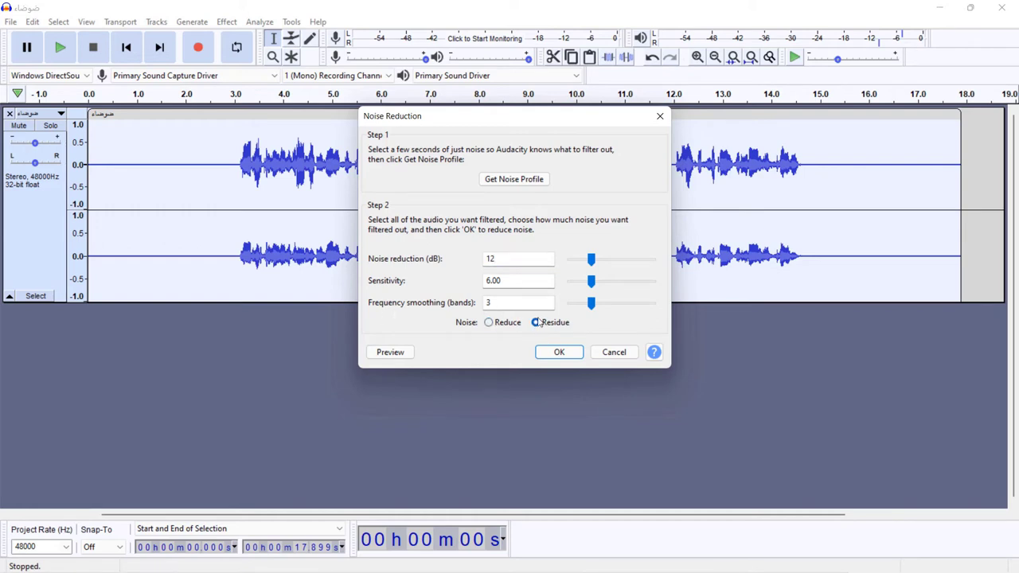
left_click(396, 355)
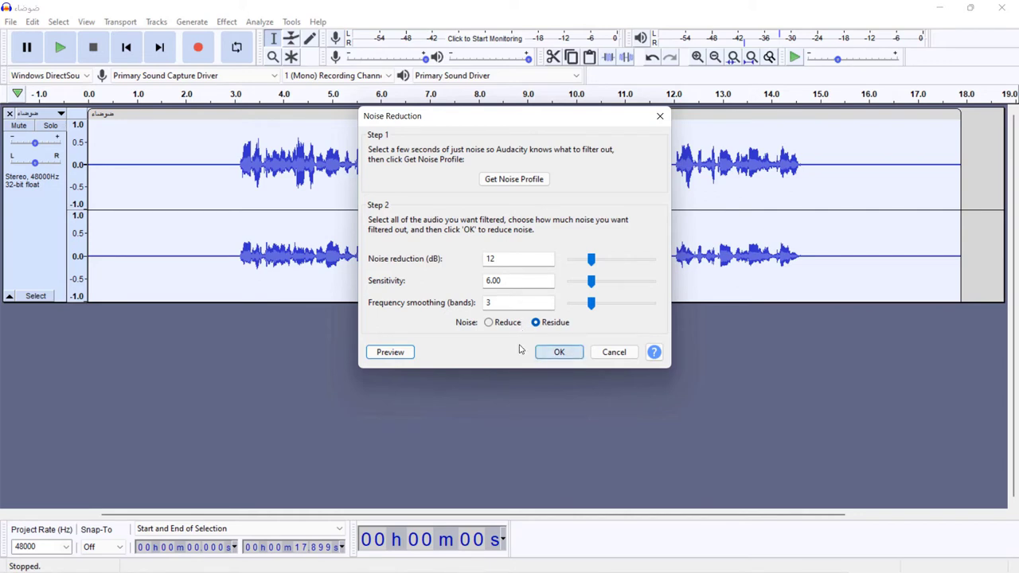
left_click(495, 327)
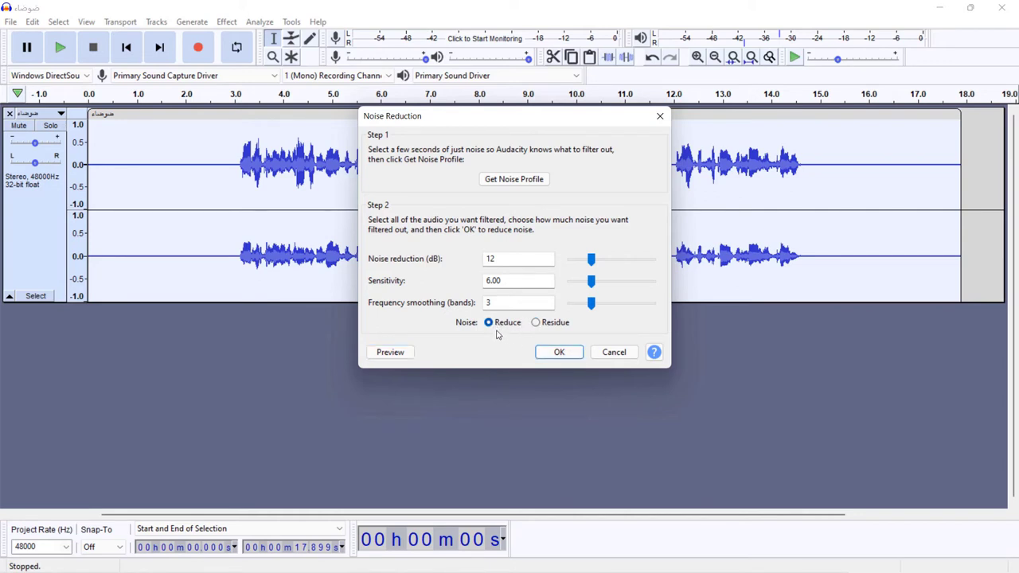
left_click(559, 352)
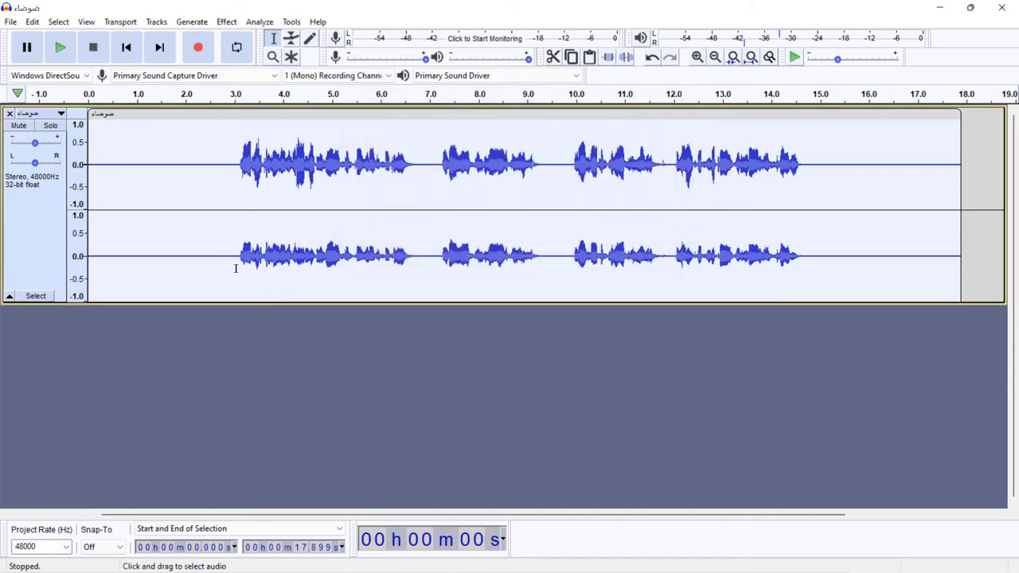
Step: Play the noise-reduced recording from about 1.74, 1.37 and 13.96 s to listen to its quiet parts and speech
left_click(173, 252)
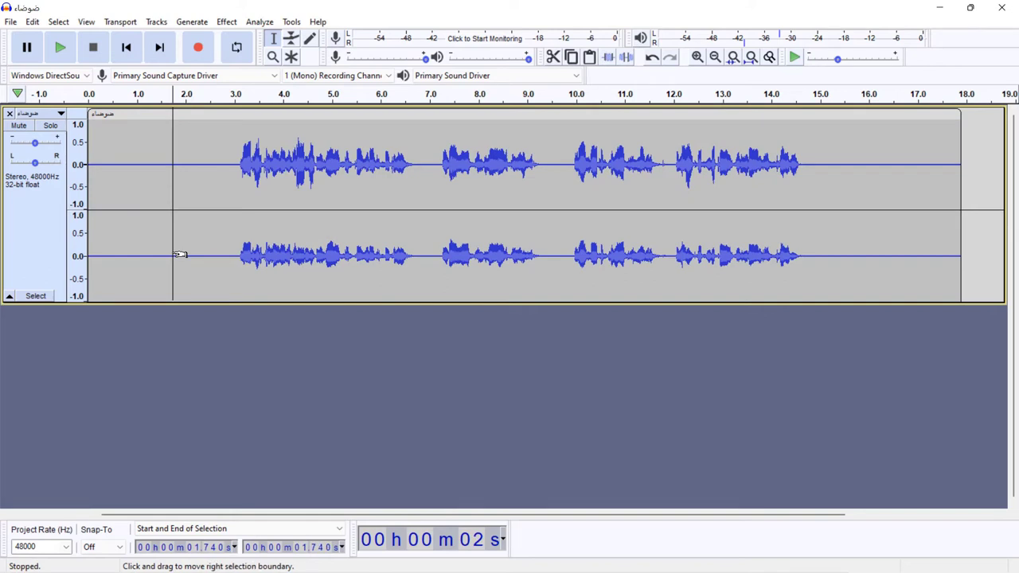
key("space")
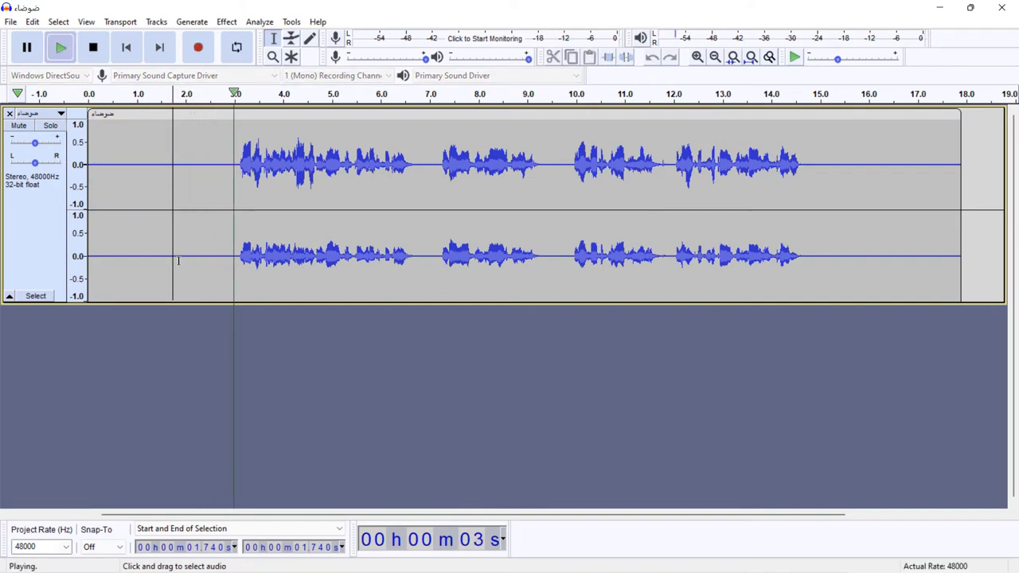
key("space")
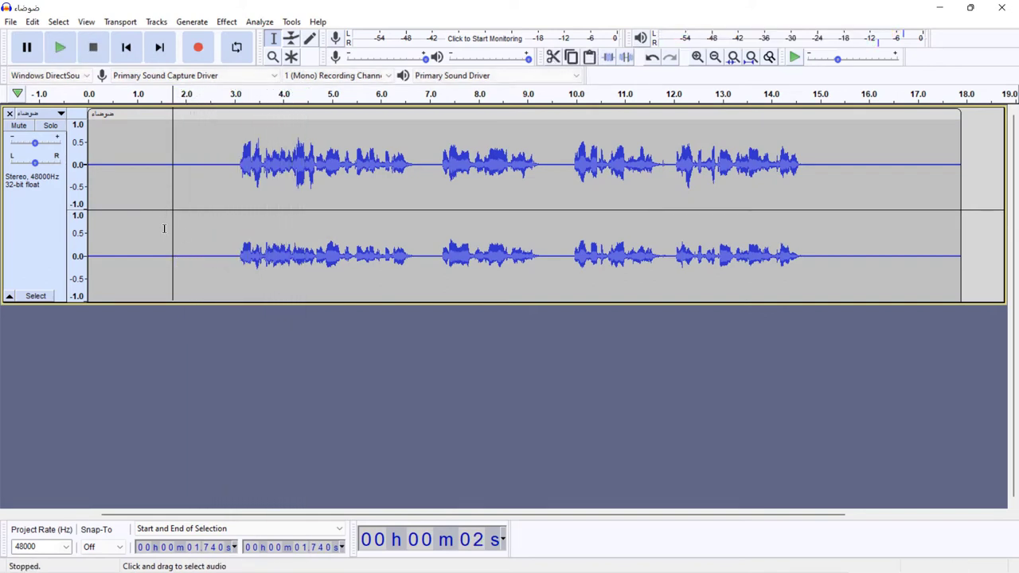
left_click(154, 236)
key("space")
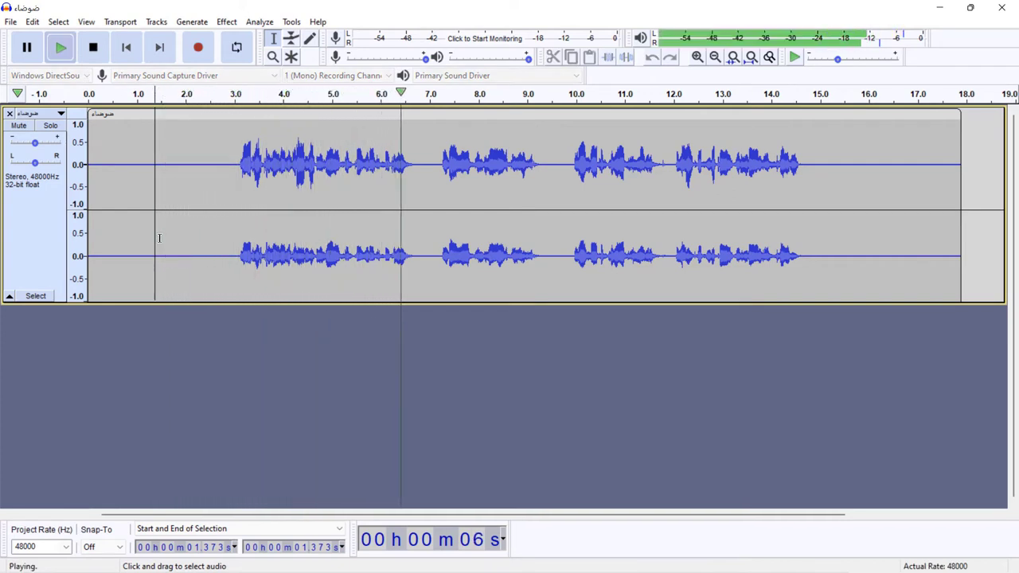
key("space")
left_click(769, 171)
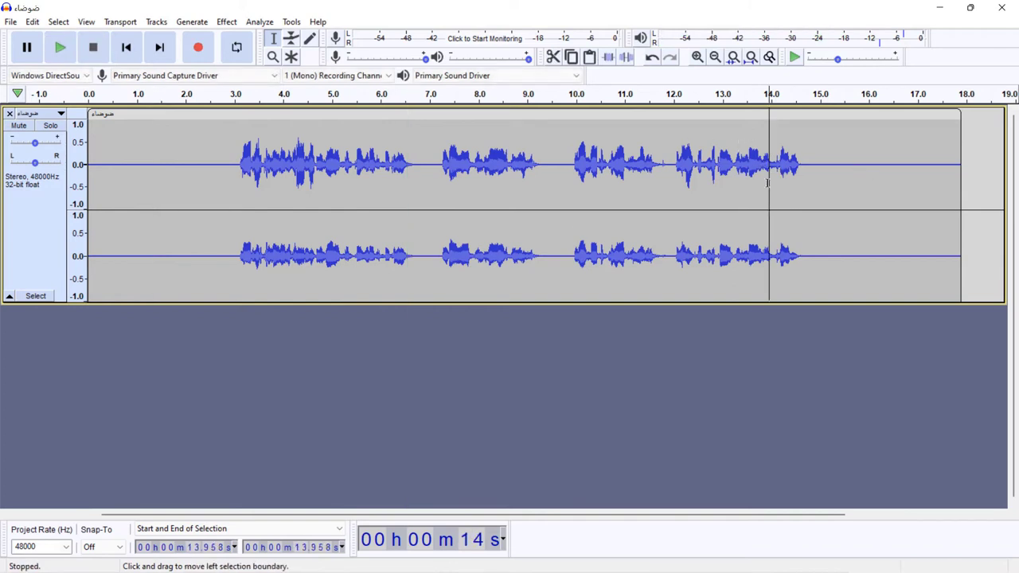
key("space")
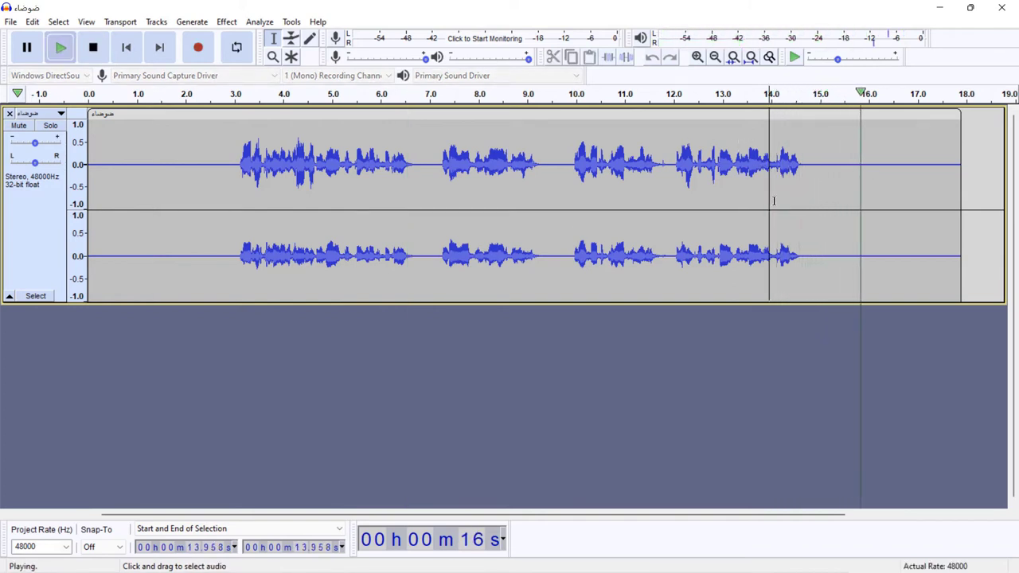
key("space")
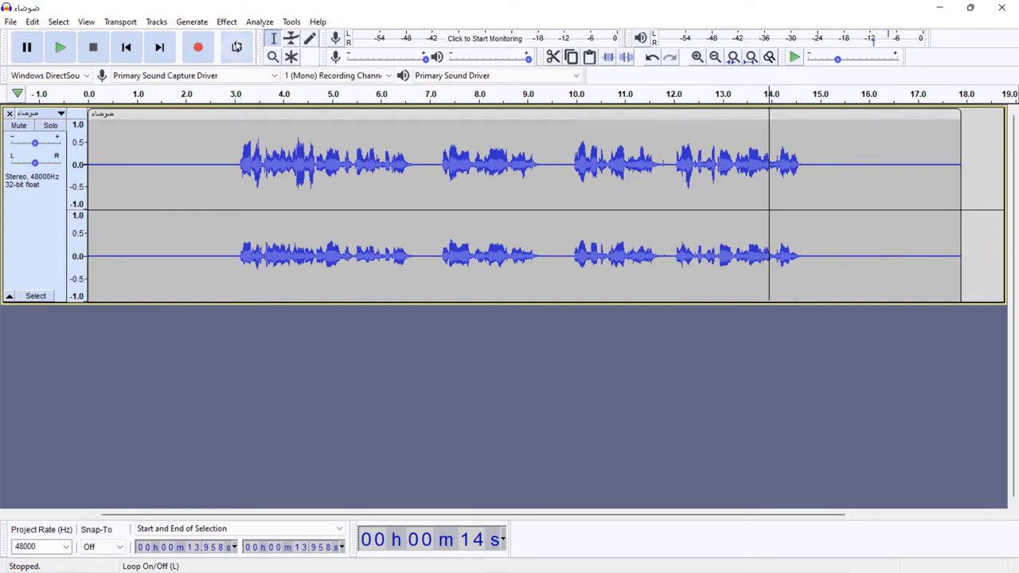
left_click(226, 22)
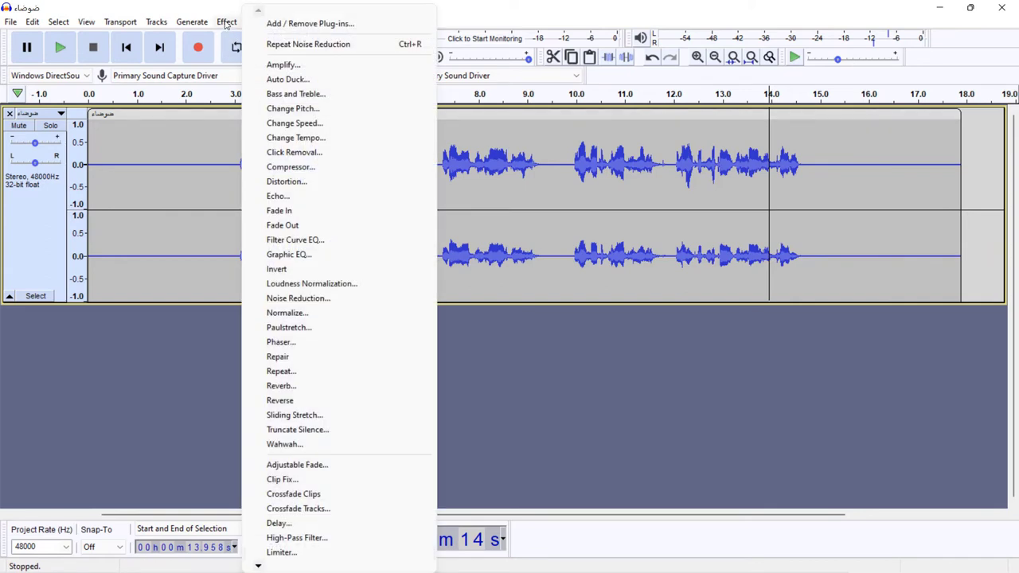
left_click(231, 7)
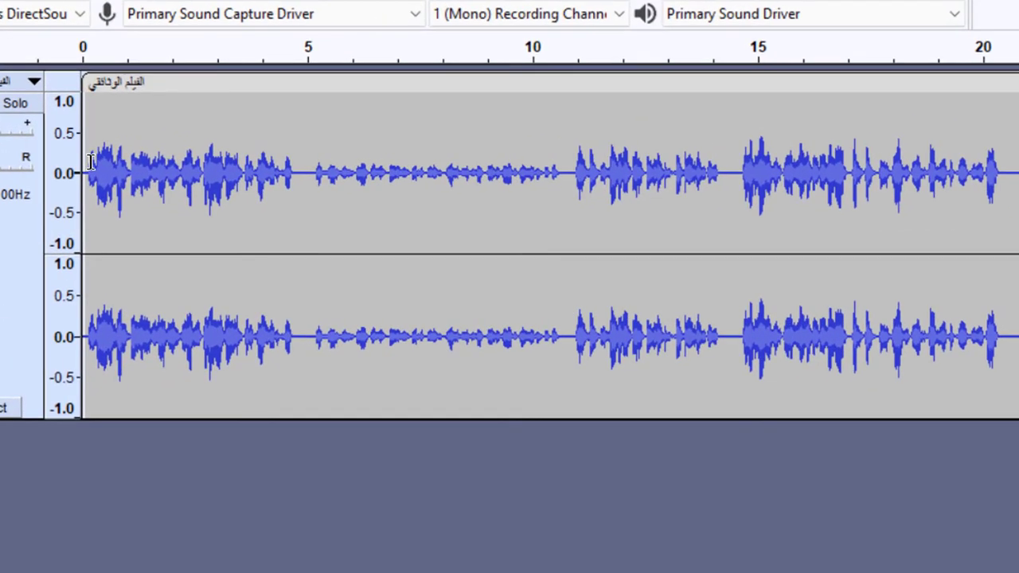
Step: Generate 7 seconds of silence at the very start of the documentary narration track, with the duration format set to seconds
left_click(91, 162)
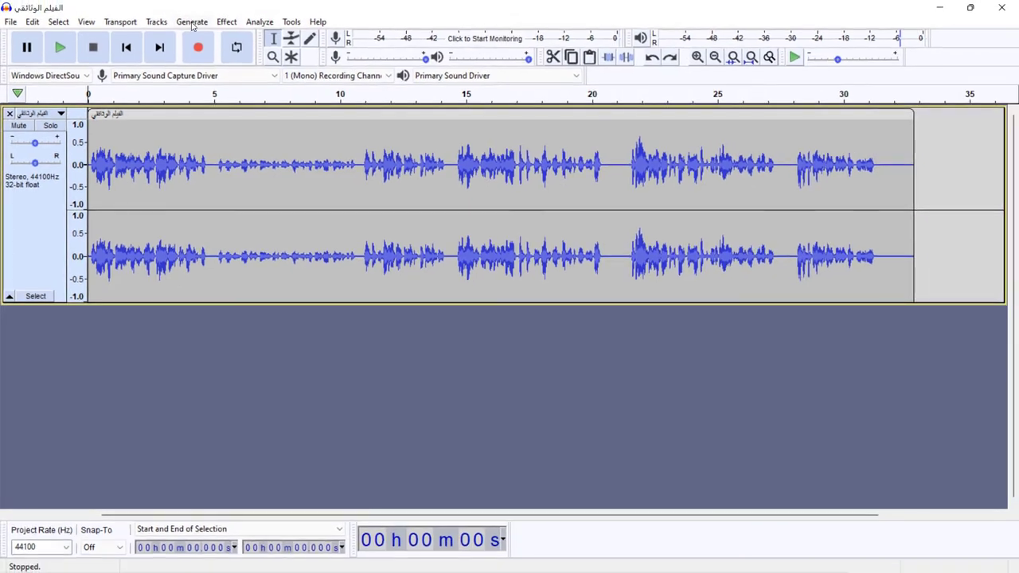
left_click(191, 22)
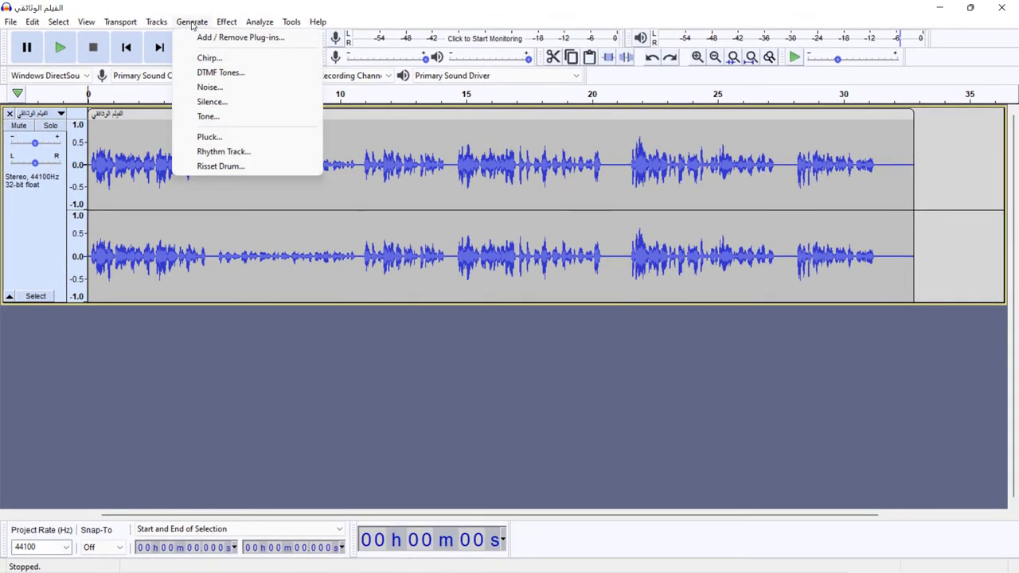
left_click(247, 108)
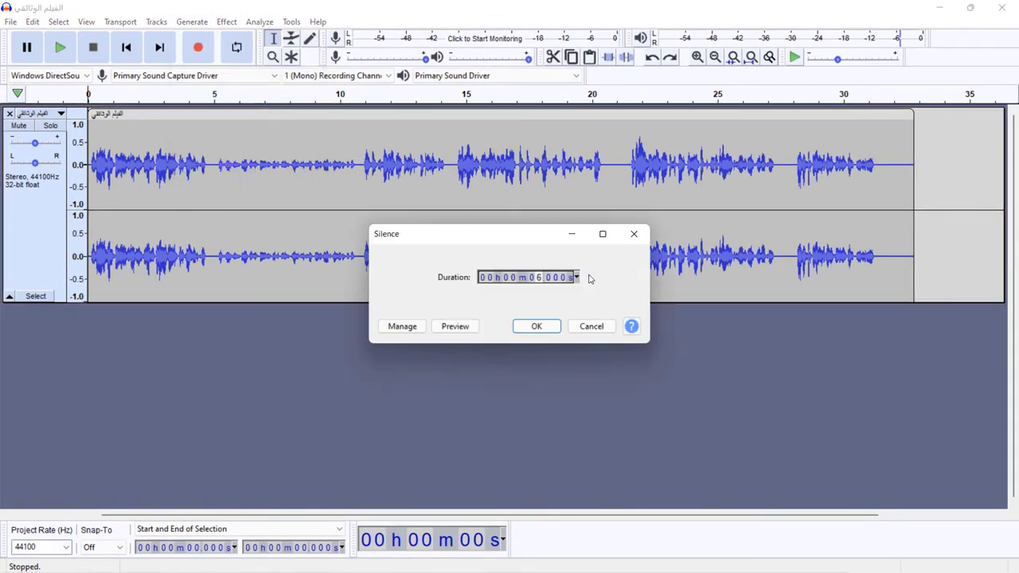
left_click_drag(539, 234, 518, 212)
left_click(554, 255)
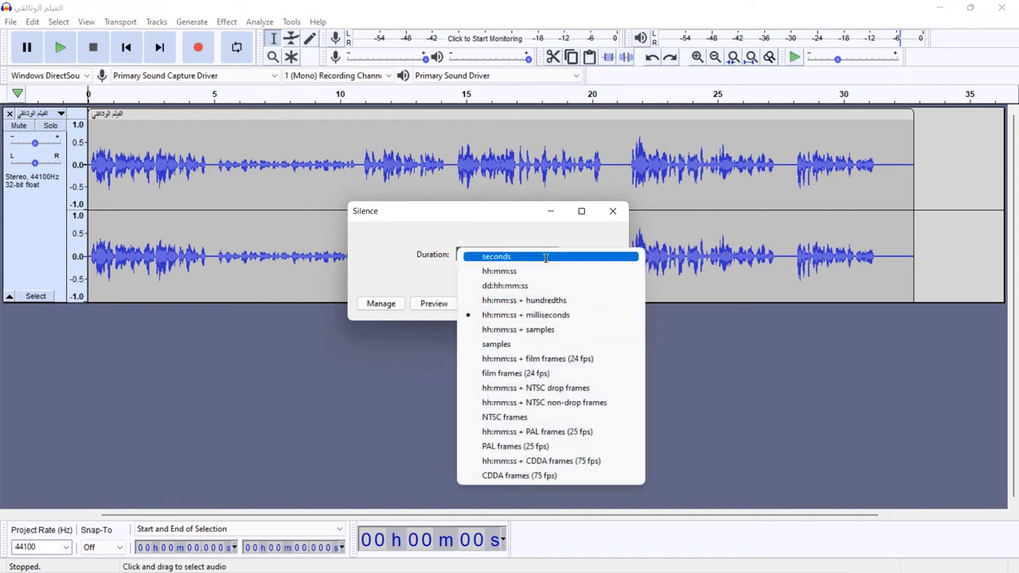
left_click(545, 258)
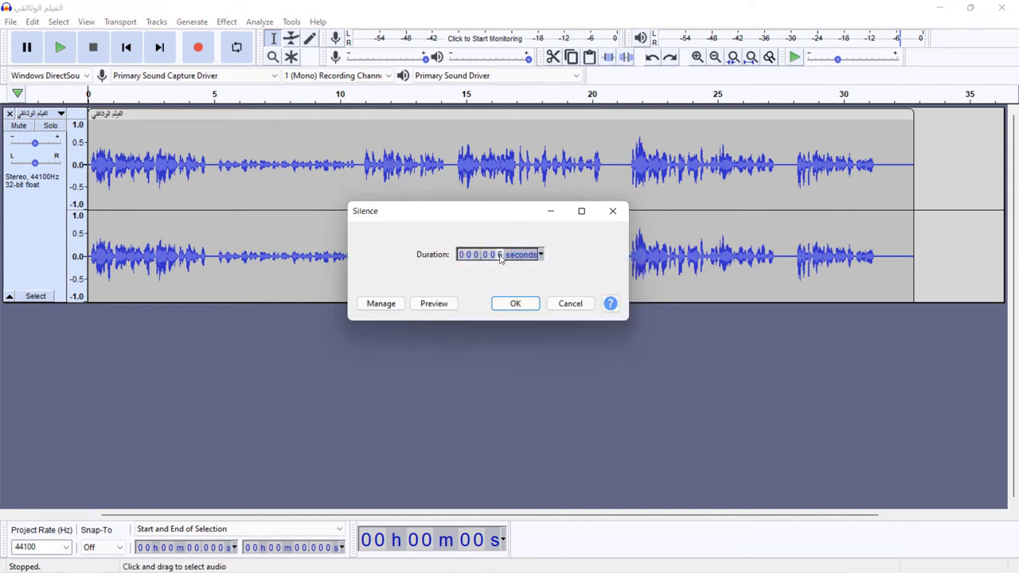
scroll(501, 258, "up", 1)
left_click(515, 304)
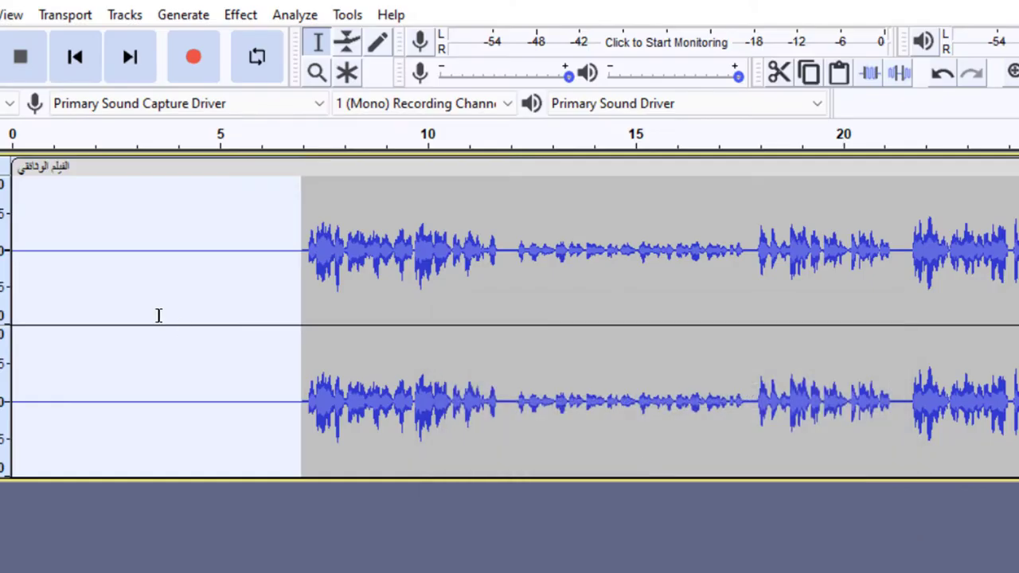
Step: Insert 3 seconds of generated silence at about 21.4 s, in the gap between the two spoken passages
left_click(173, 203)
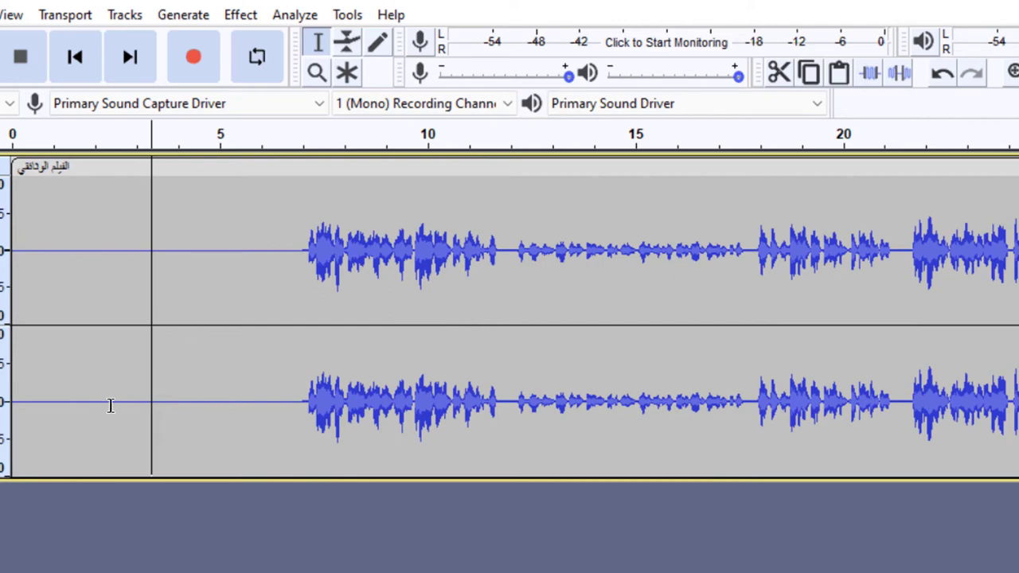
left_click(901, 252)
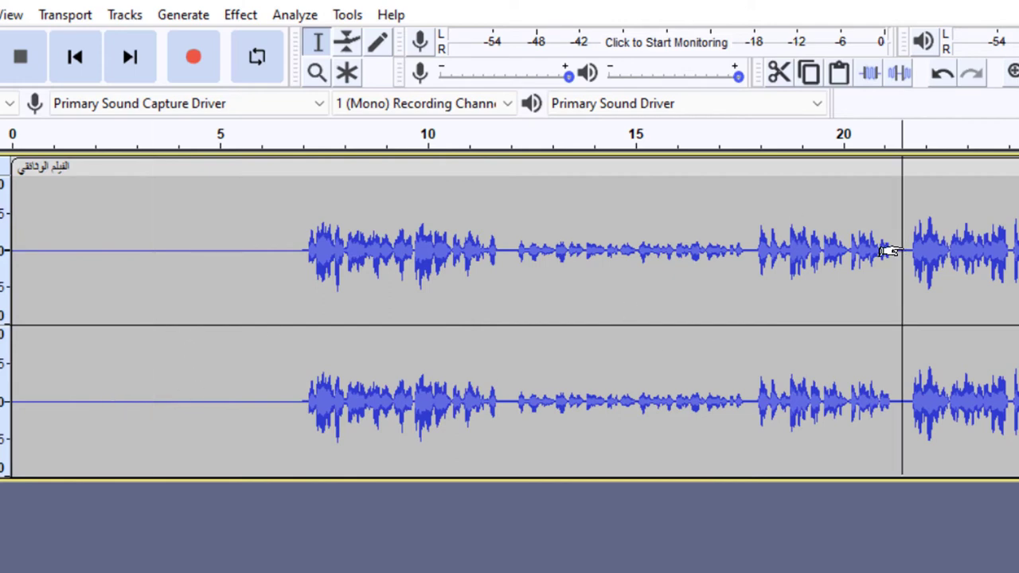
left_click(200, 17)
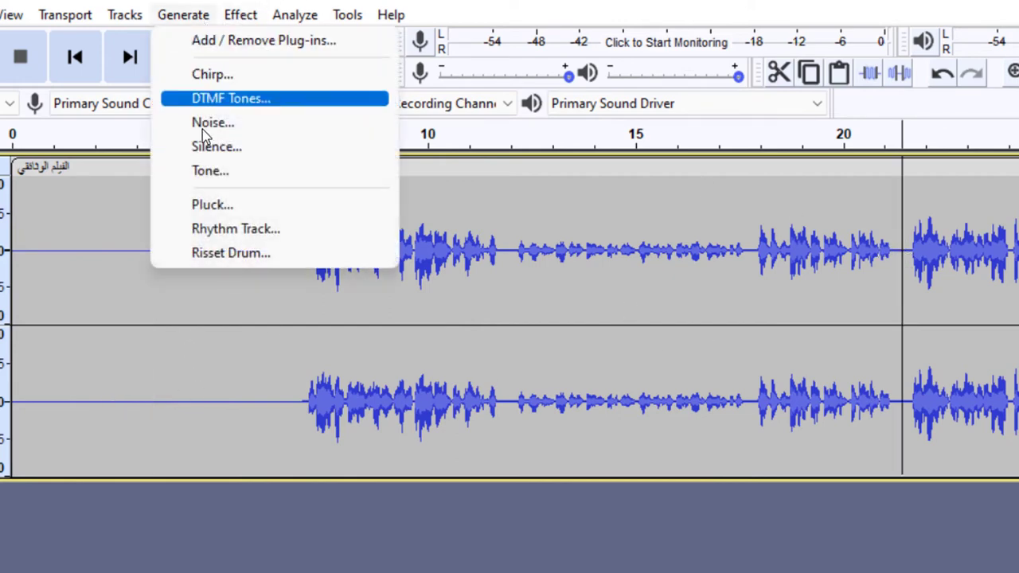
left_click(278, 155)
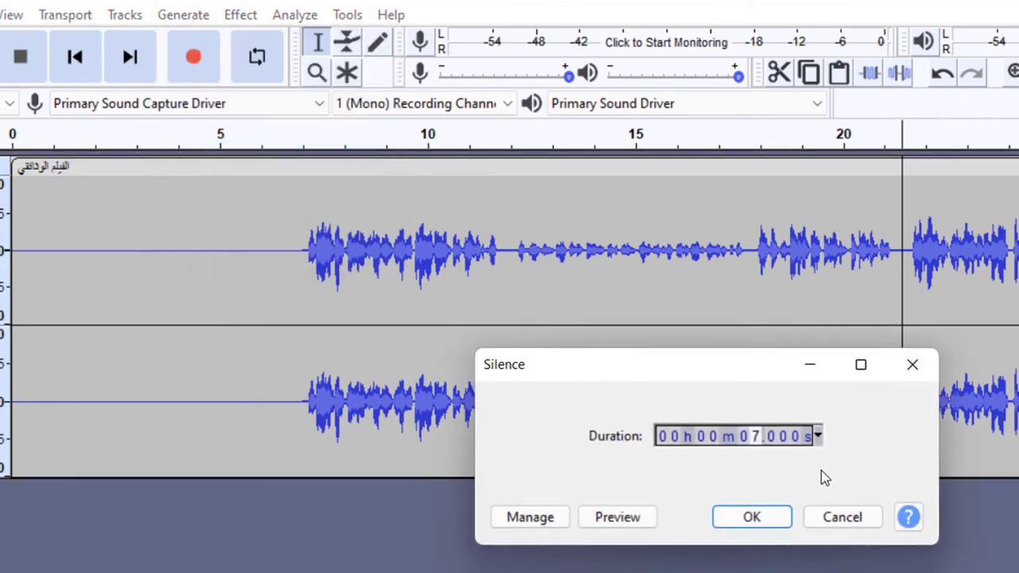
left_click(755, 435)
type("7")
type("3")
left_click(752, 519)
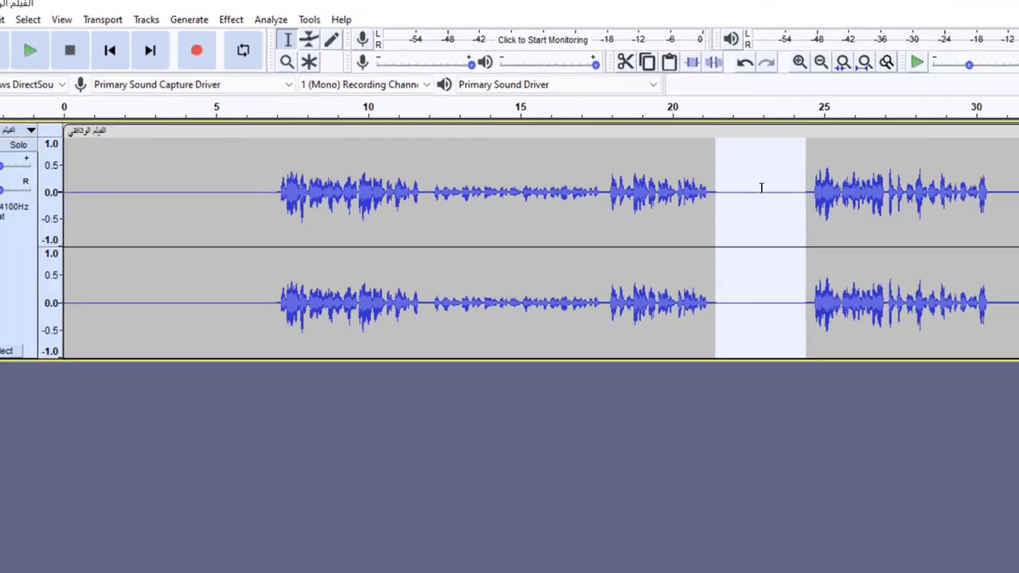
left_click(959, 247)
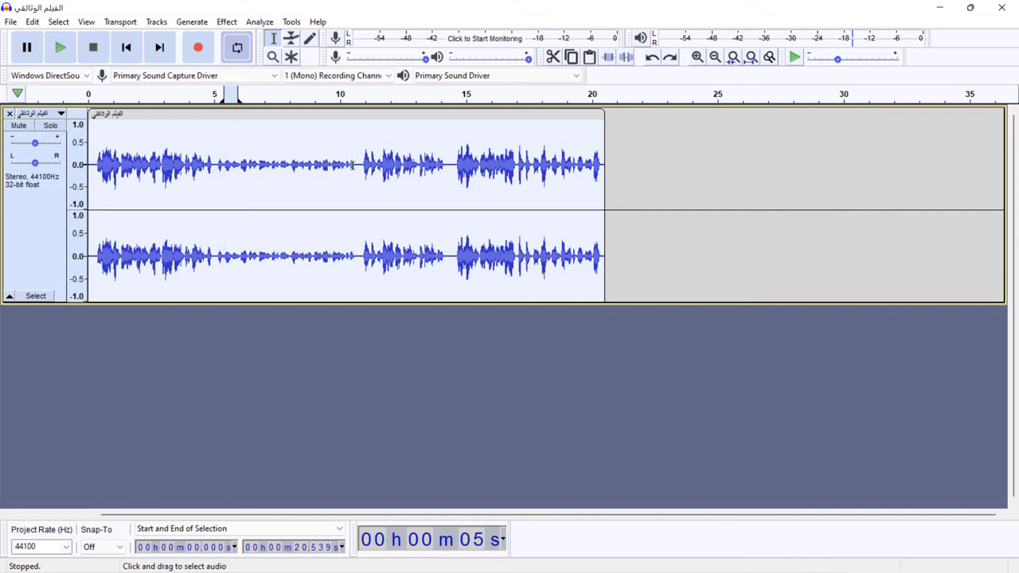
Step: Play the narration from about 0.24 s and pause it once the low-volume passage starts, at about 5 s
left_click_drag(355, 165, 216, 182)
left_click(246, 171)
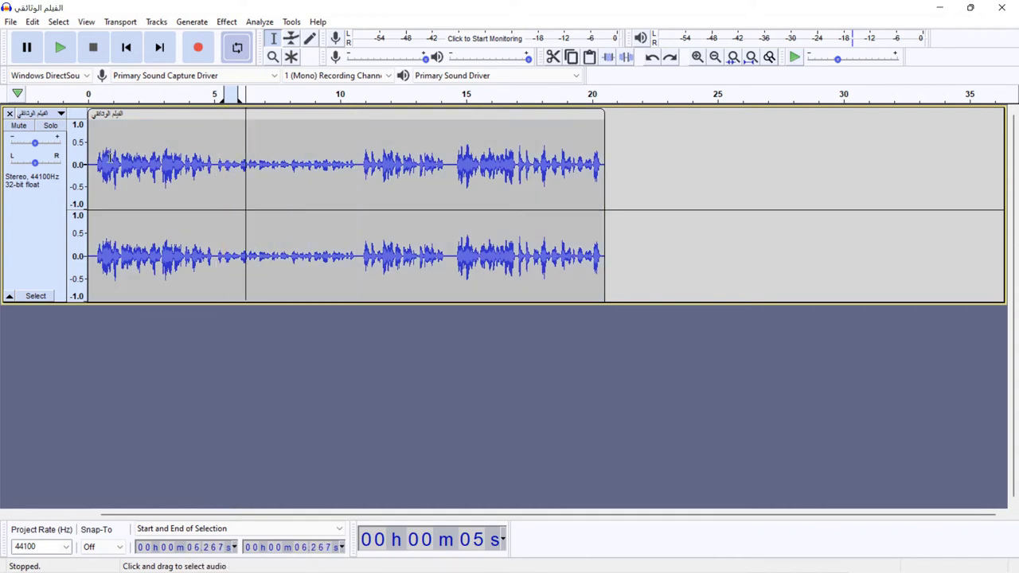
left_click(101, 116)
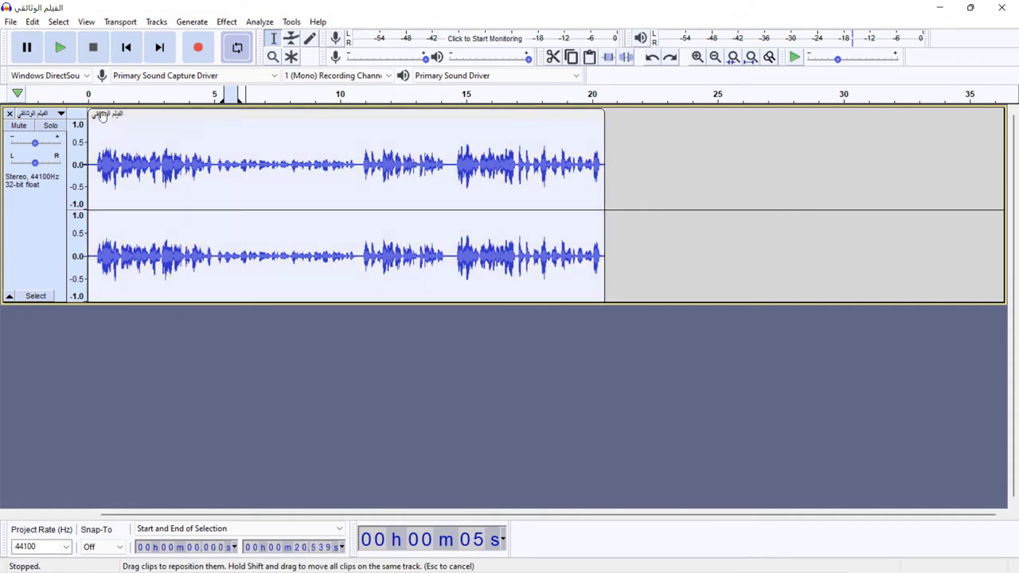
left_click(92, 157)
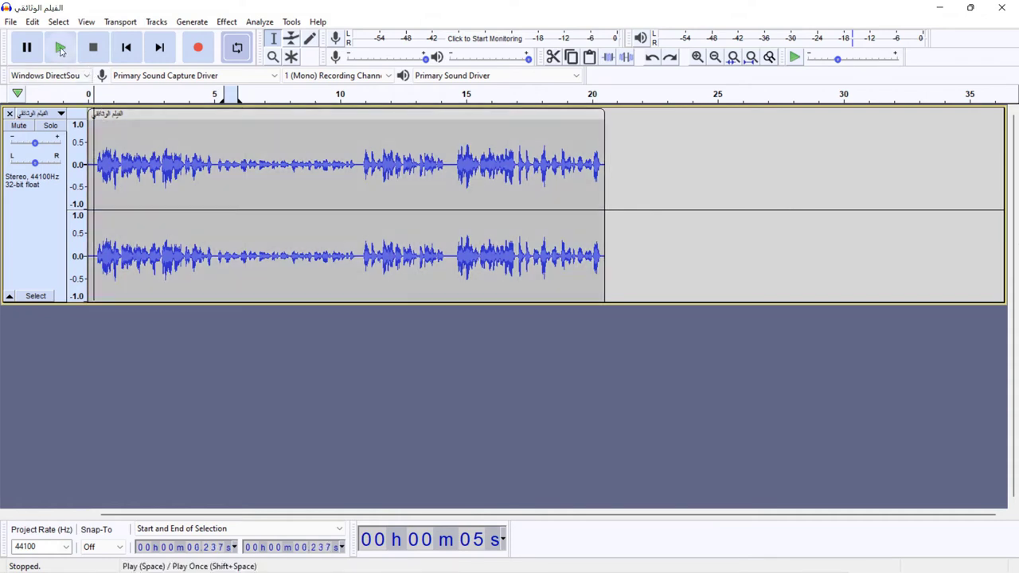
left_click(60, 49)
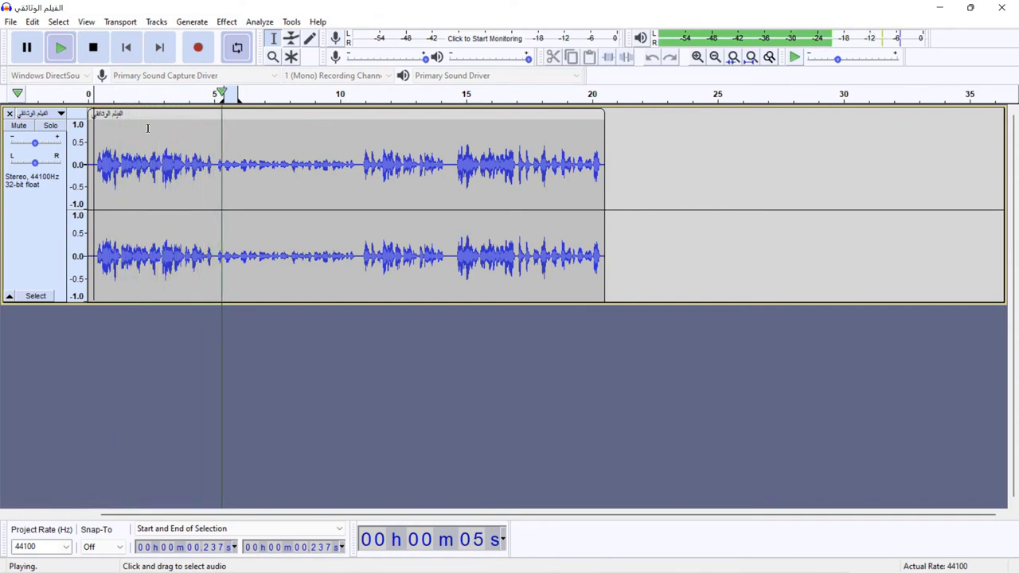
left_click(24, 48)
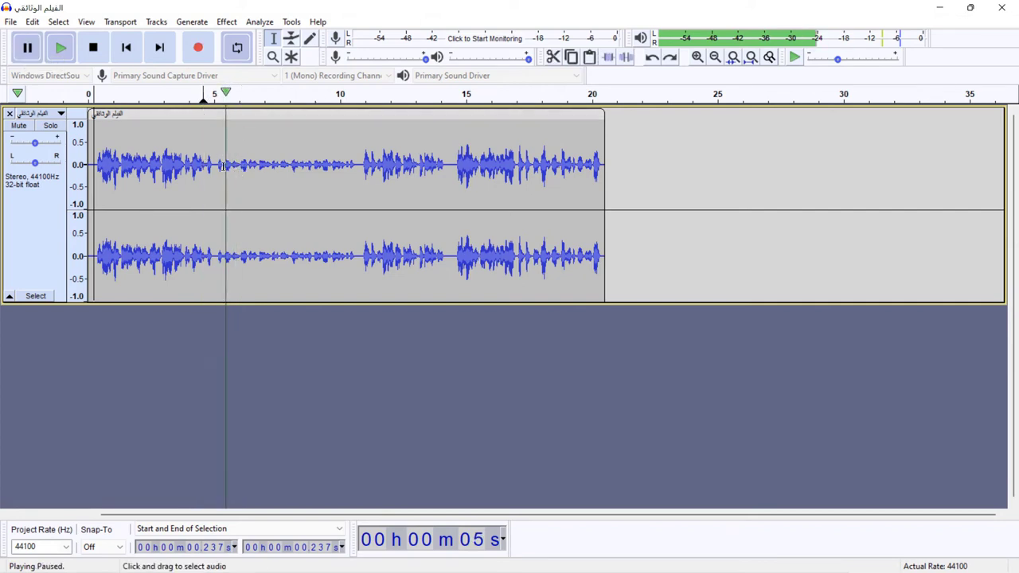
Step: Try amplifying only the low-volume passage from about 5.08 to 10.64 s by 11.8 dB, and undo it
left_click_drag(215, 165, 352, 182)
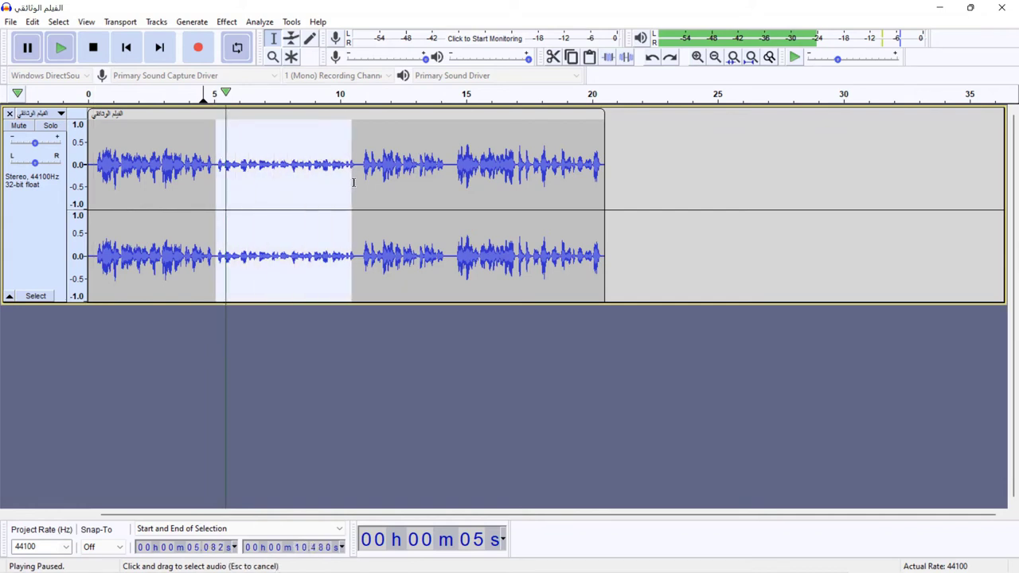
left_click(226, 21)
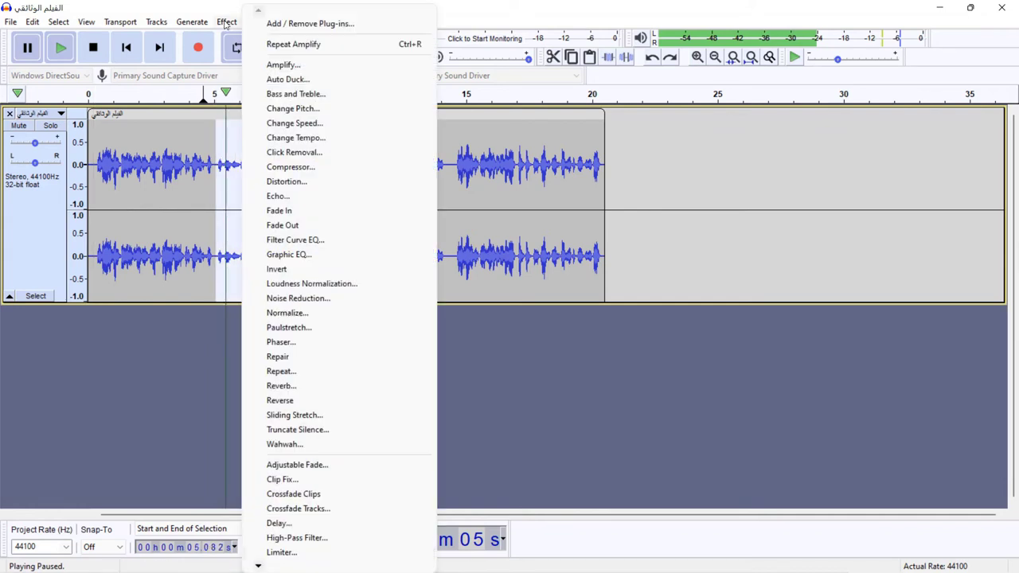
left_click(291, 68)
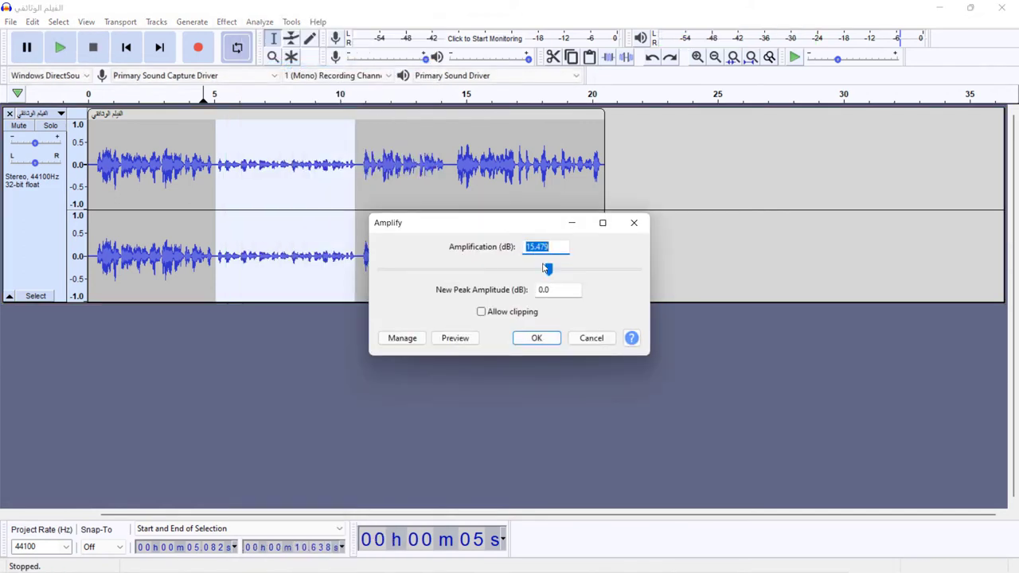
left_click_drag(548, 272, 538, 270)
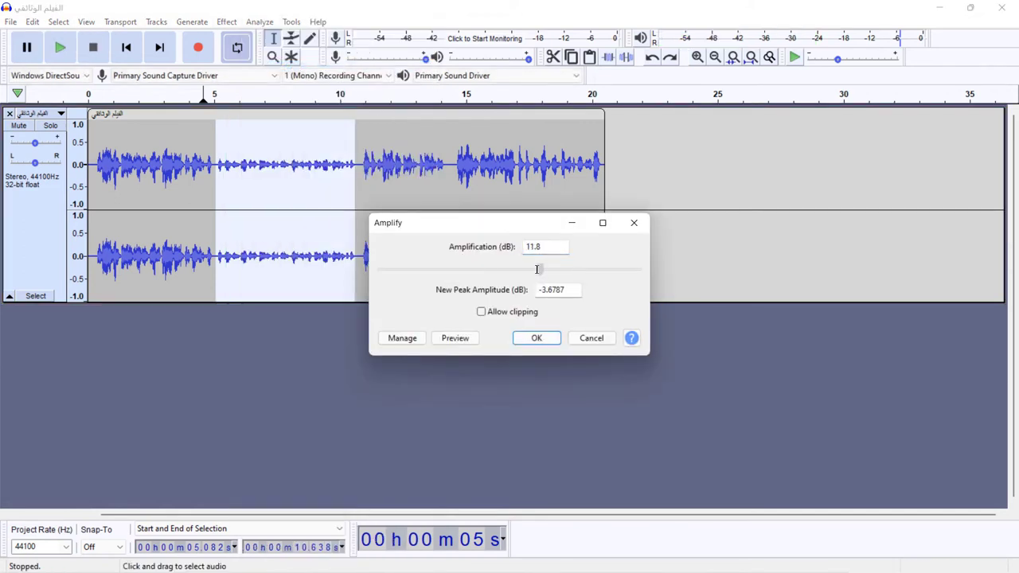
left_click(536, 338)
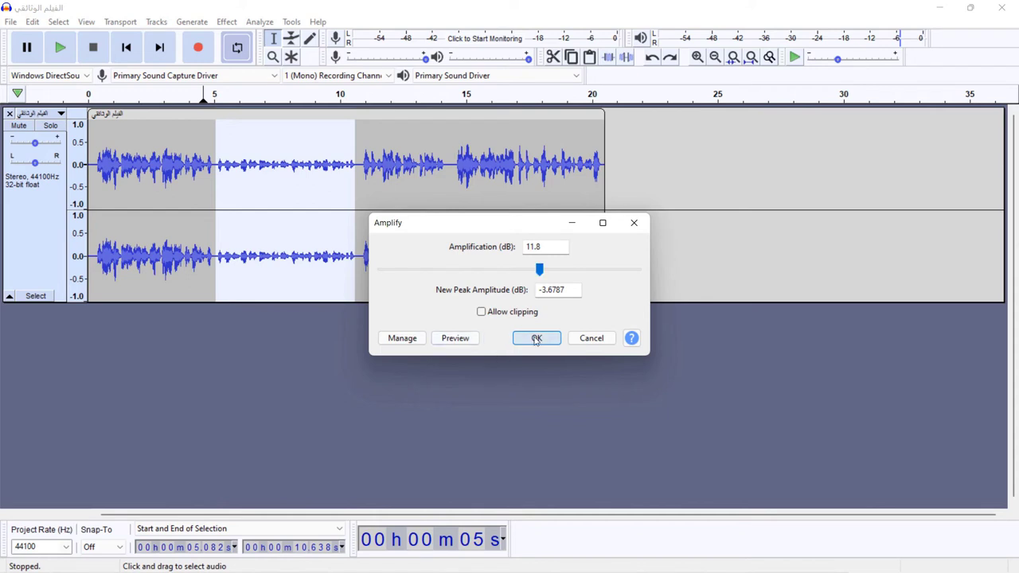
left_click(536, 338)
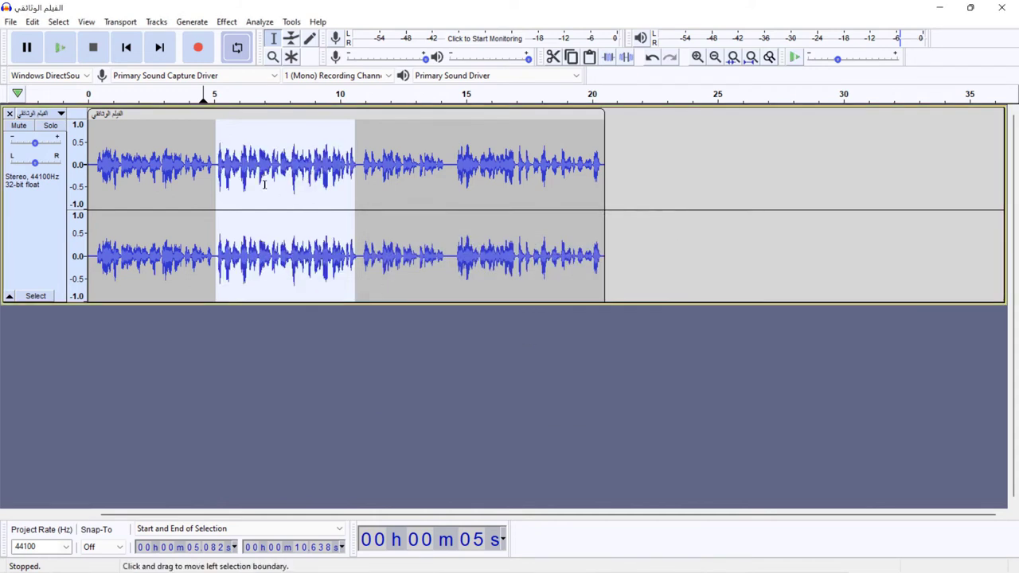
key("ctrl+z")
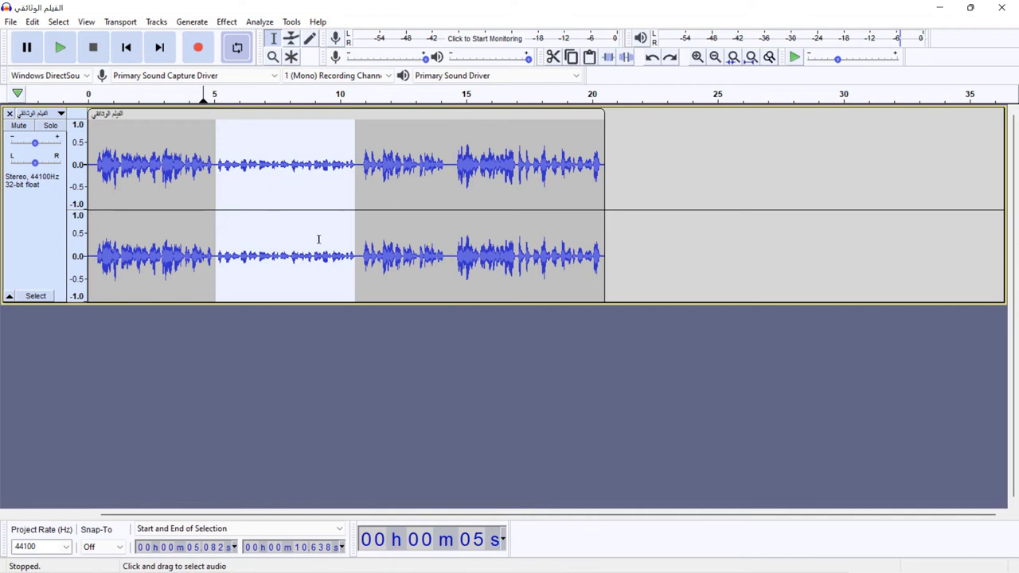
left_click(197, 170)
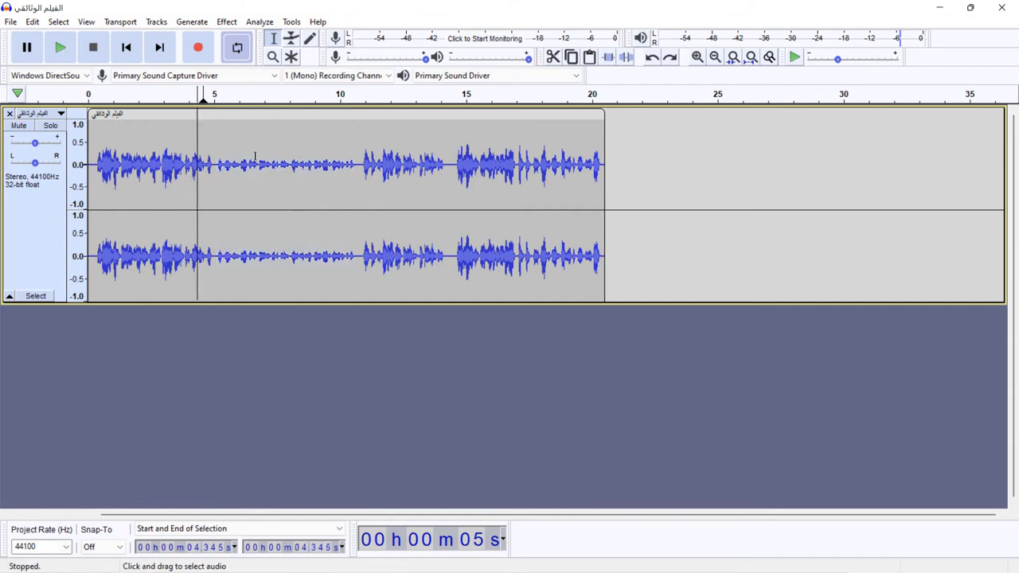
left_click(254, 153)
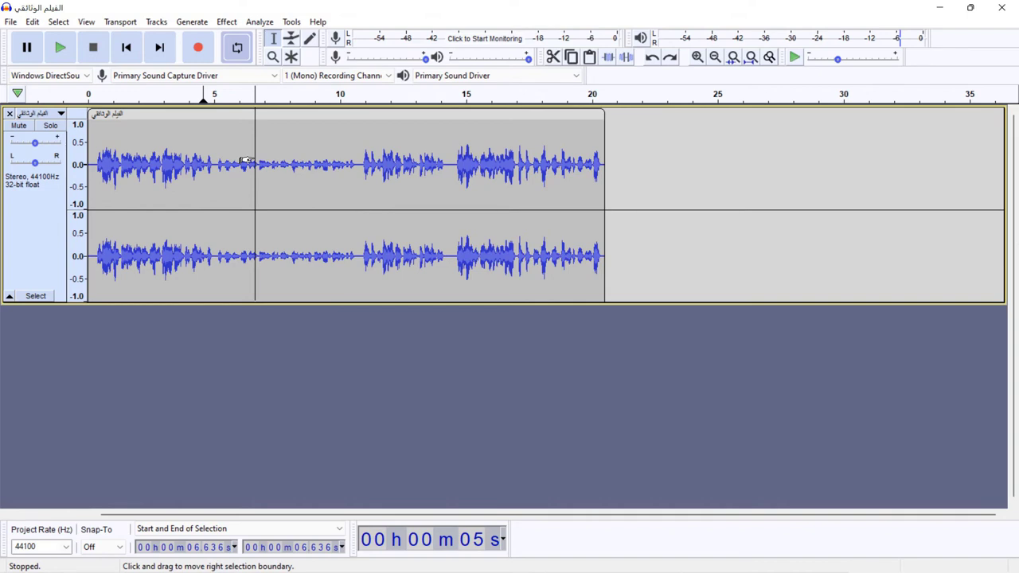
left_click(282, 114)
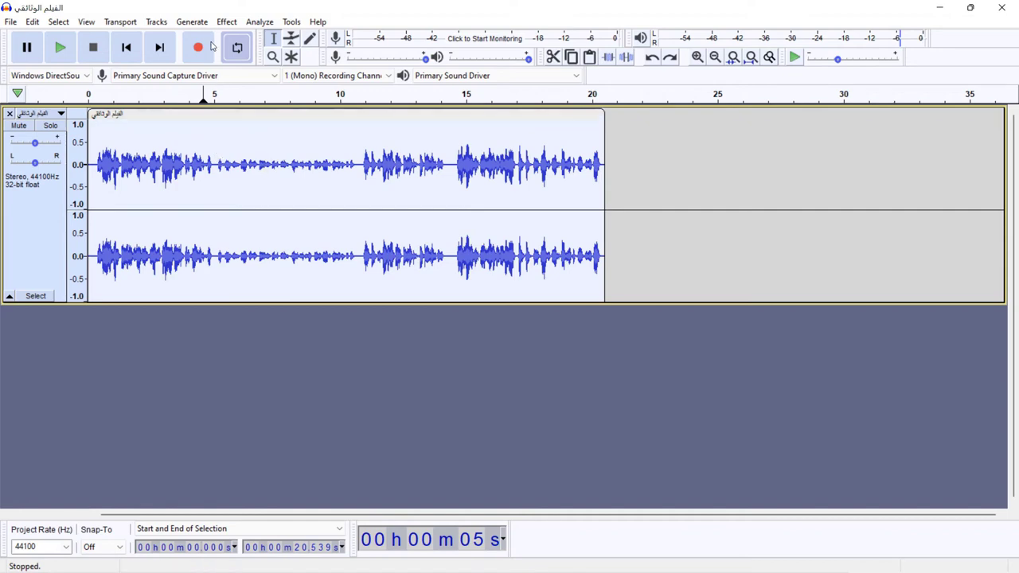
left_click(226, 22)
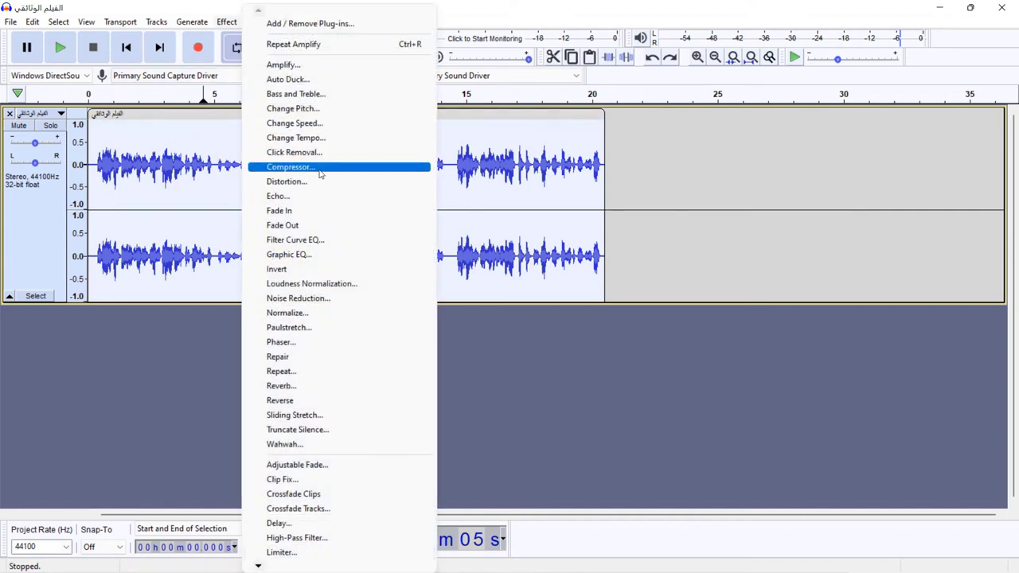
left_click(323, 168)
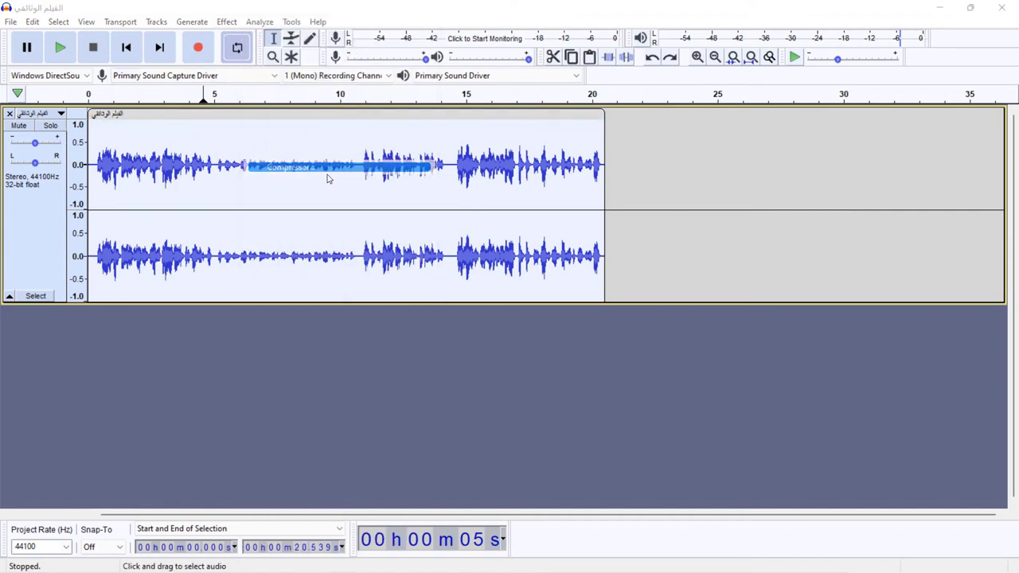
left_click_drag(518, 131, 570, 124)
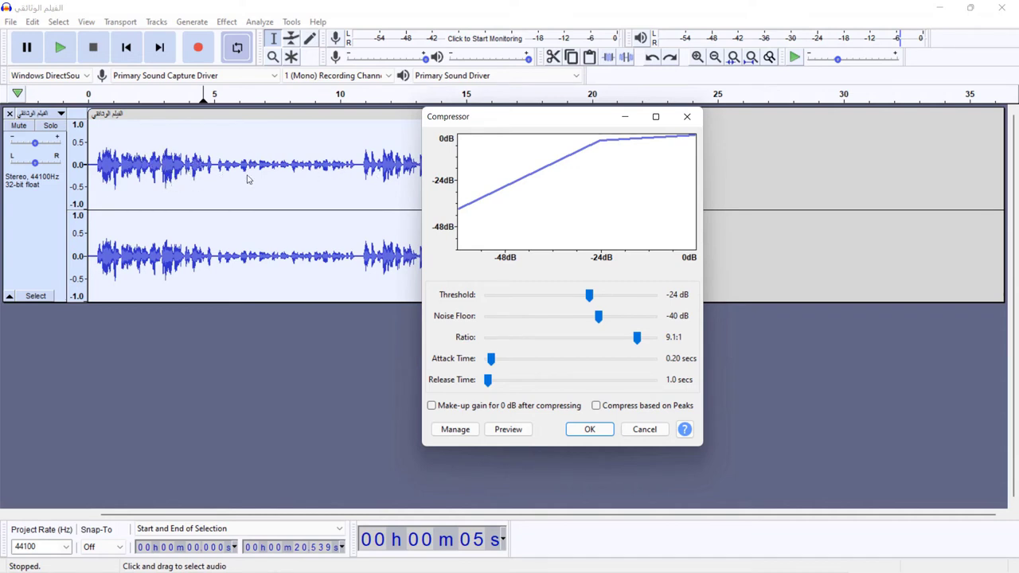
left_click_drag(523, 125, 512, 113)
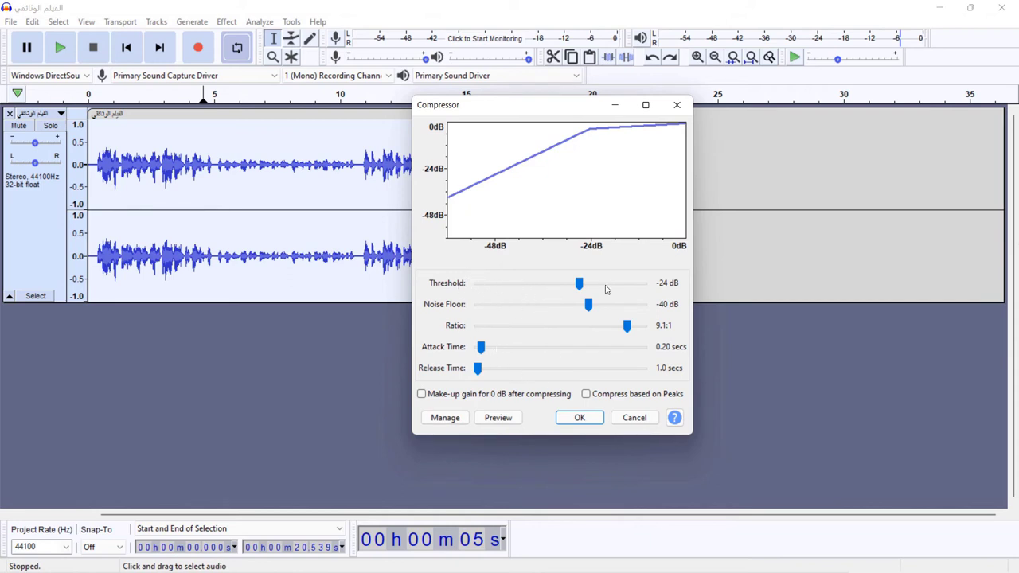
left_click_drag(530, 110, 575, 115)
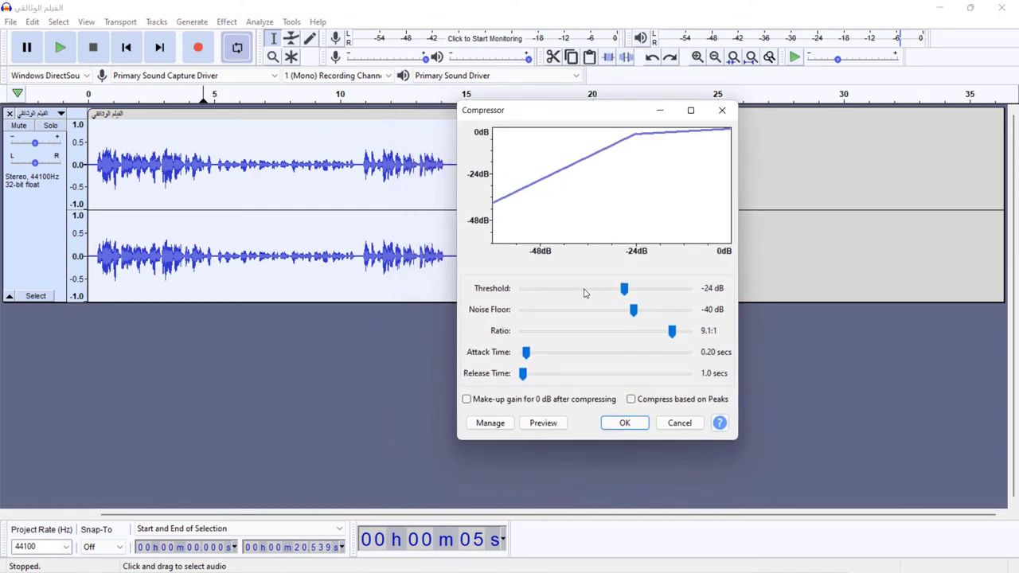
left_click(678, 423)
Step: Play the narration from 0.5 s to compare the playback levels of the loud and quiet passages, pausing at about 5 and 12 s
left_click(101, 152)
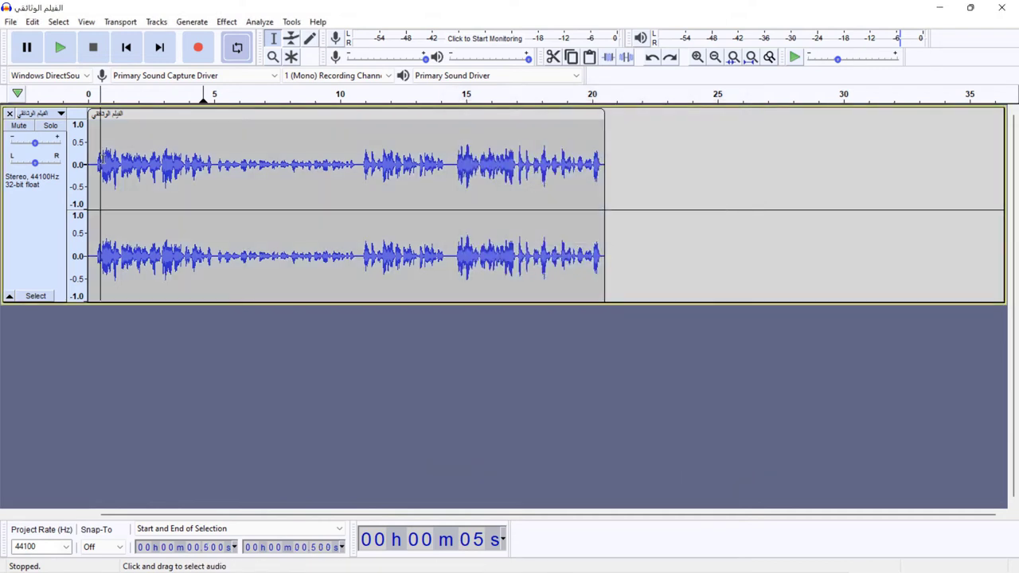
left_click(60, 48)
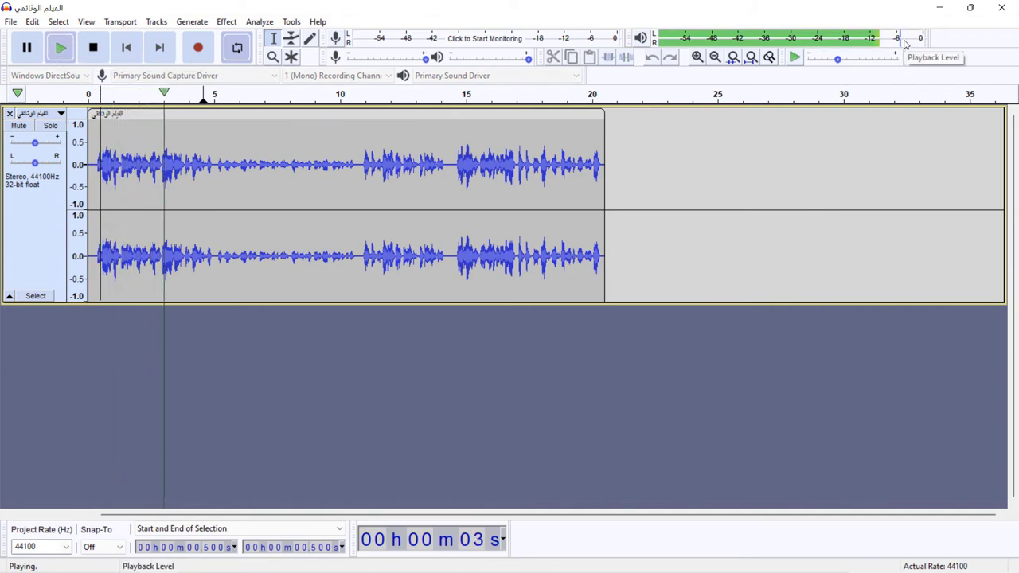
left_click(35, 47)
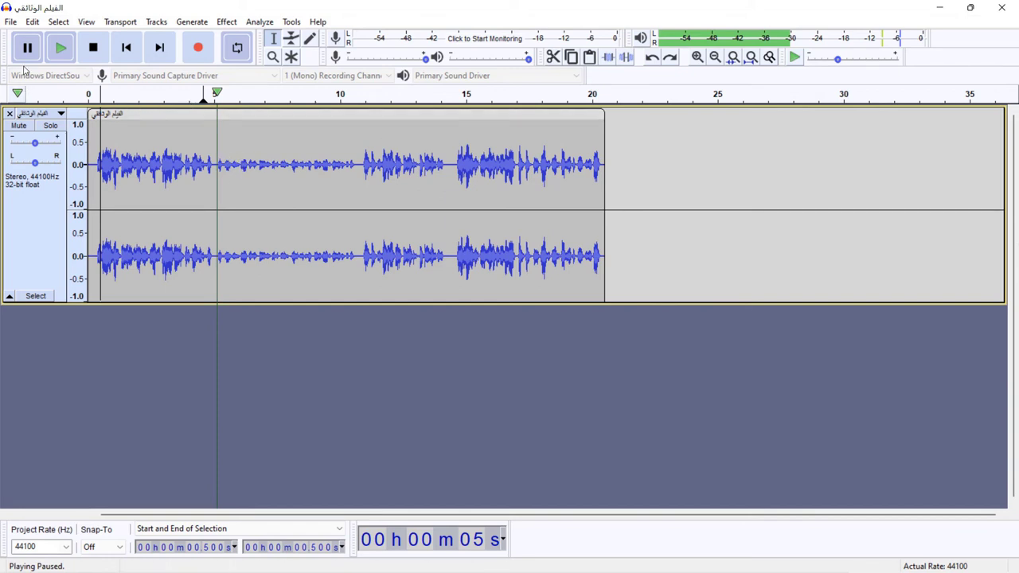
left_click(61, 47)
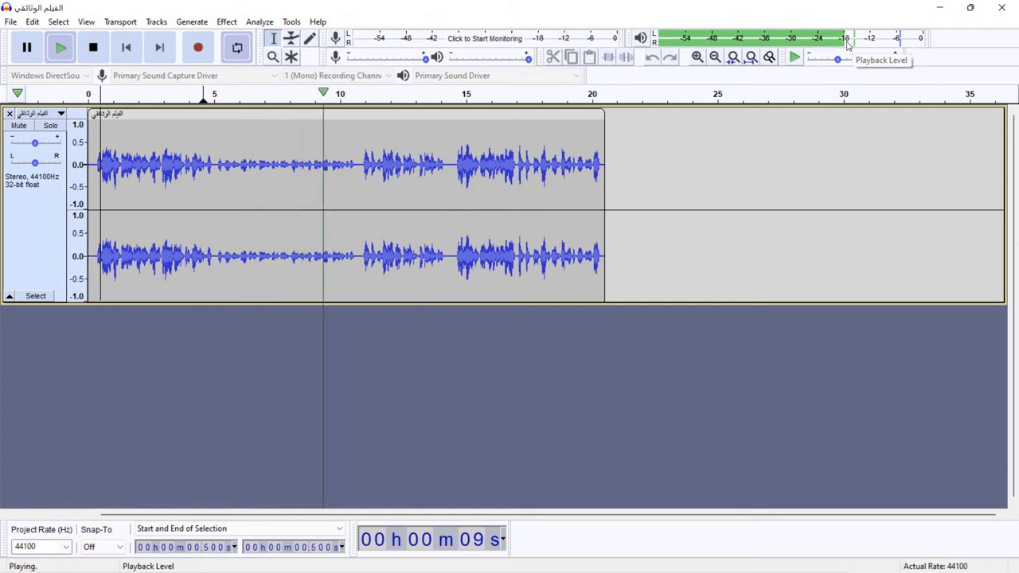
left_click(26, 47)
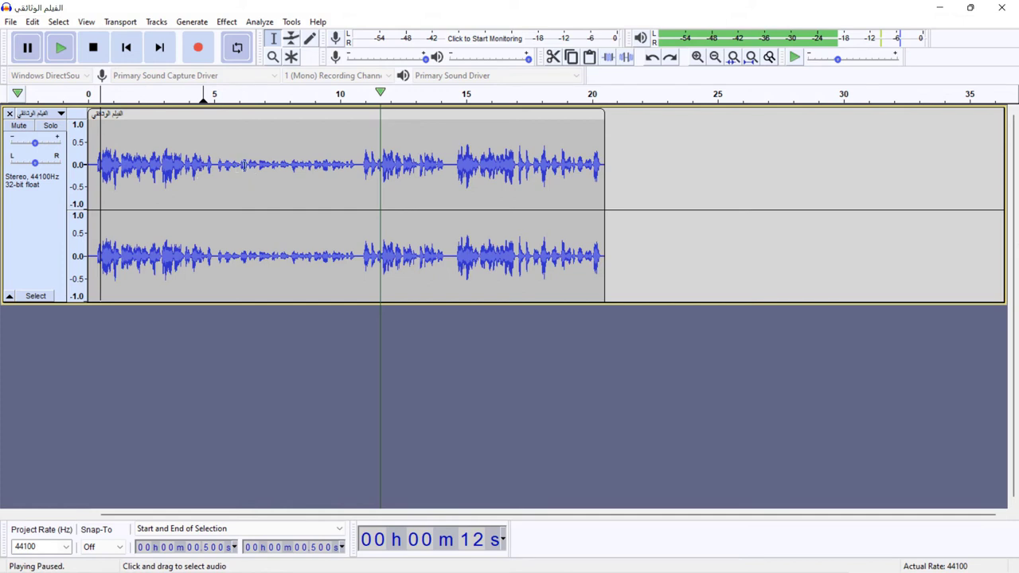
left_click_drag(216, 165, 244, 165)
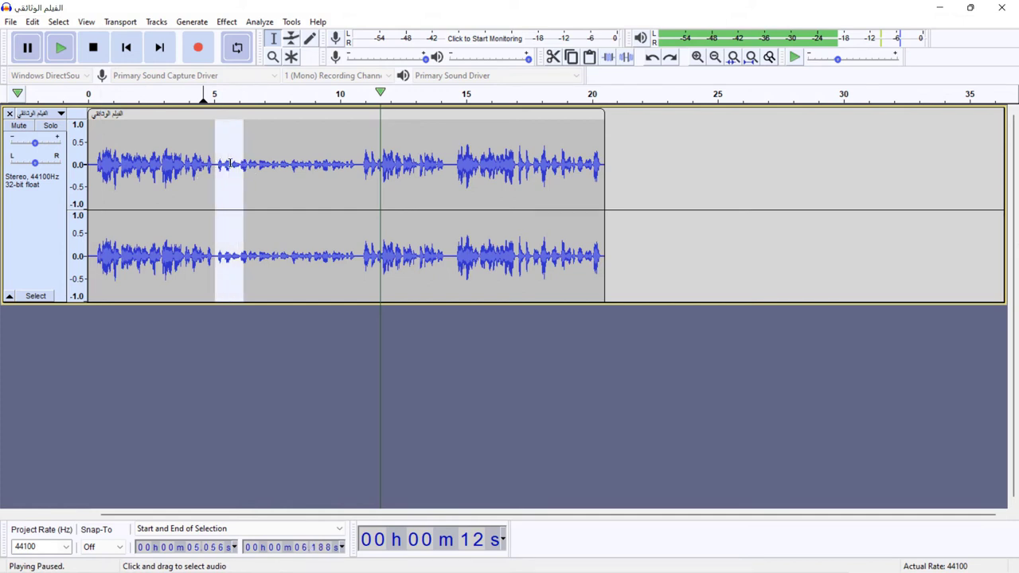
left_click(230, 165)
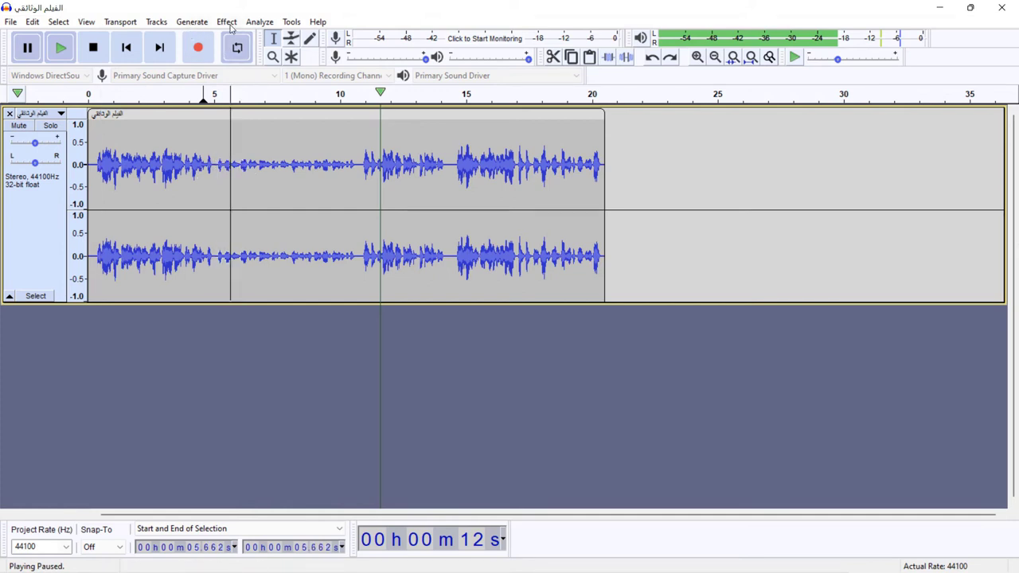
left_click(225, 23)
left_click(224, 23)
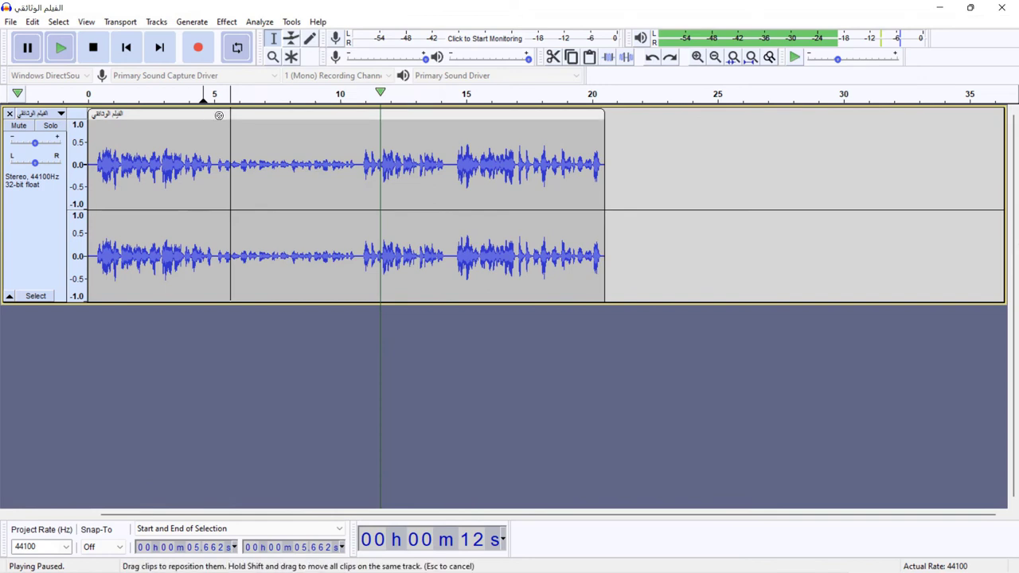
key("period")
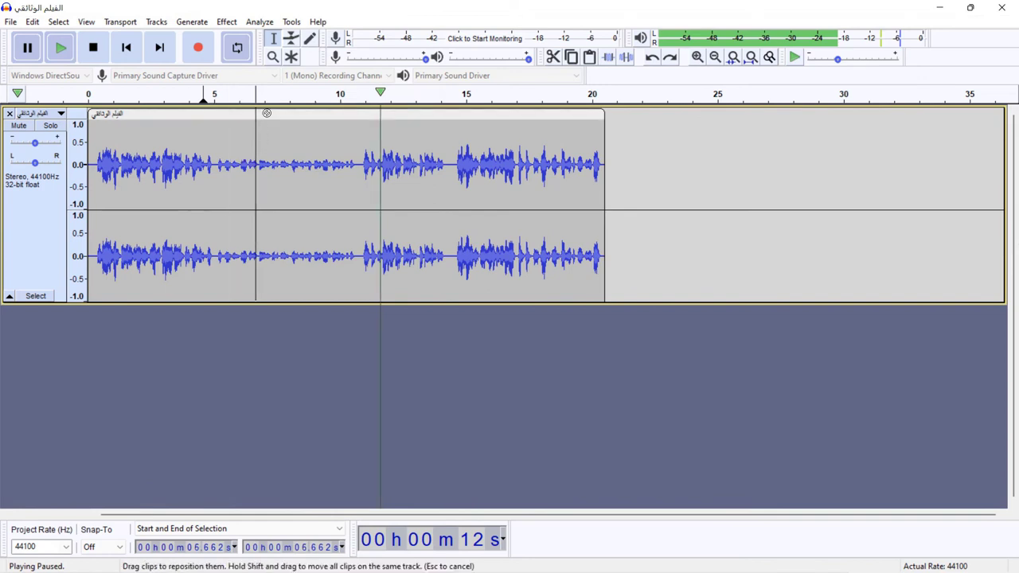
Step: Open the Compressor effect for the whole narration clip and set its threshold to -25 dB
left_click(161, 136)
key("ctrl+shift+a")
left_click(226, 22)
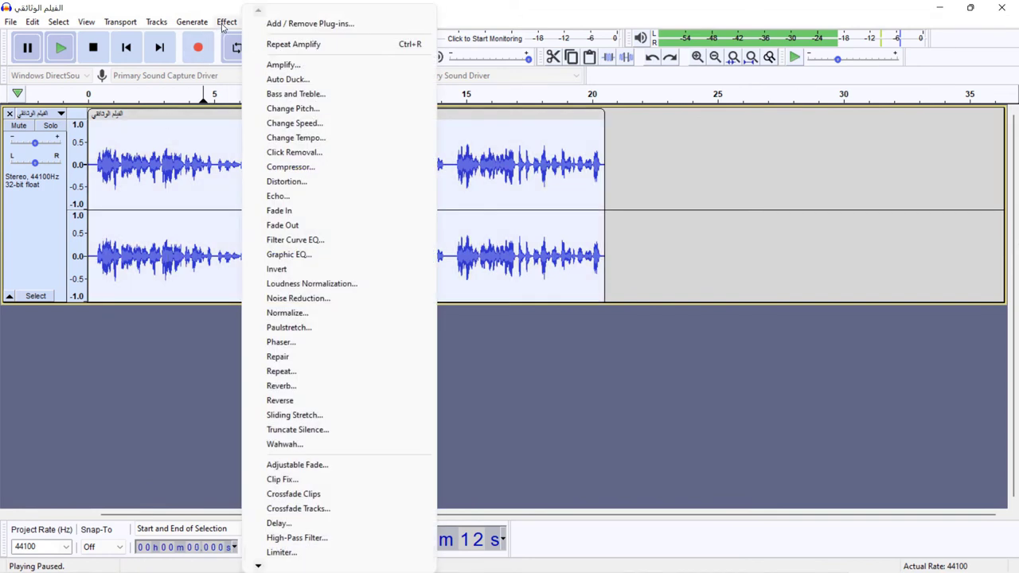
left_click(291, 166)
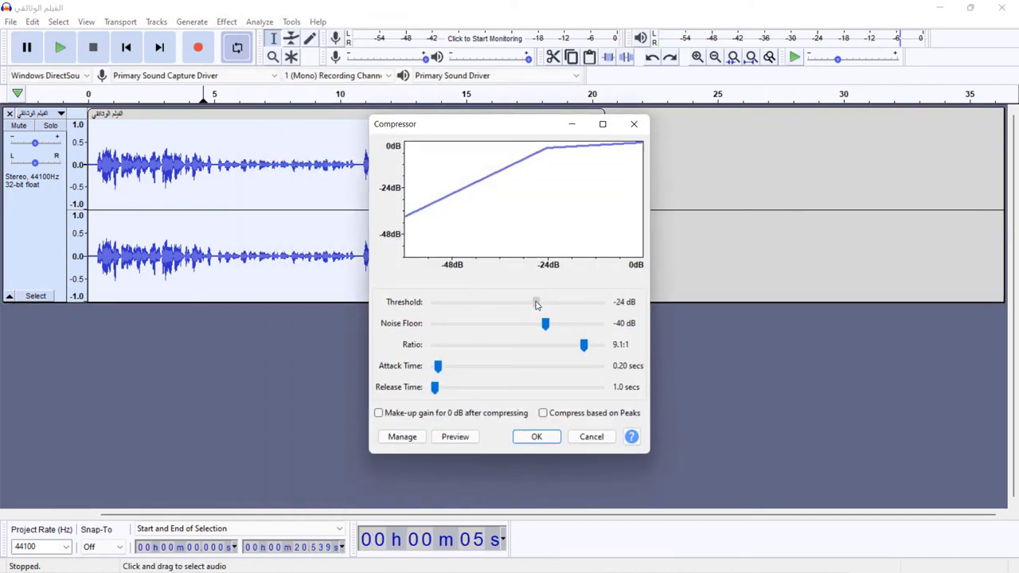
left_click_drag(536, 305, 533, 305)
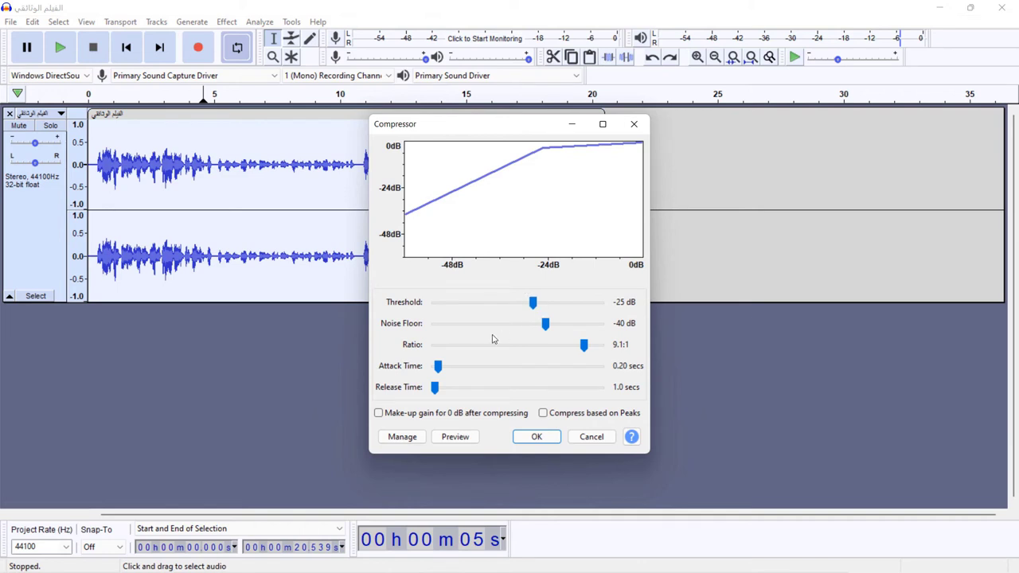
left_click(532, 303)
Step: Set the compression ratio to 9.6:1 and apply the compressor to the whole clip
left_click(582, 345)
left_click_drag(583, 347, 586, 353)
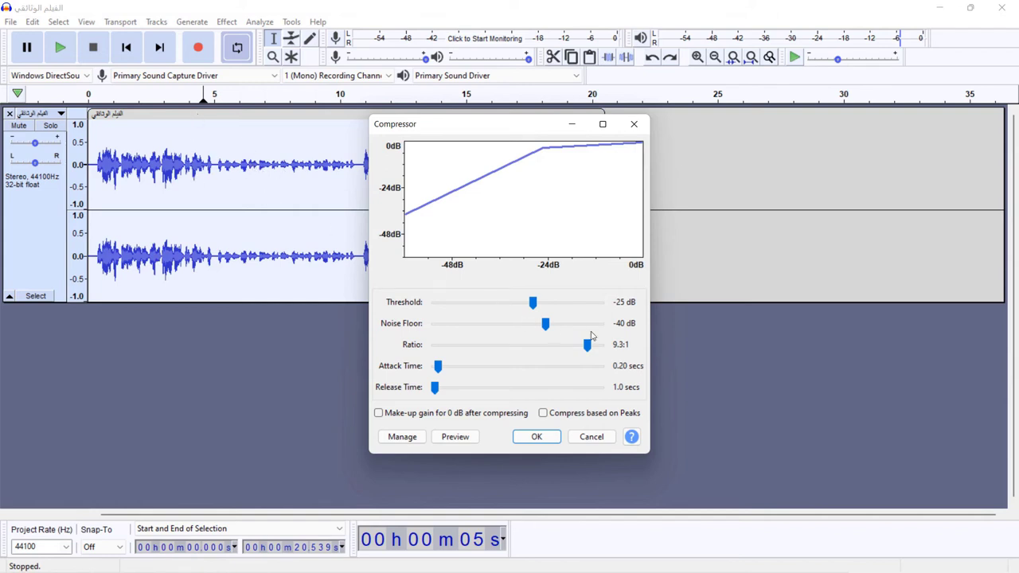
left_click_drag(589, 348, 598, 349)
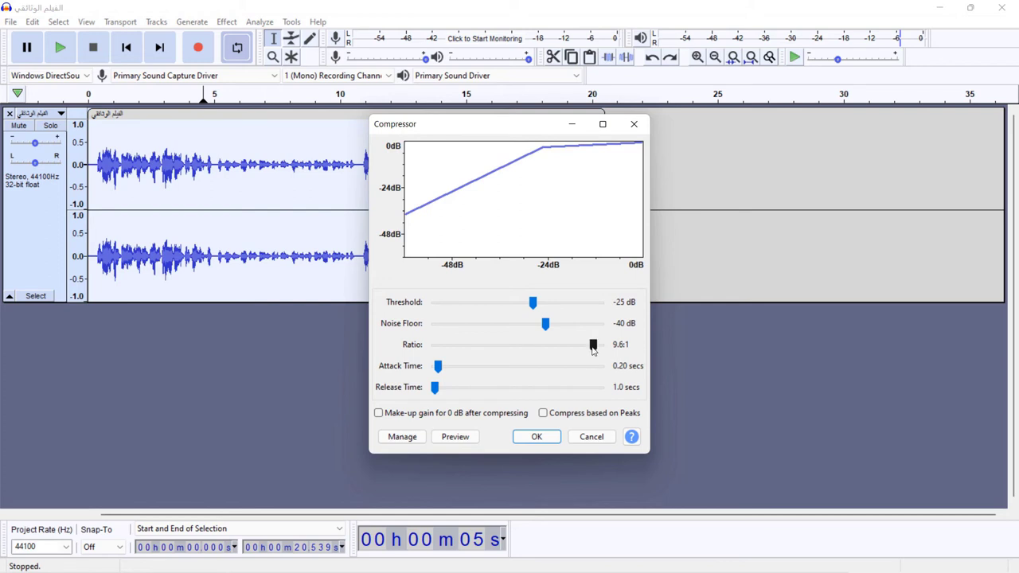
left_click_drag(519, 125, 528, 133)
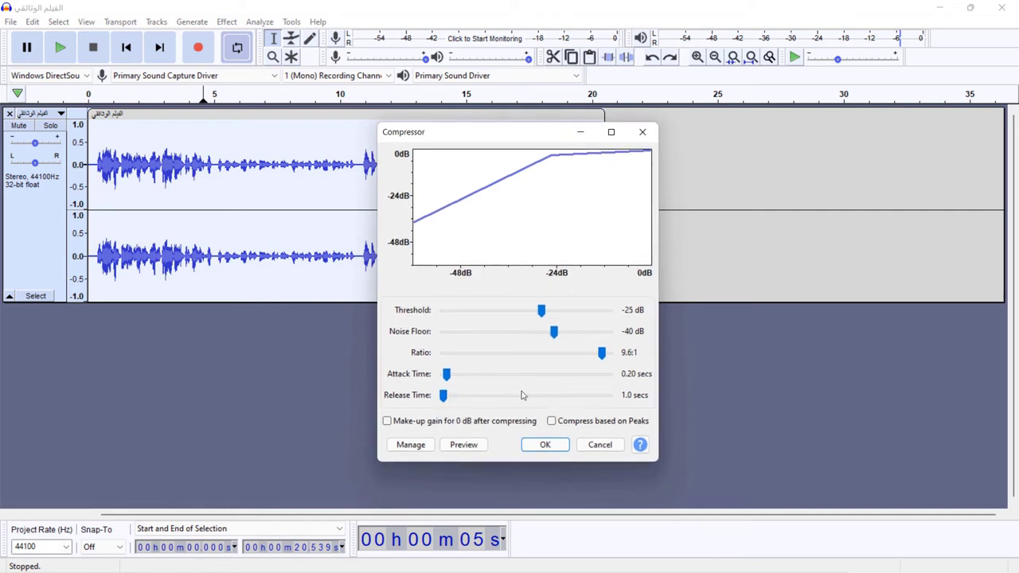
left_click(544, 444)
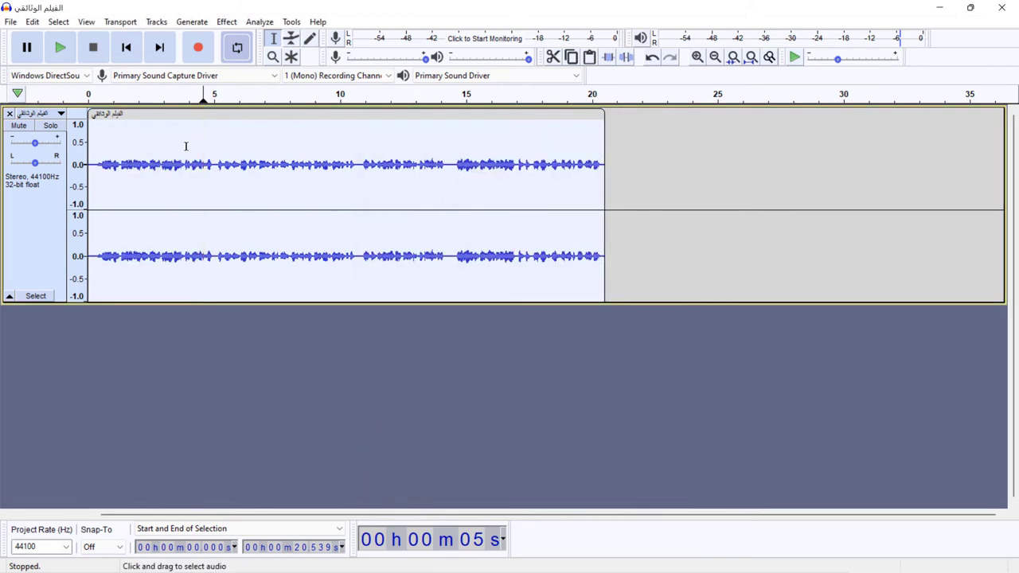
Step: Amplify the whole compressed narration clip to a new peak amplitude of -3.0 dB
key("space")
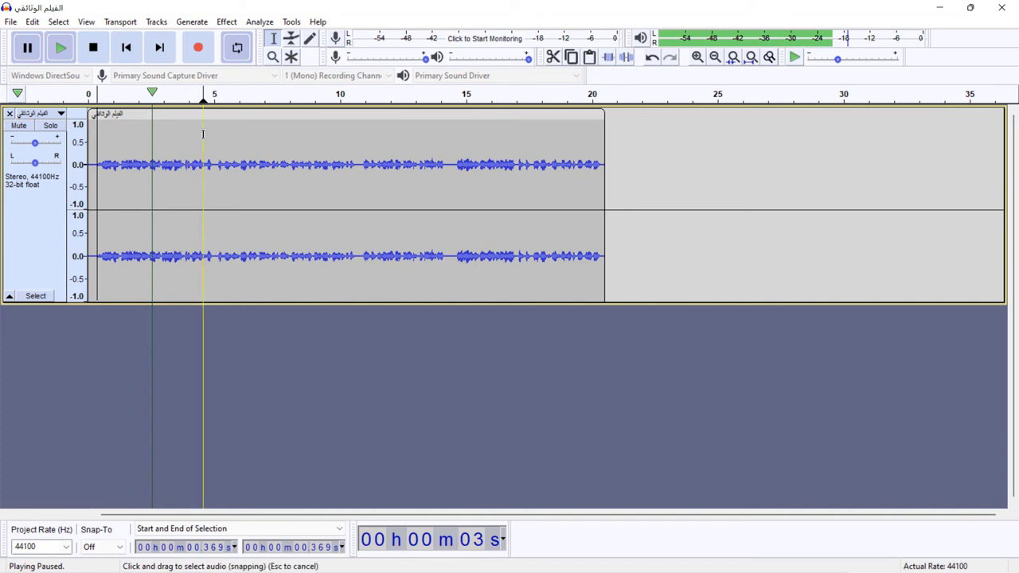
double_click(220, 162)
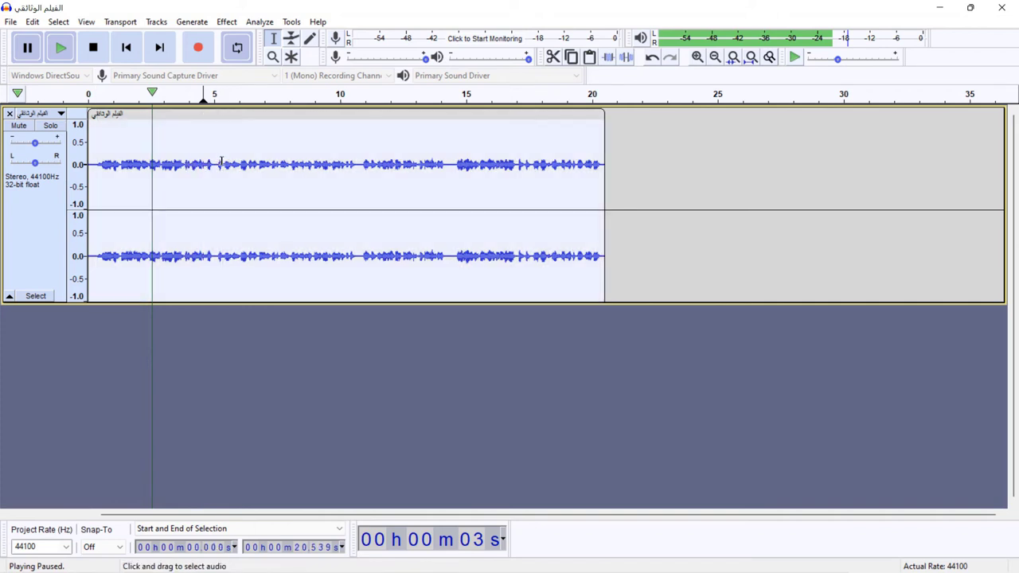
left_click(228, 22)
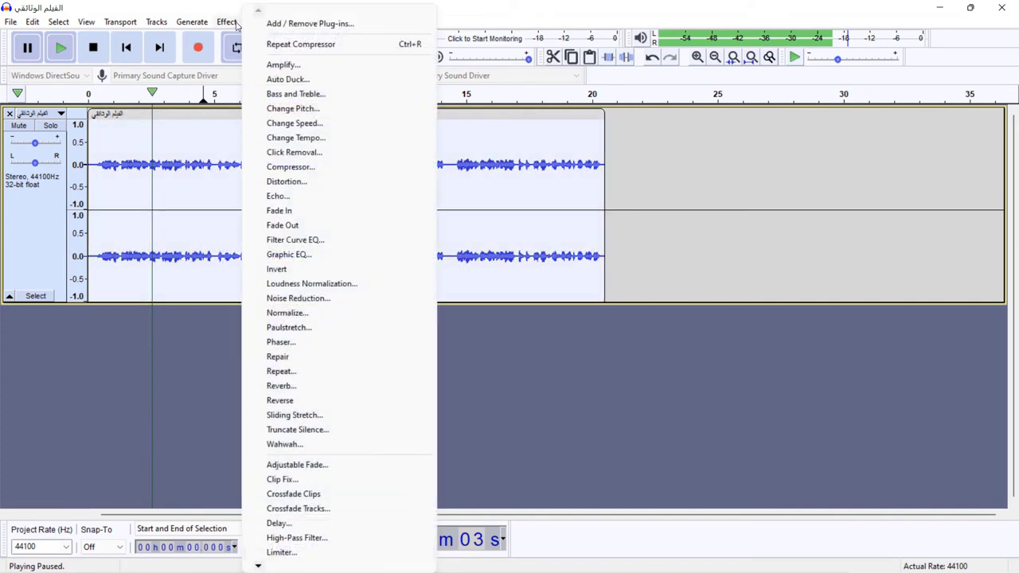
left_click(283, 65)
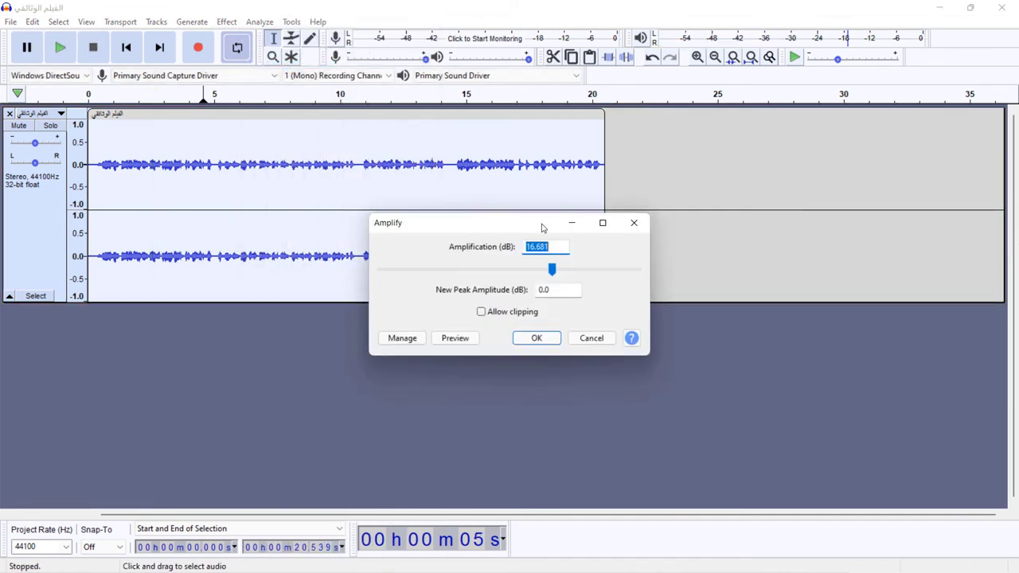
left_click_drag(542, 228, 551, 202)
key("Tab")
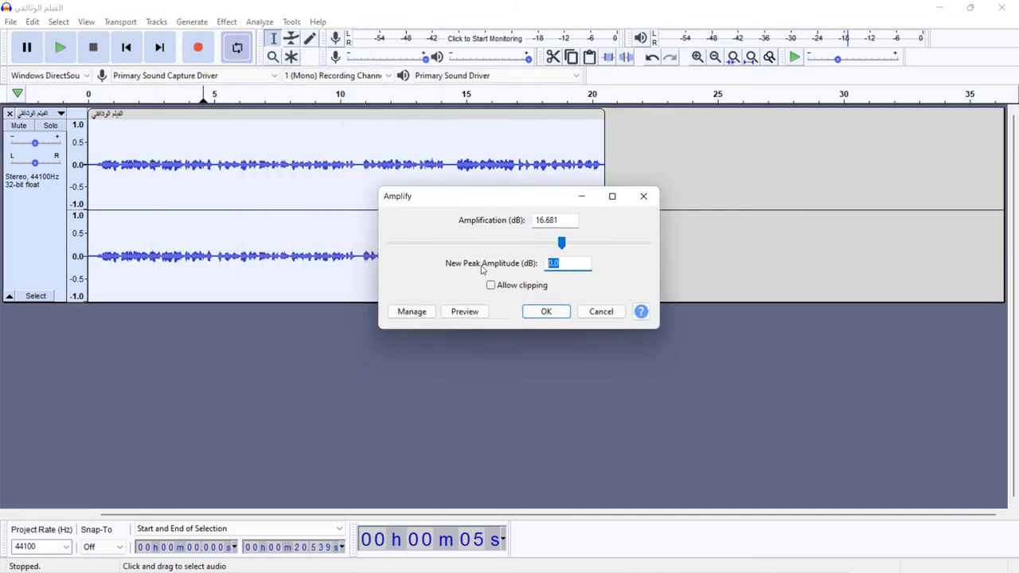
type("-3.0")
key("Return")
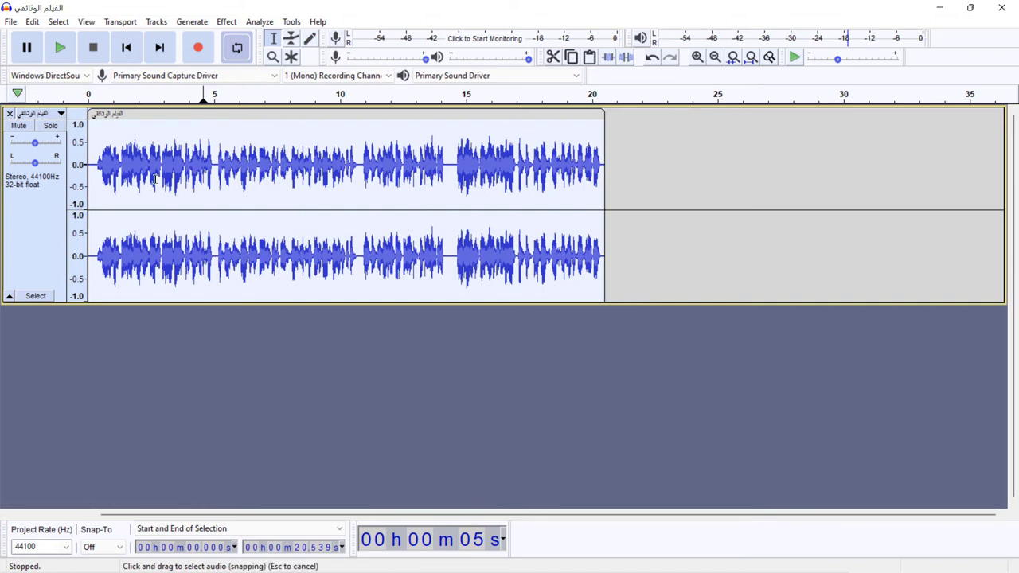
Step: Play the amplified narration from about 3.8 s and pause it at about 7 s to check the evened-out volume
left_click(184, 195)
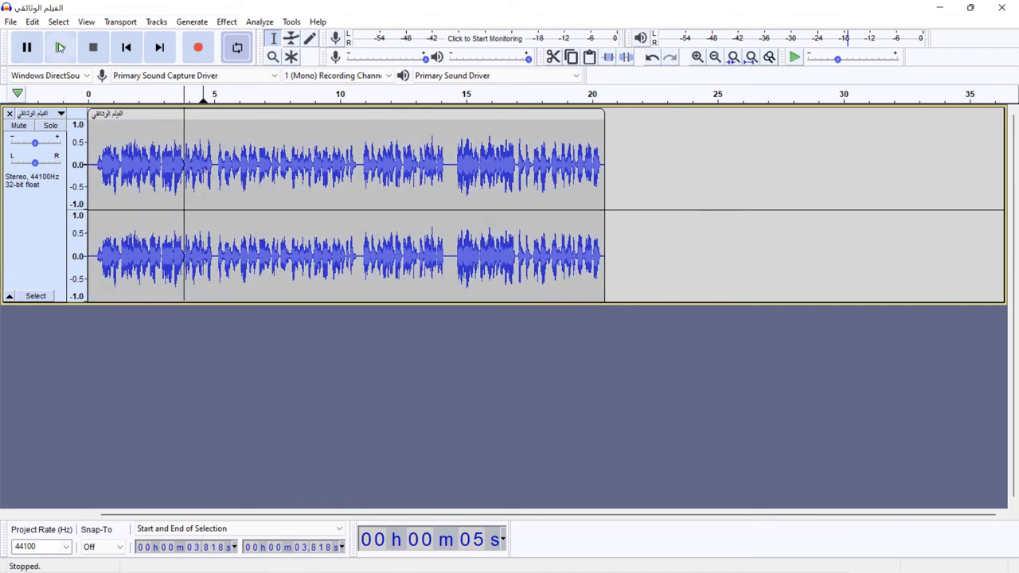
left_click(60, 48)
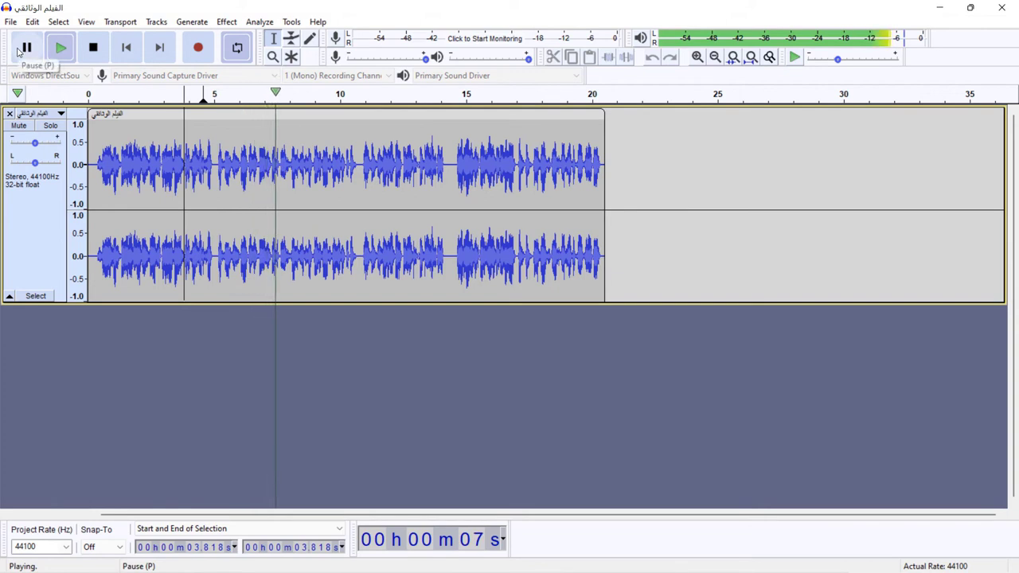
left_click(24, 48)
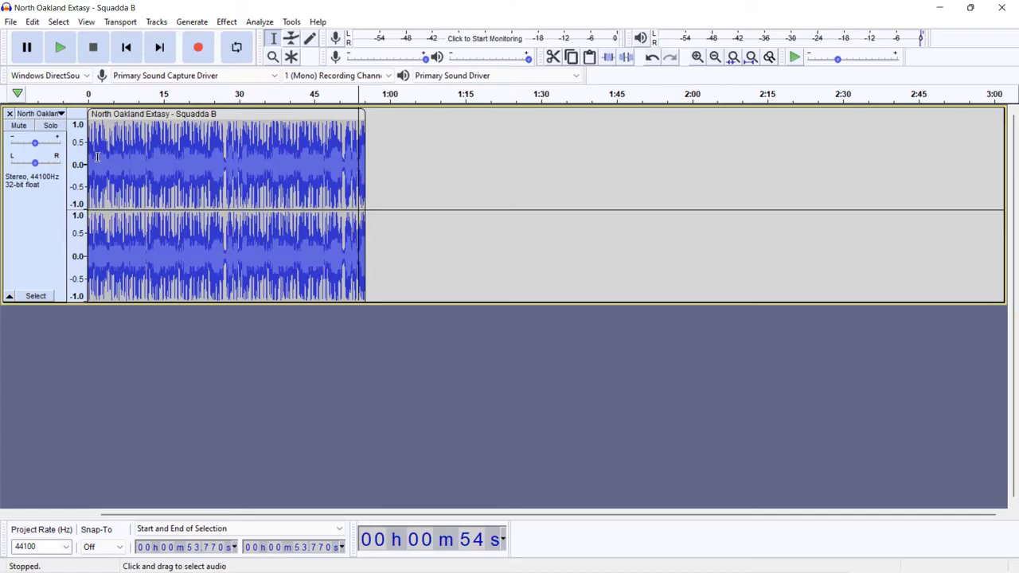
Step: Play the North Oakland Extasy music from its beginning for about 2 s, and its ending from about 53.6 s
left_click_drag(93, 154, 89, 154)
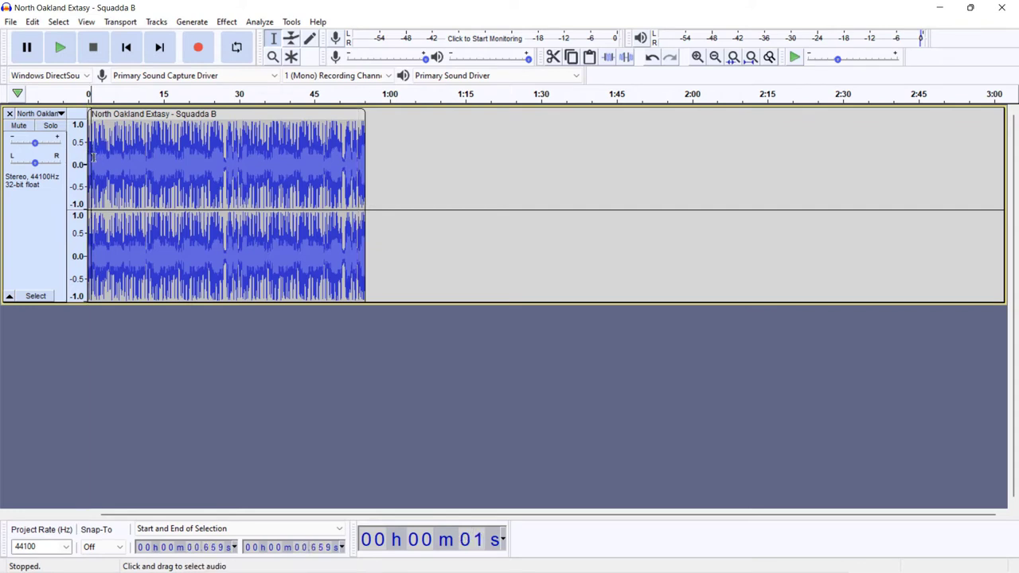
left_click(91, 153)
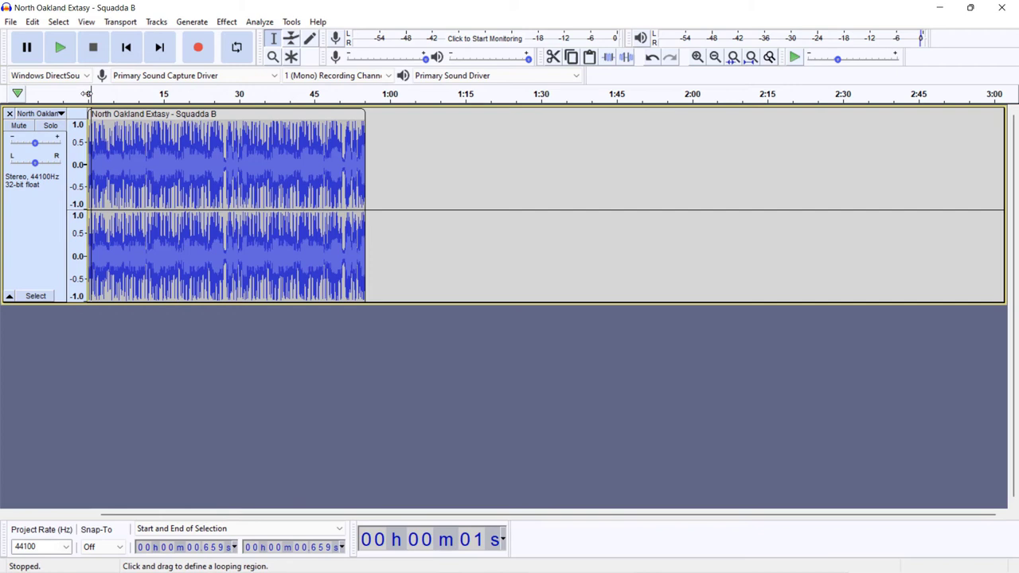
left_click(126, 47)
left_click(60, 48)
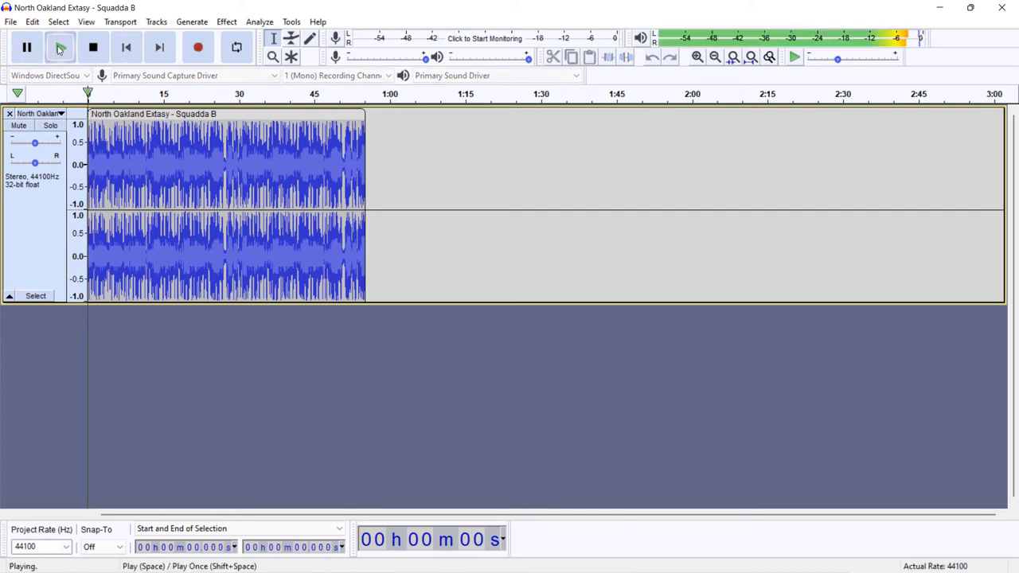
left_click(29, 48)
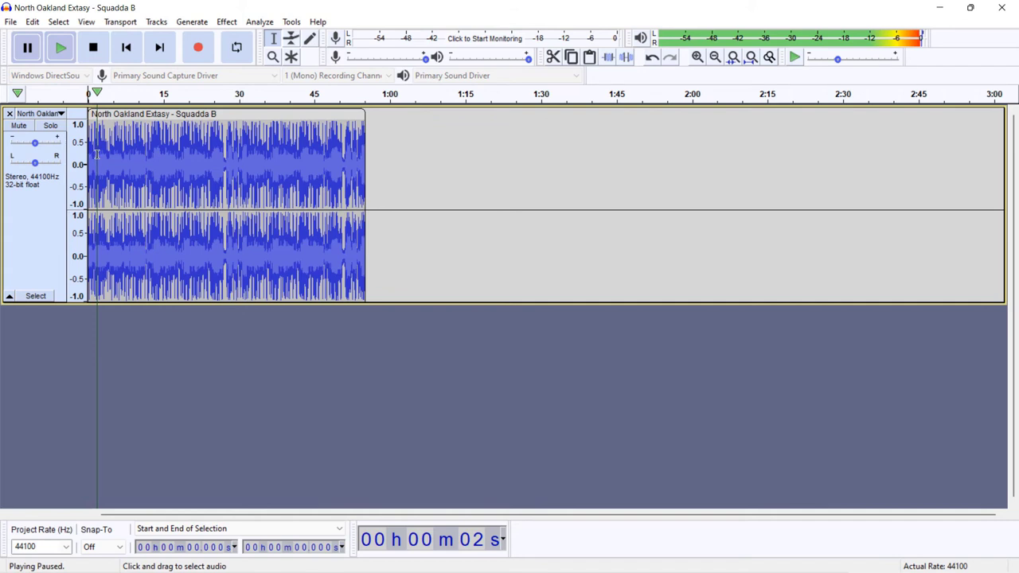
left_click(357, 126)
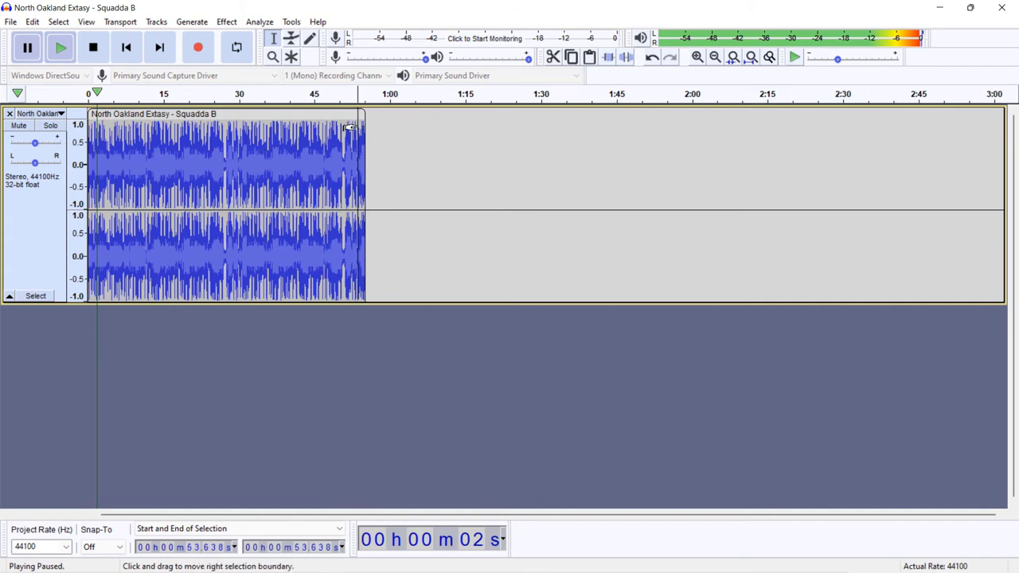
left_click(64, 50)
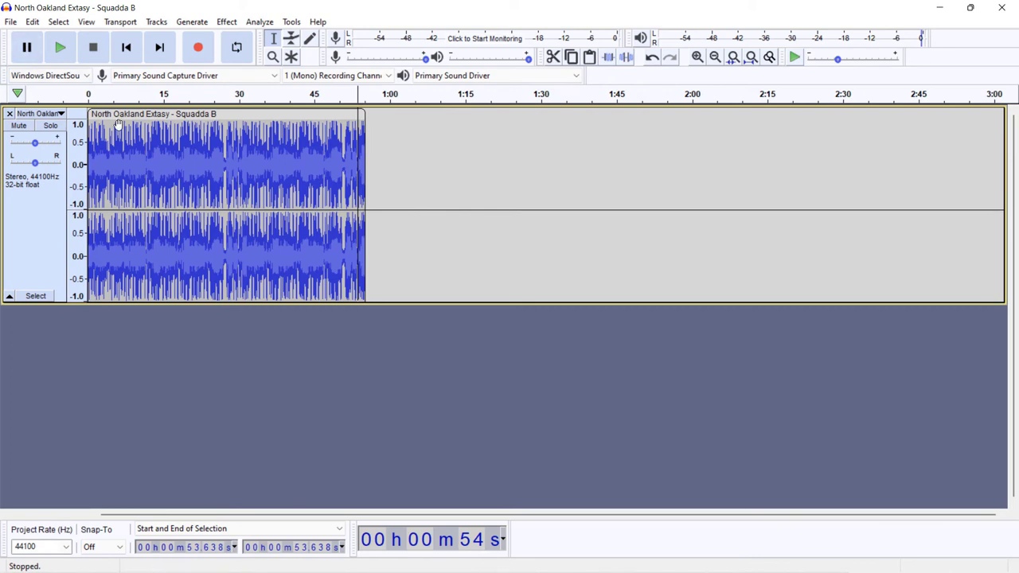
Step: Apply a Fade Out to the end of the music track, from about 51.4 s to past the clip's end
left_click(98, 191)
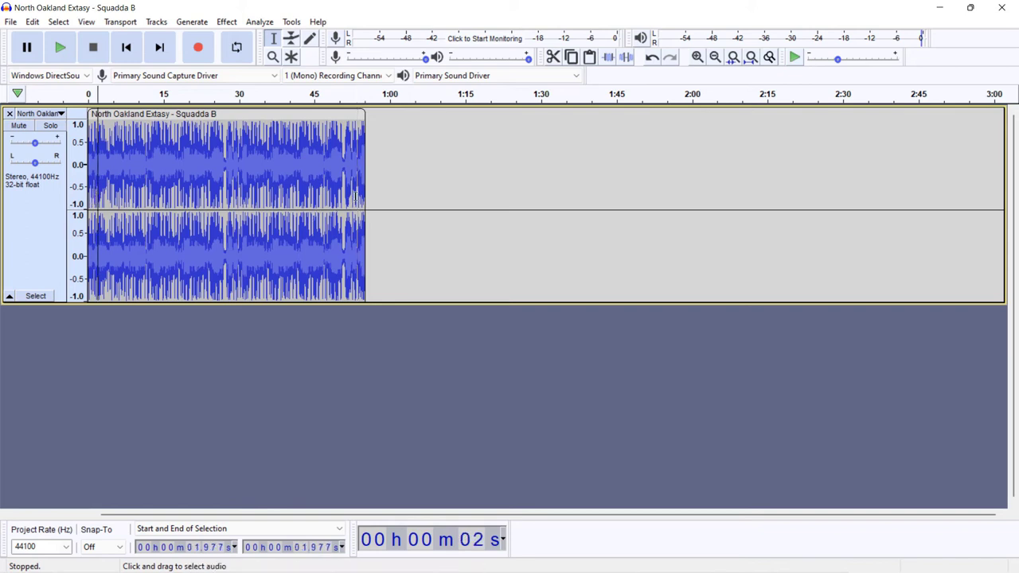
left_click_drag(352, 193, 365, 205)
left_click(343, 209)
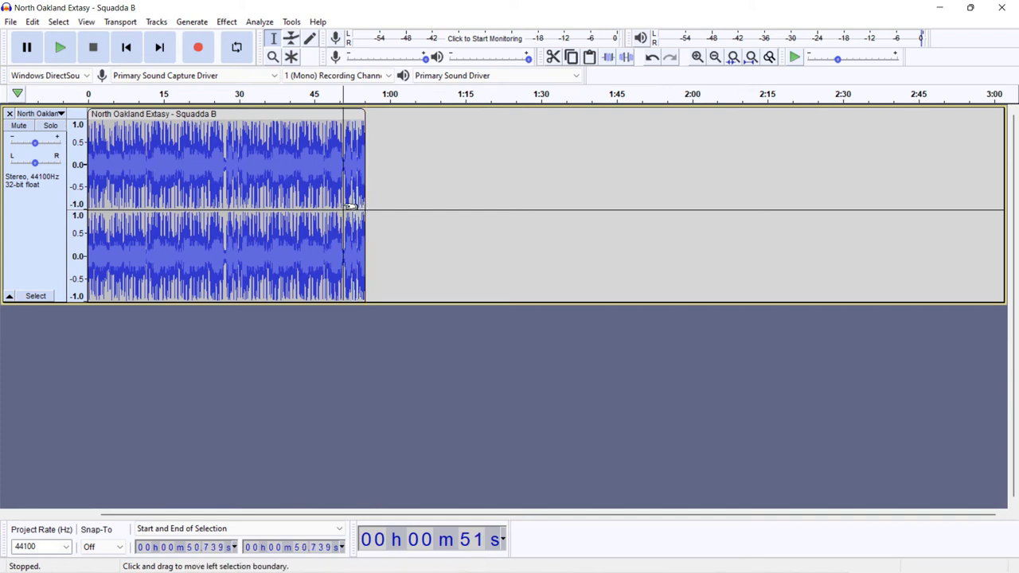
left_click_drag(347, 207, 372, 215)
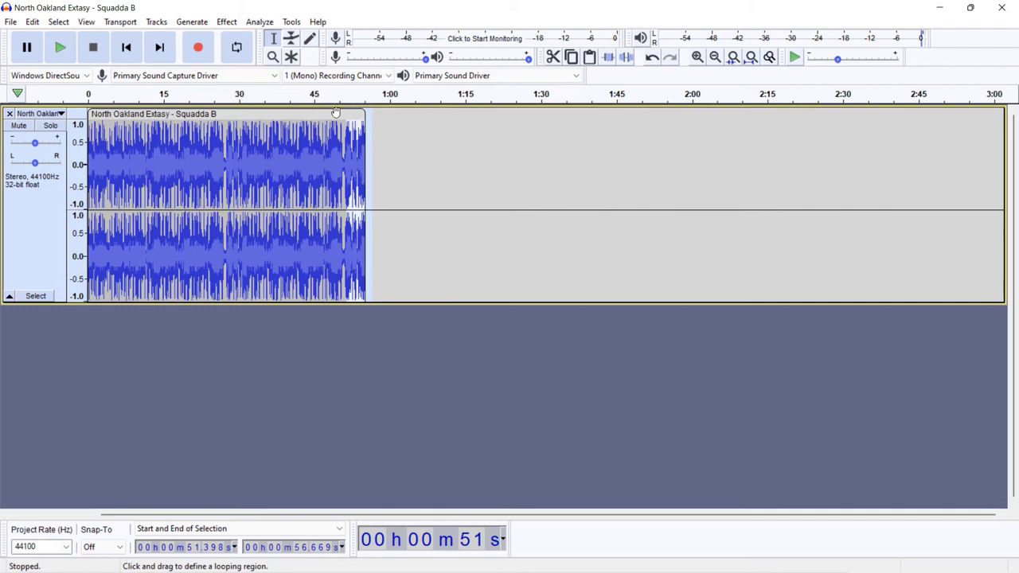
left_click(227, 22)
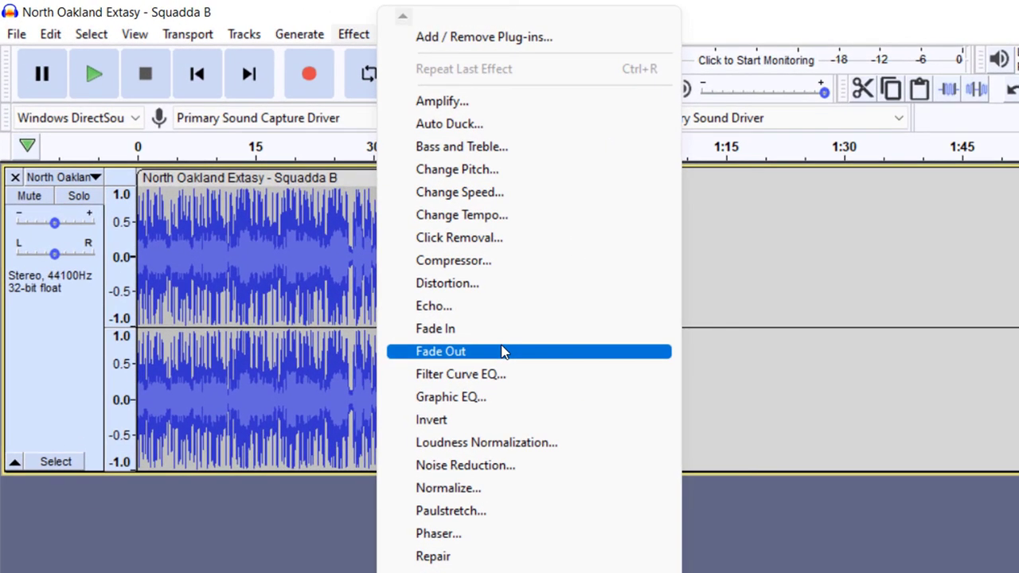
left_click(504, 351)
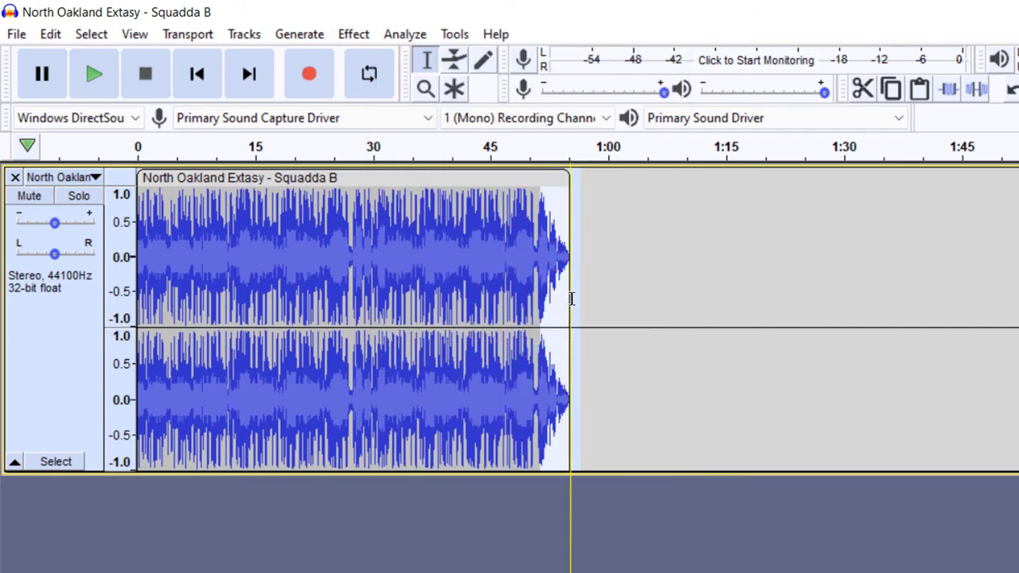
Step: Play the music from about 50 s to hear the fade-out, and return to the track's start
left_click(531, 257)
left_click(92, 74)
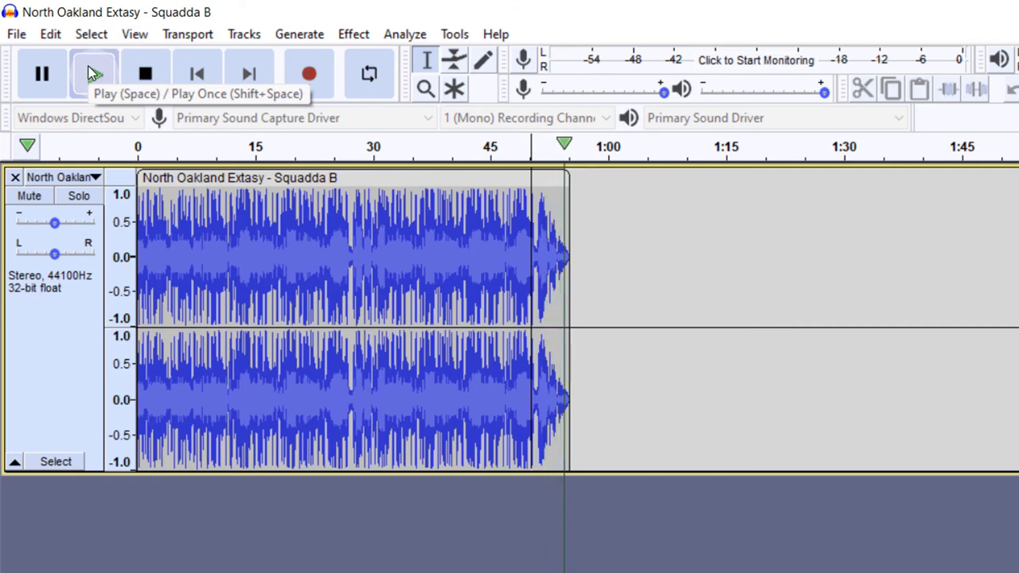
left_click(198, 81)
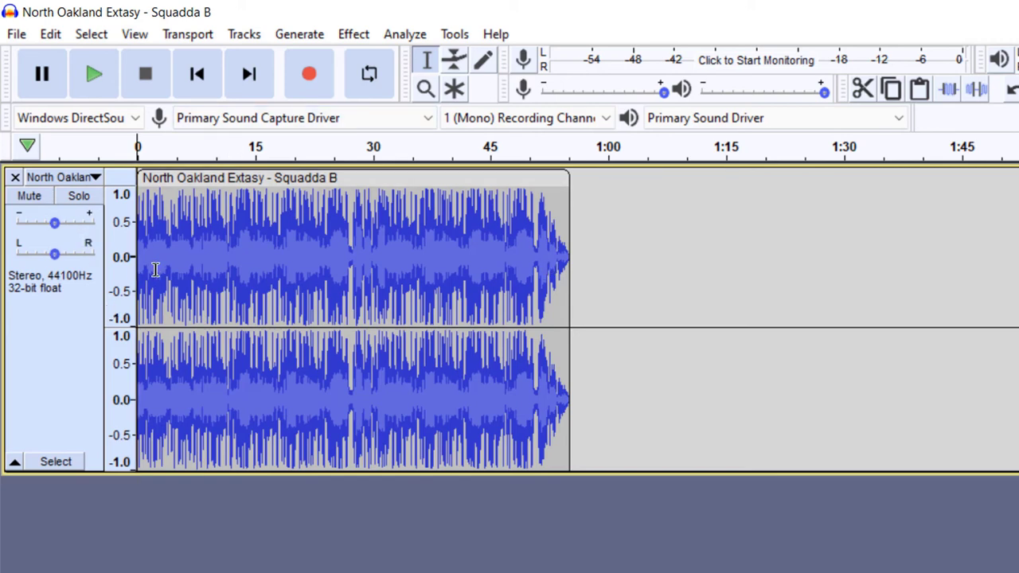
Step: Apply a Fade In to about the first 2 s of the music track and play the faded part
mouse_move(155, 270)
left_mouse_down()
mouse_move(129, 273)
mouse_move(144, 271)
left_mouse_up()
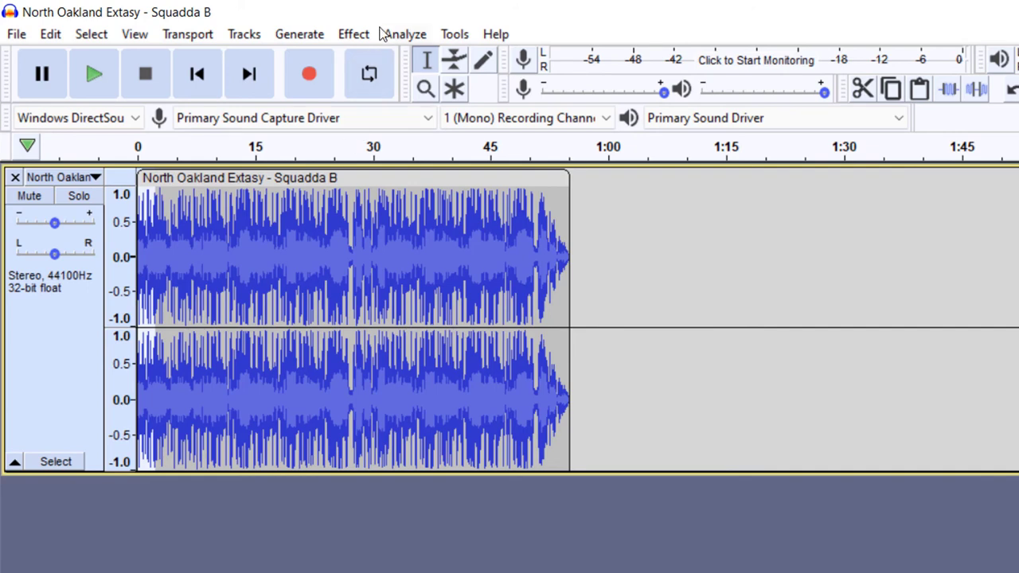
left_click(350, 41)
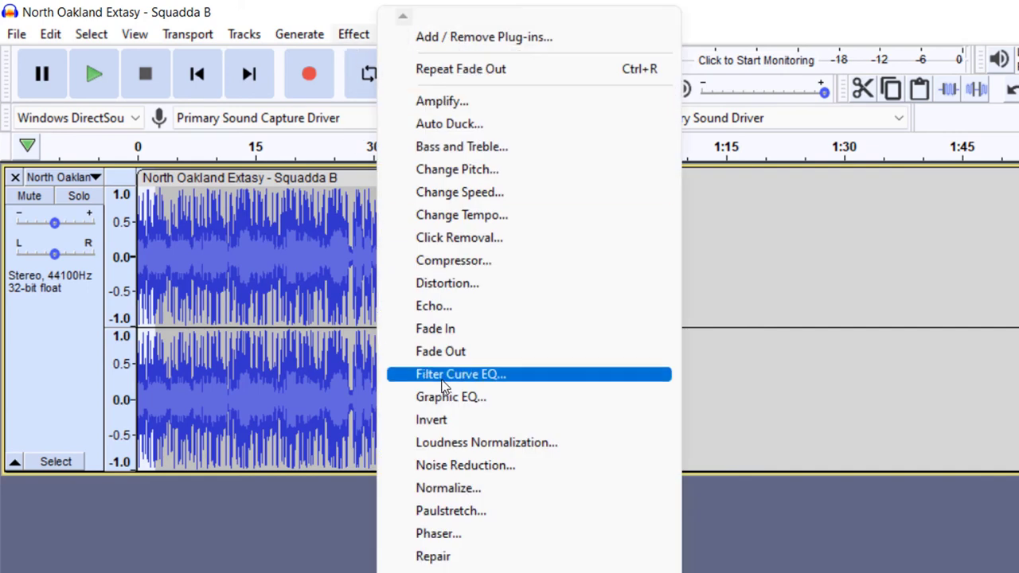
left_click(494, 332)
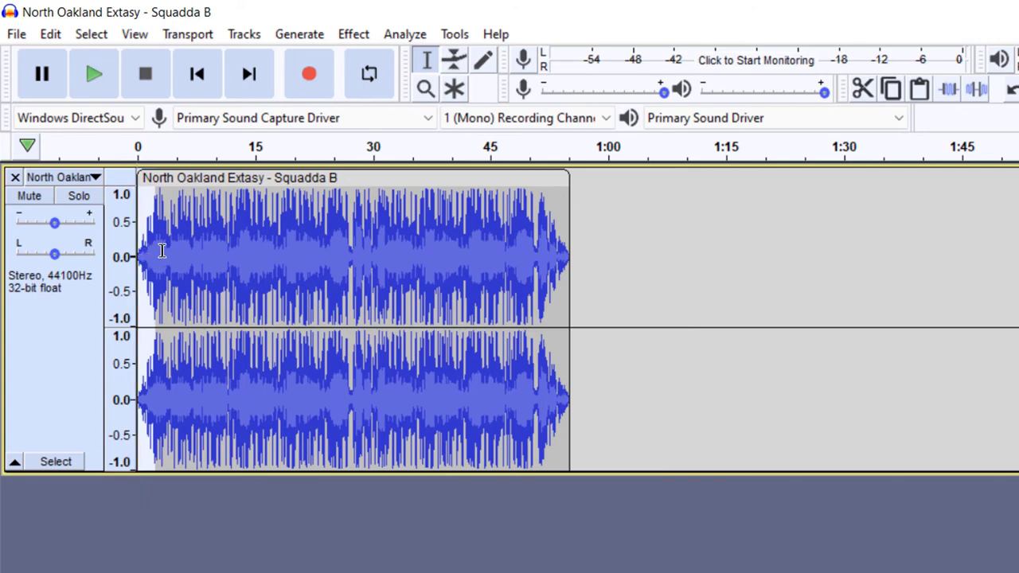
left_click(96, 73)
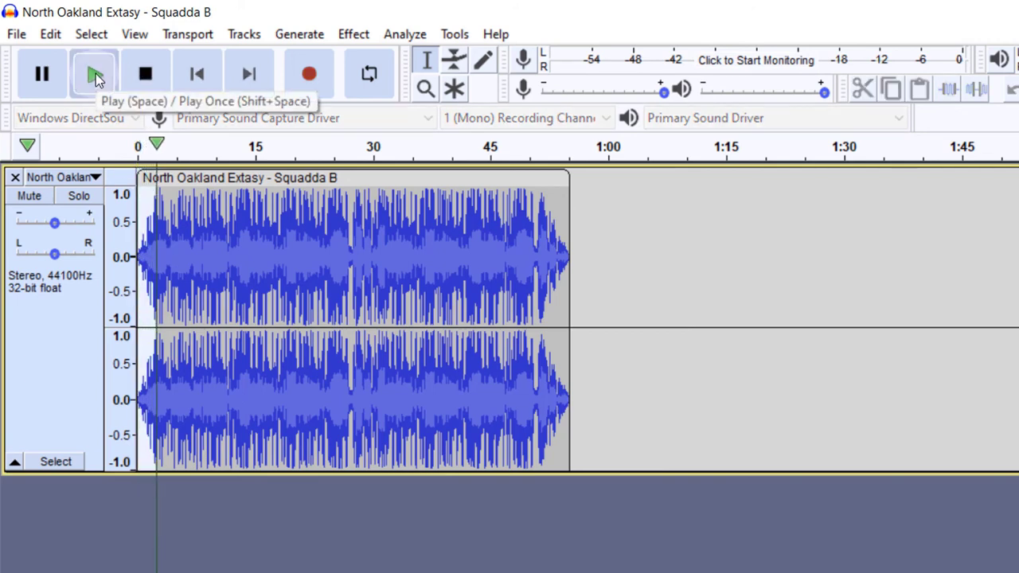
left_click(96, 73)
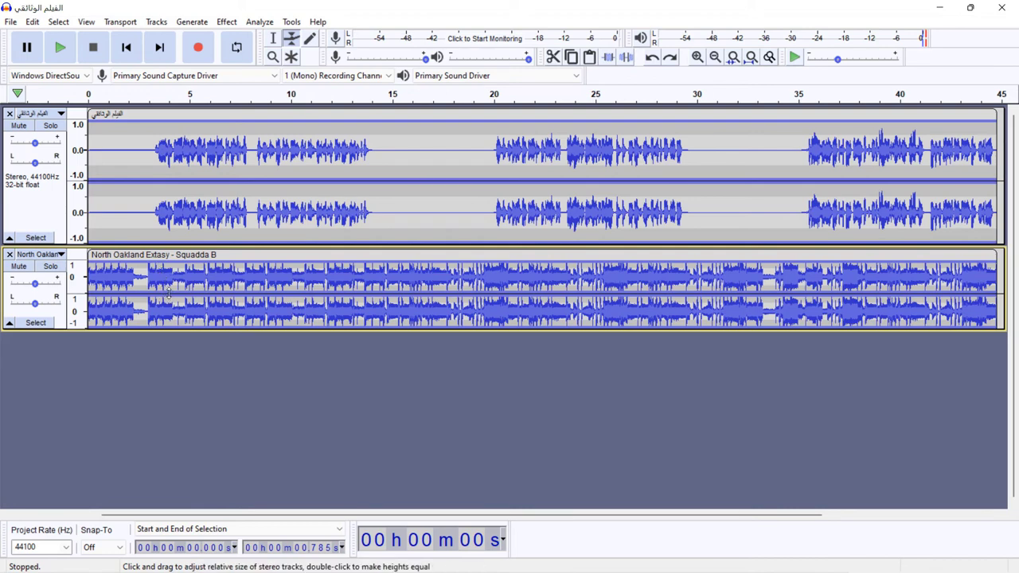
Step: Play the narration and background music together from the beginning, pausing at about 1 and 3 s
left_click_drag(169, 294, 169, 294)
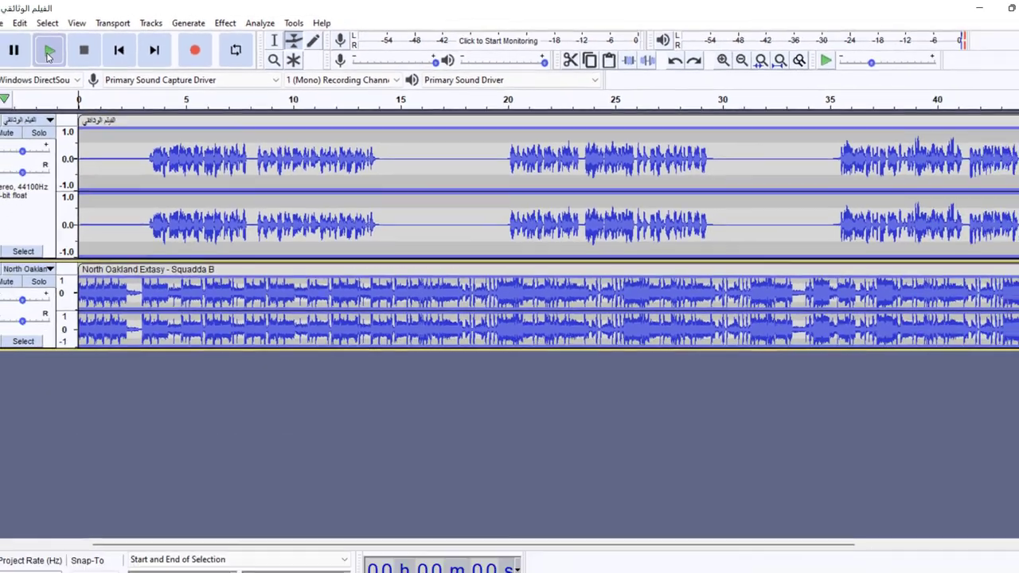
left_click(60, 49)
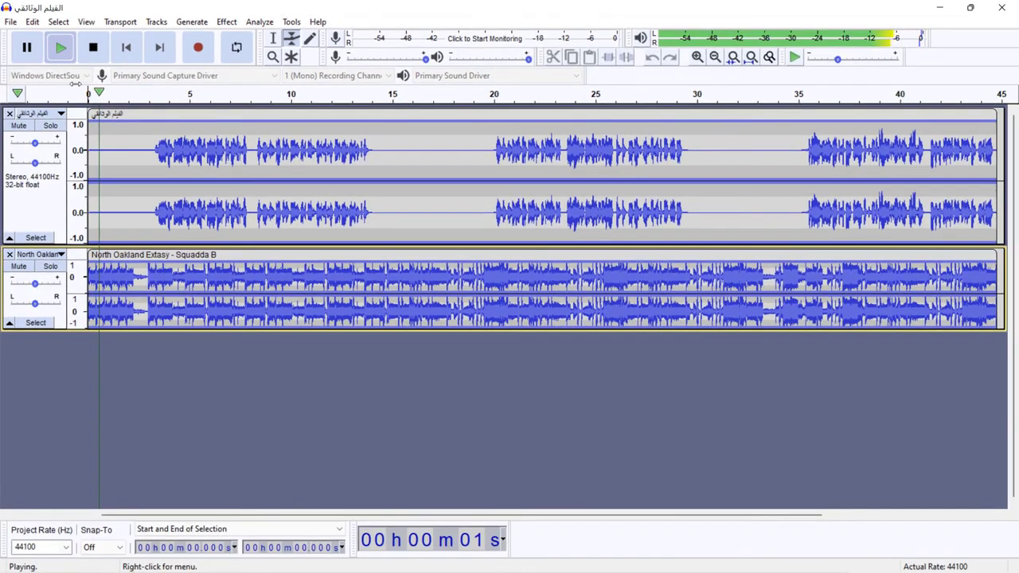
left_click(26, 47)
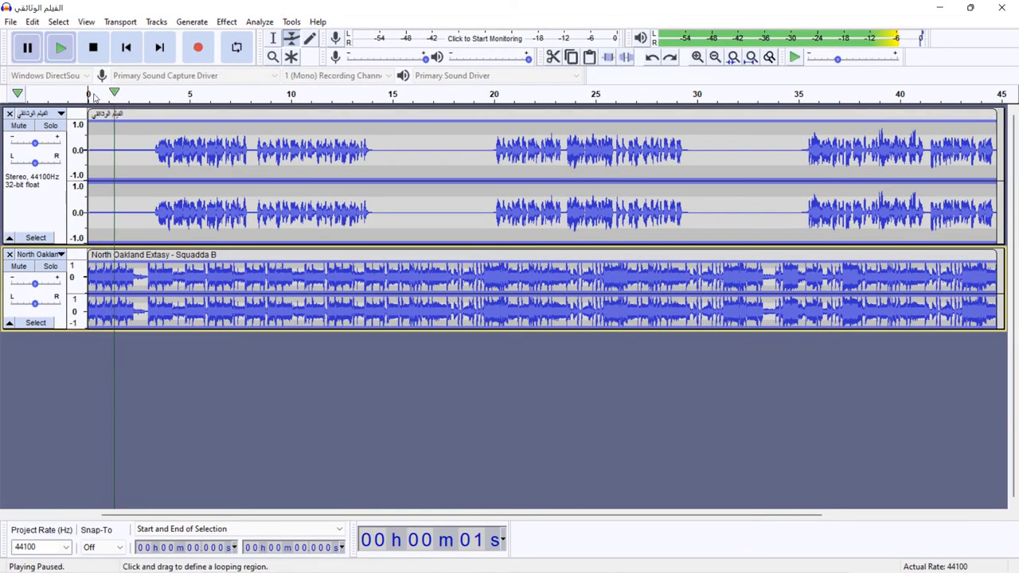
left_click(93, 97)
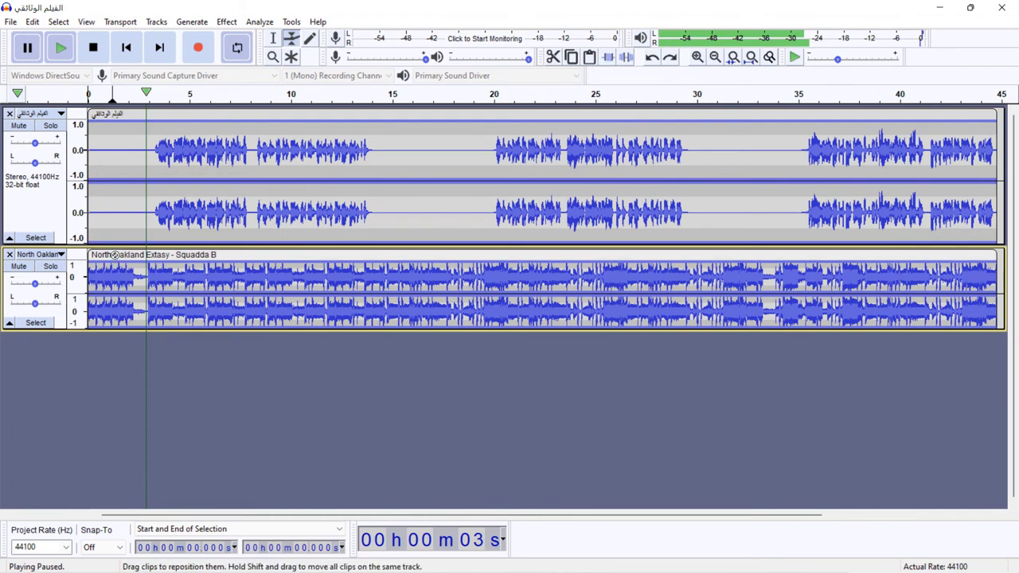
Step: Apply a Fade In to about the first 0.7 s of the background music track
left_click(36, 323)
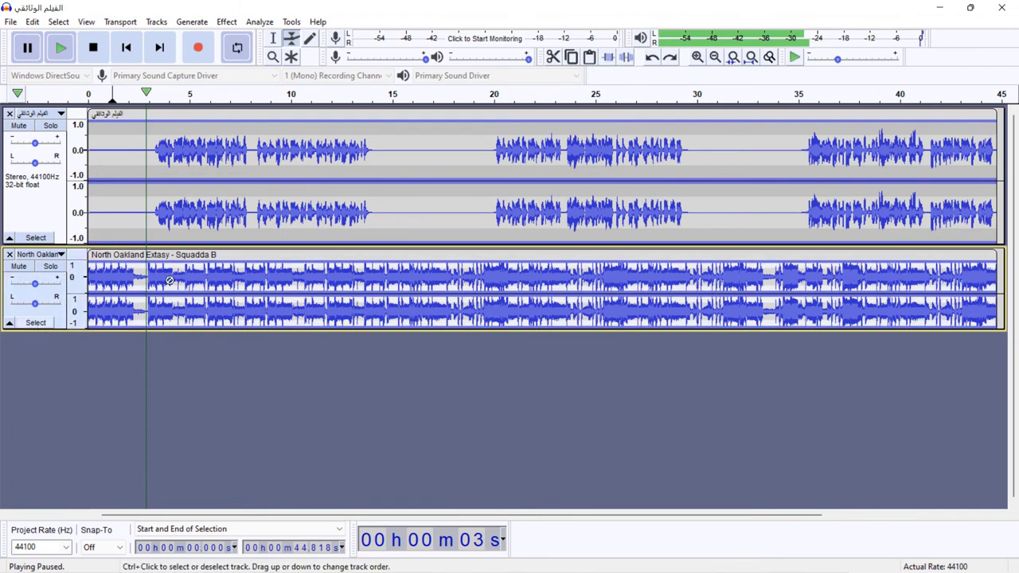
left_click(271, 40)
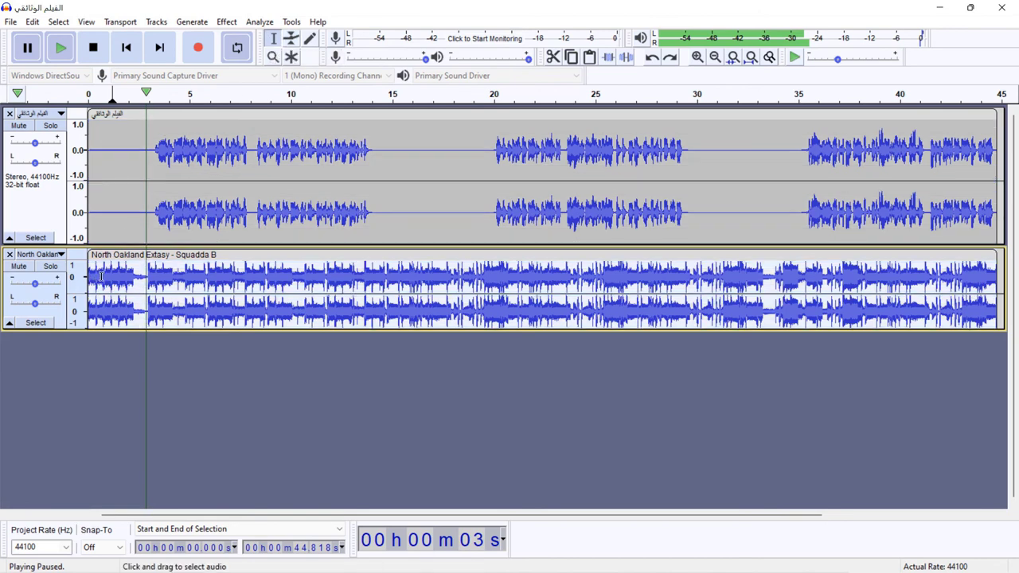
left_click_drag(102, 277, 85, 277)
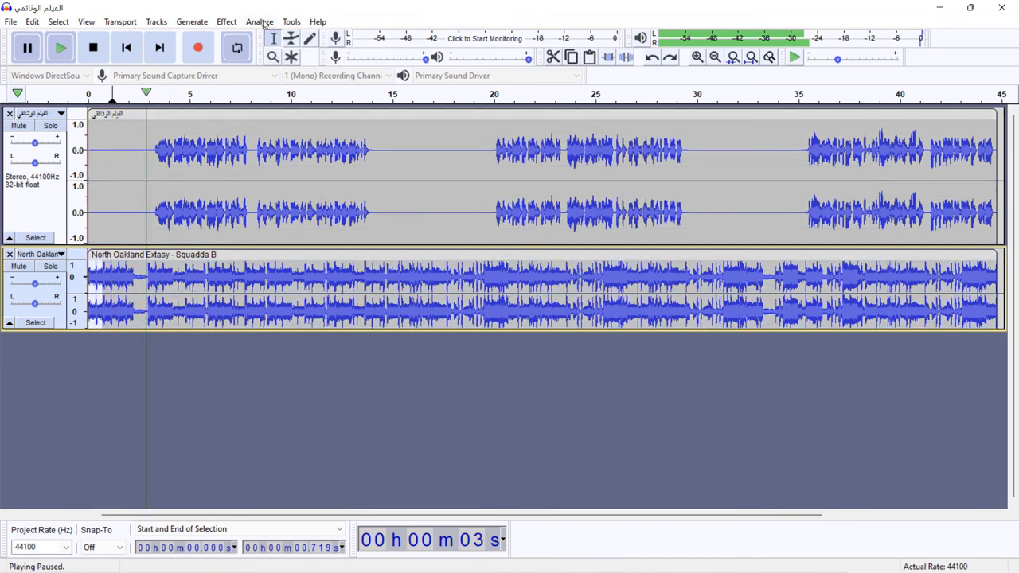
left_click(229, 24)
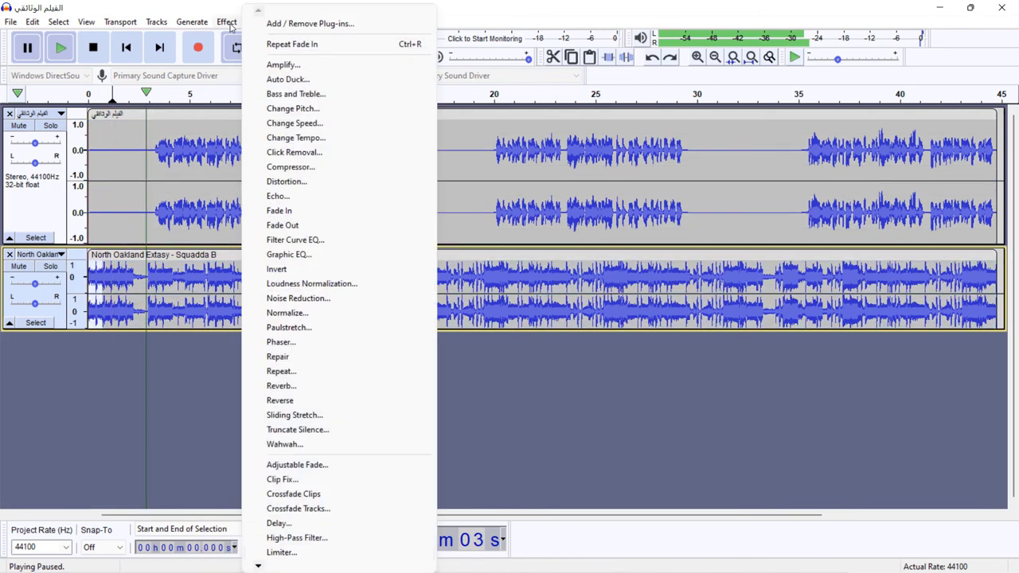
left_click(311, 212)
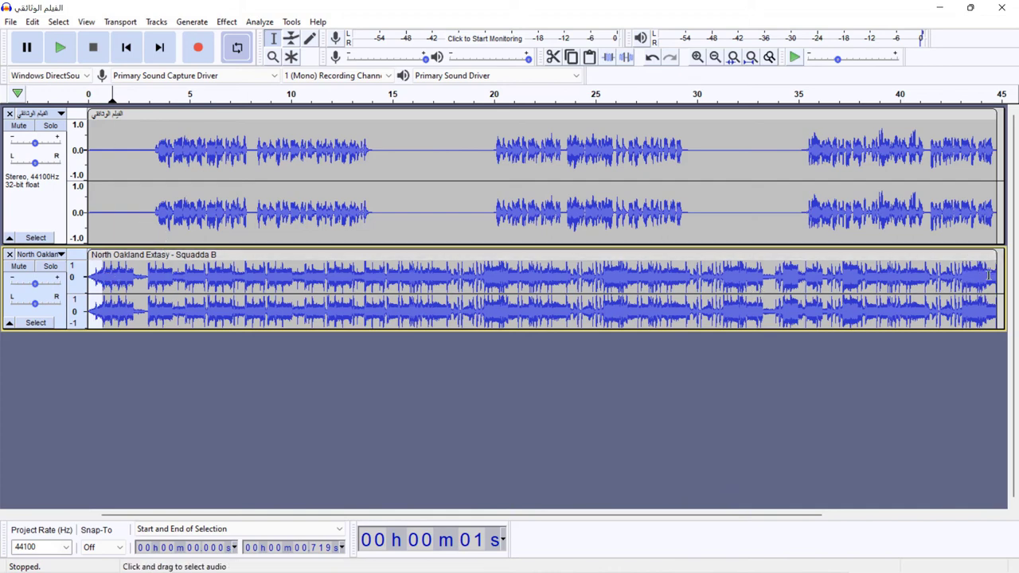
Step: Apply a Fade Out to the music from about 44.2 s to its end, and play the mix from the start to about 5 s
left_click_drag(986, 273, 993, 276)
left_click(227, 22)
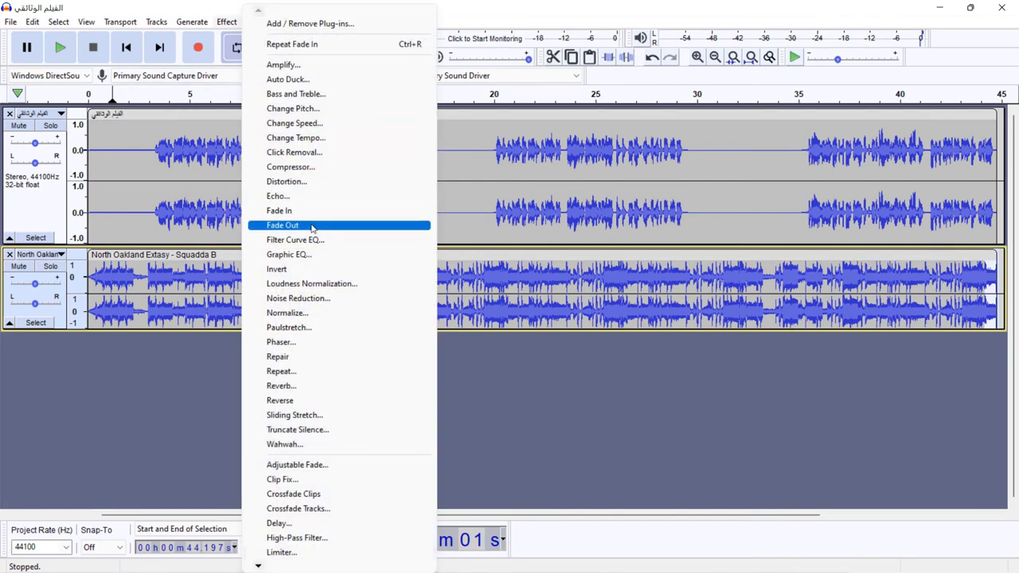
left_click(311, 226)
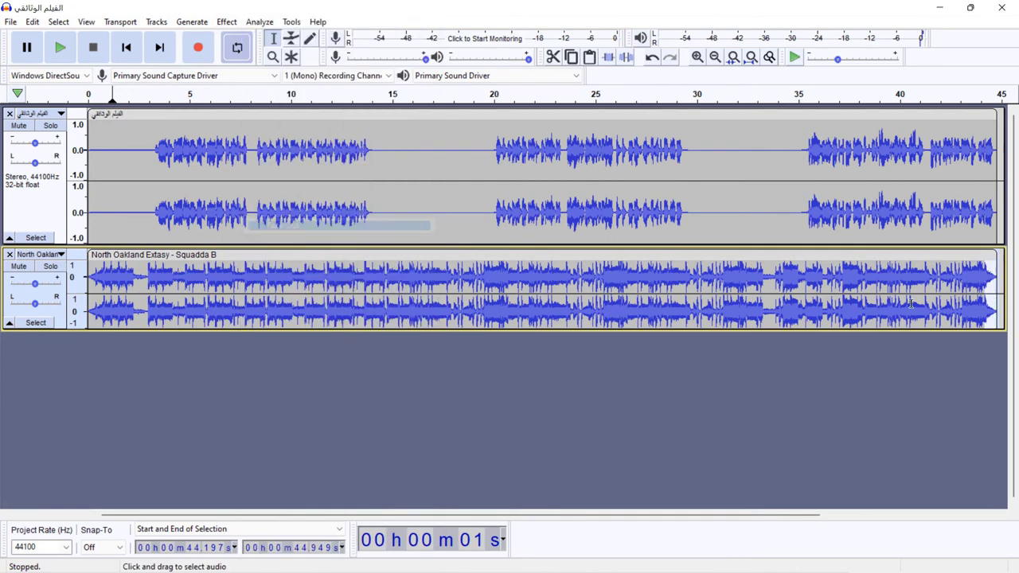
left_click(58, 50)
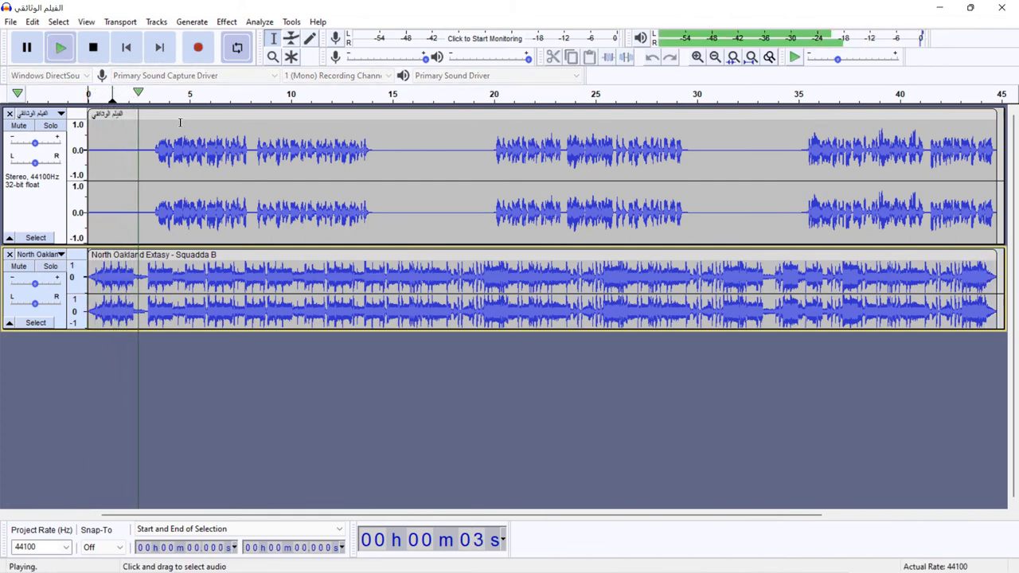
left_click(26, 47)
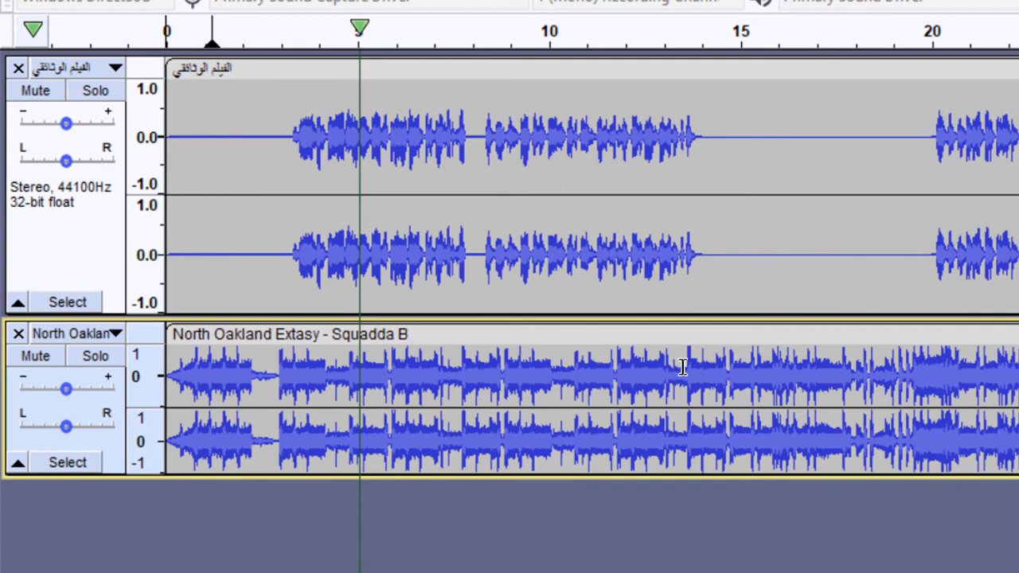
Step: Add volume points to the music track with the Envelope tool at about 3.3, 4.1 and 13.8 s
key("ctrl+a")
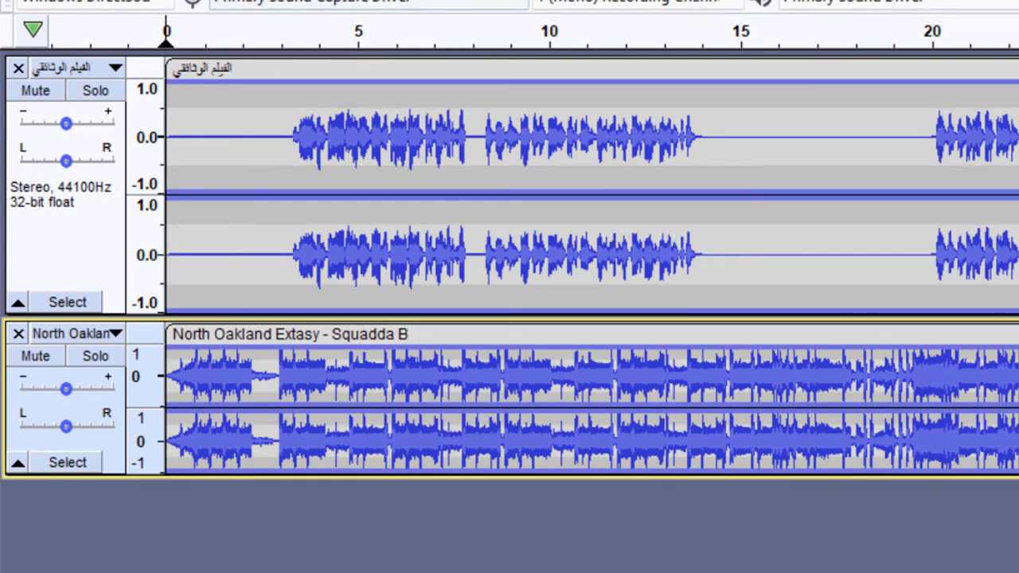
left_click(324, 334)
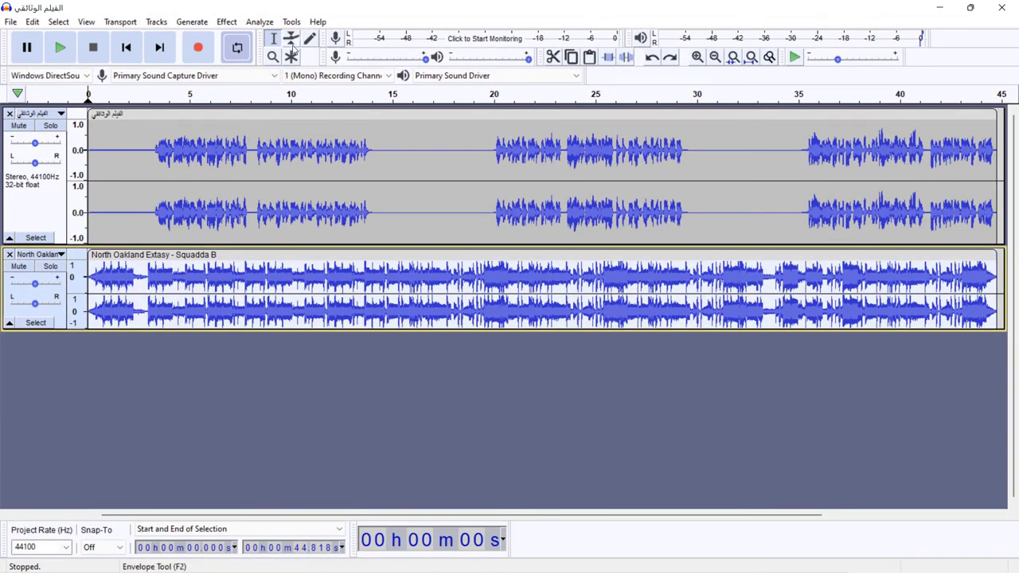
key("F2")
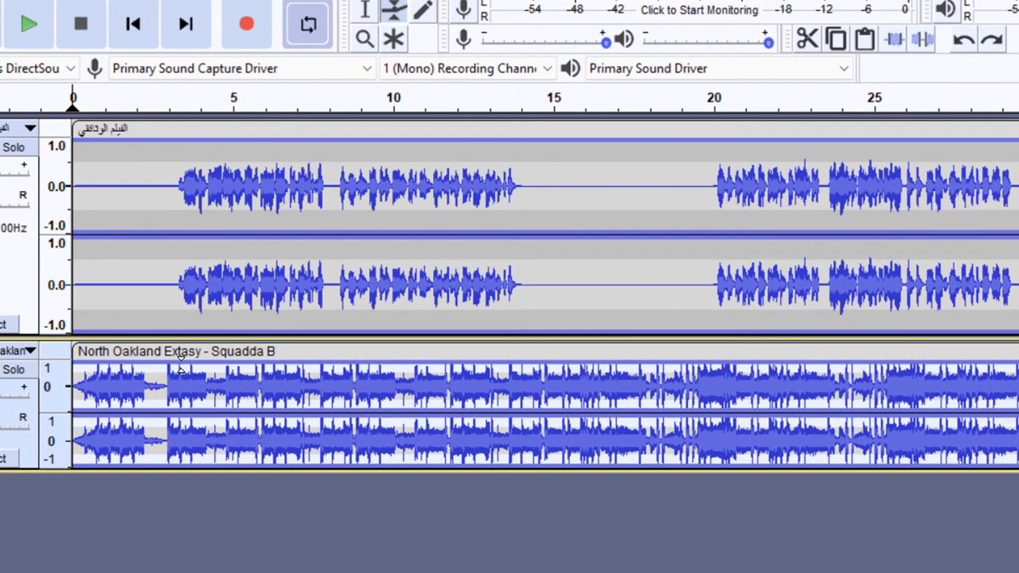
left_click(177, 369)
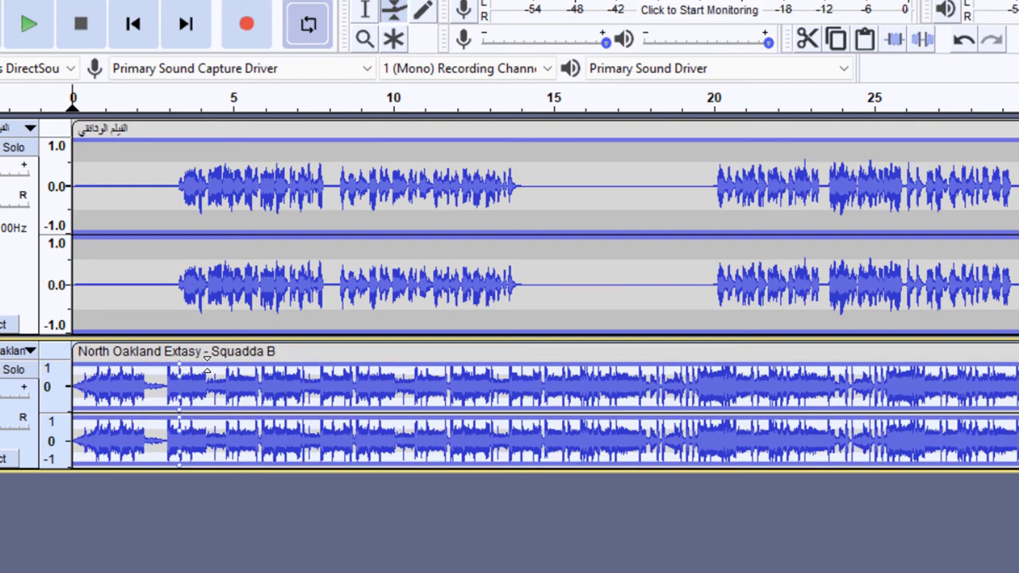
left_click(202, 367)
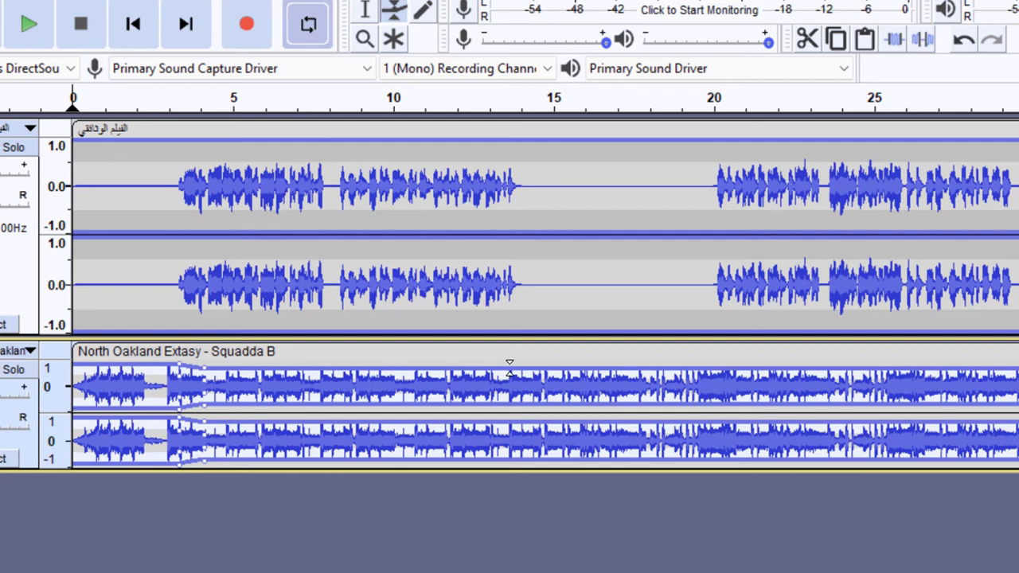
left_click(513, 370)
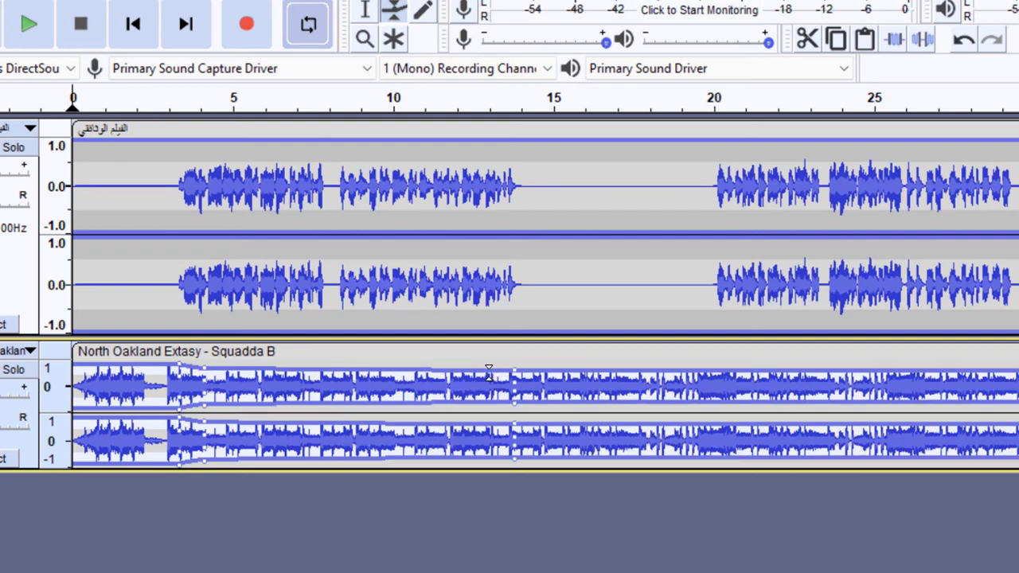
Step: Lower the music envelope to near silence between about 3.8 and 13 s, with the drop starting at about 2.9 s
left_click(488, 372)
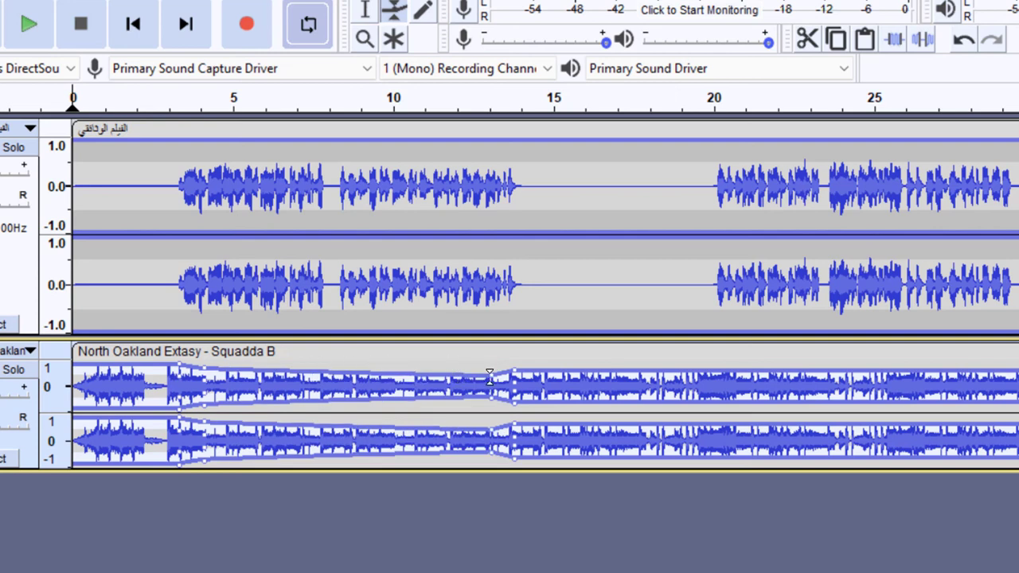
left_click_drag(488, 372, 485, 384)
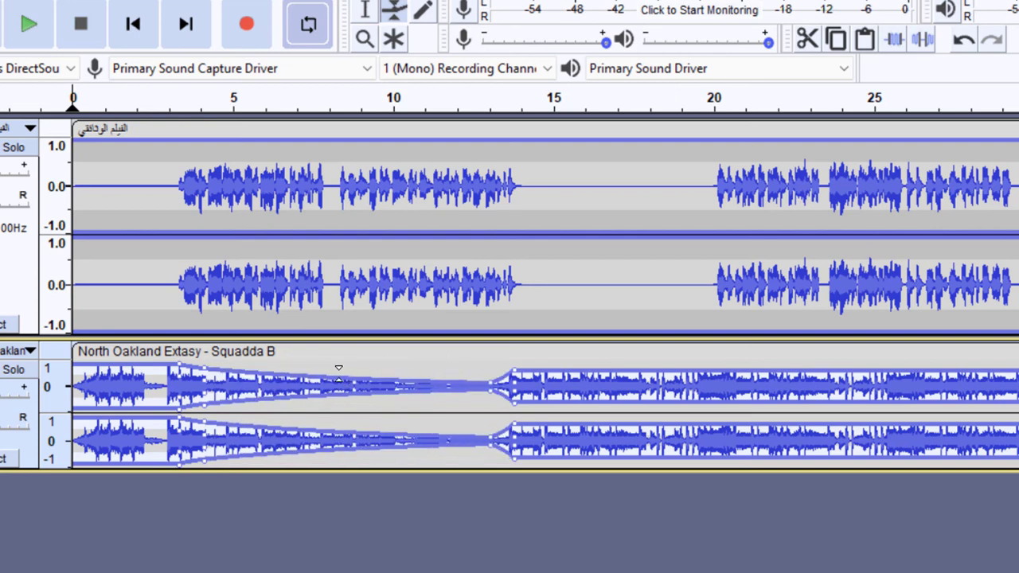
left_click_drag(205, 368, 201, 377)
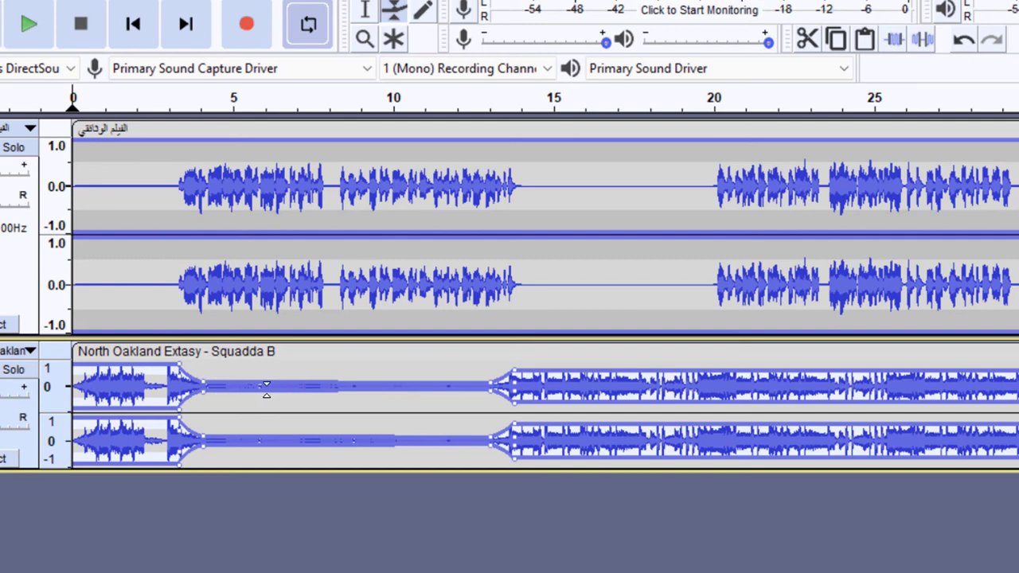
left_click_drag(202, 387, 163, 356)
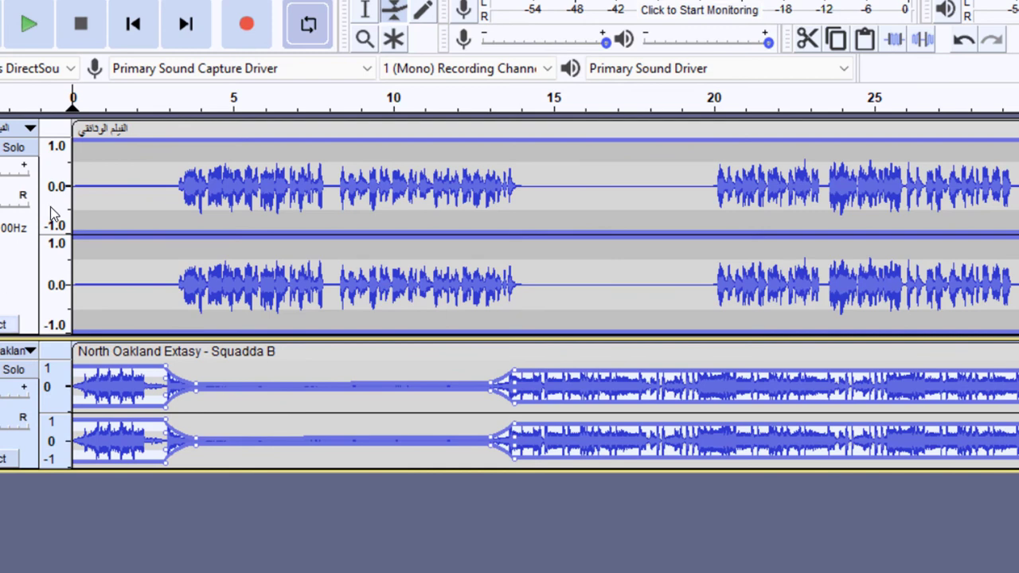
Step: Play the mix from the beginning to hear the music dip under the narration, pausing along the way
left_click(28, 26)
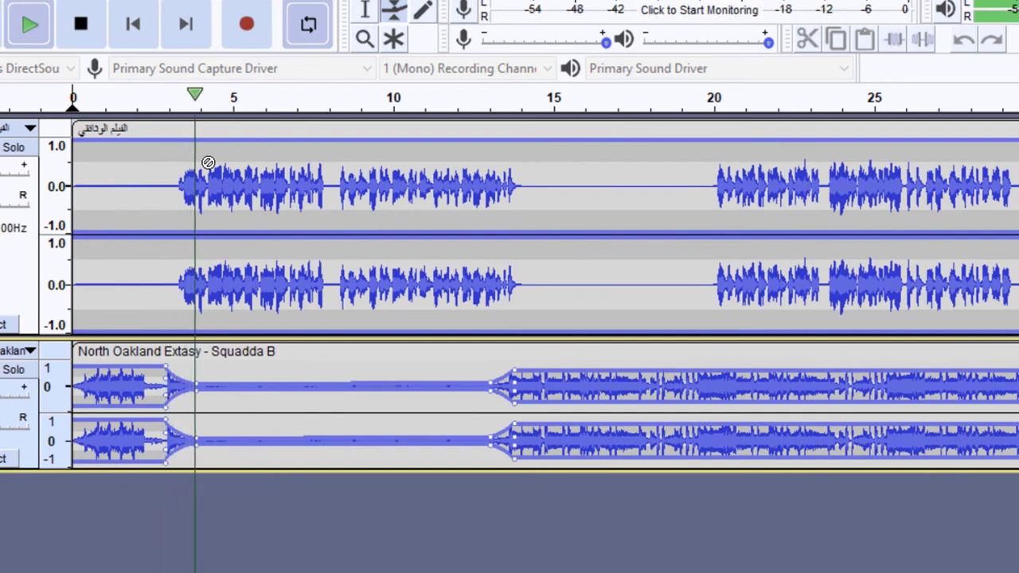
key("space")
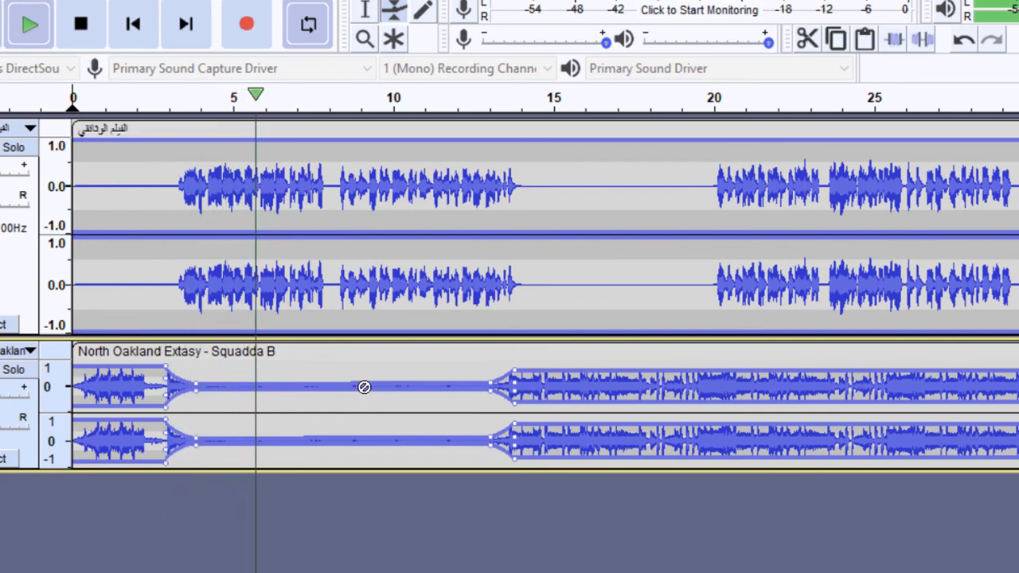
key("space")
key("p")
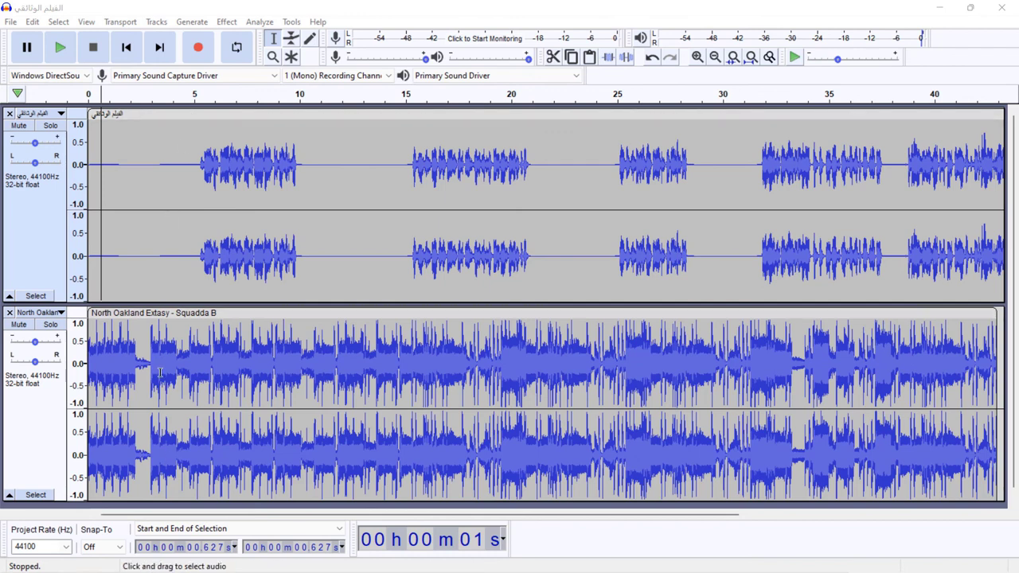
Step: Move the narration track to the bottom, beneath the background music track
left_click(169, 313)
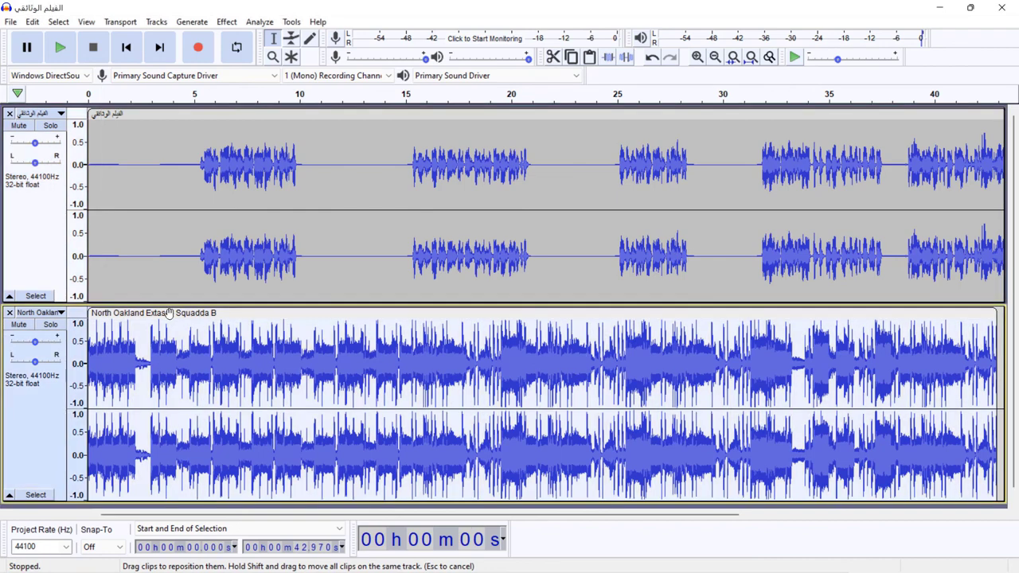
left_click(143, 113)
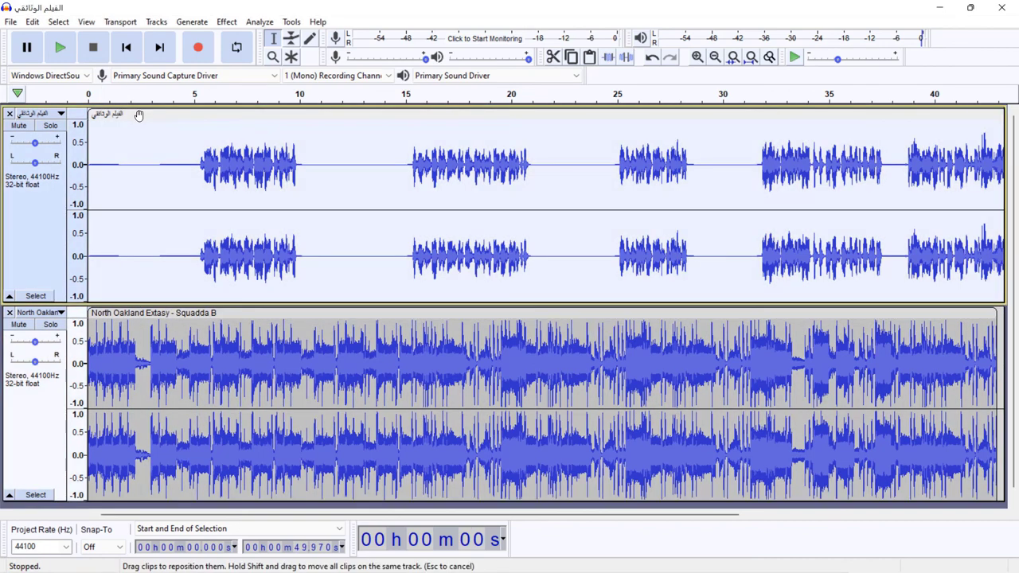
left_click(60, 115)
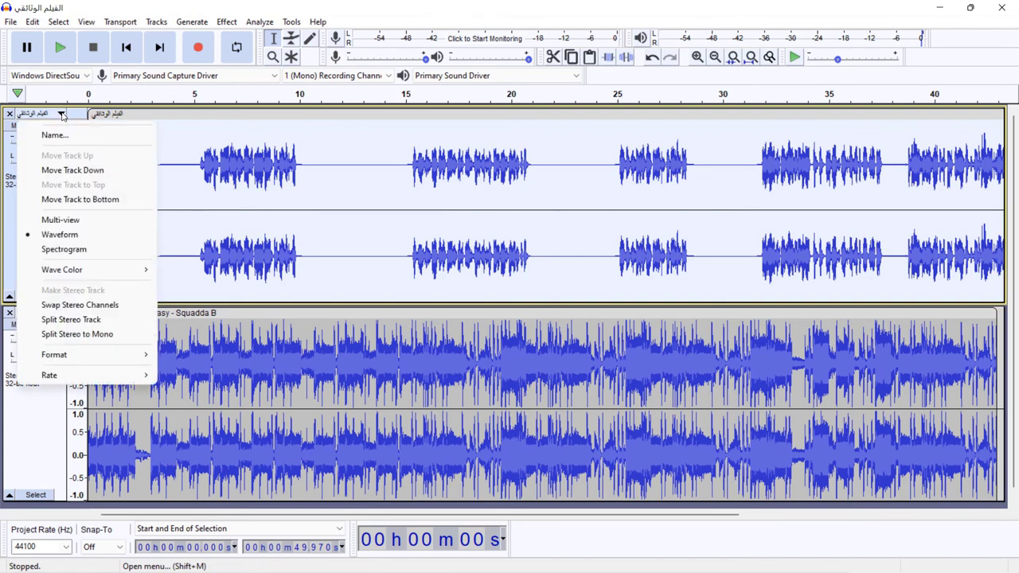
left_click(76, 199)
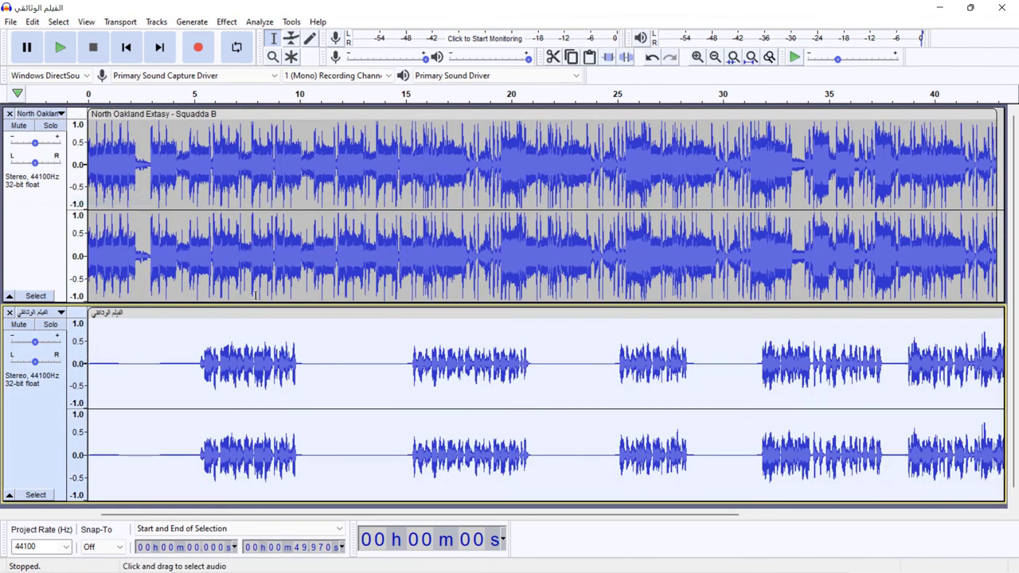
Step: Open the Auto Duck effect for the whole music track and set the duck amount to -14.6 dB
left_click(173, 114)
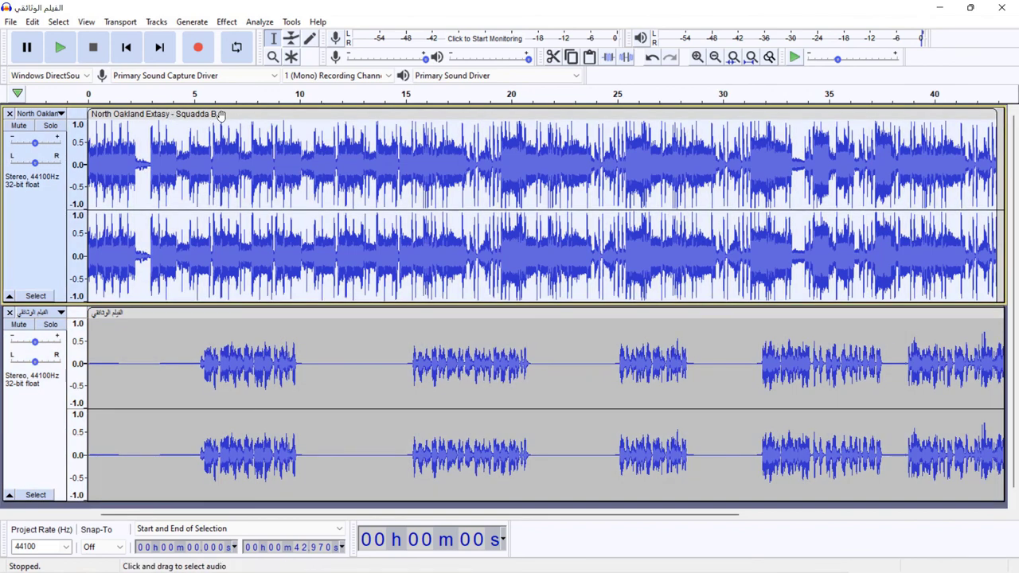
left_click(227, 22)
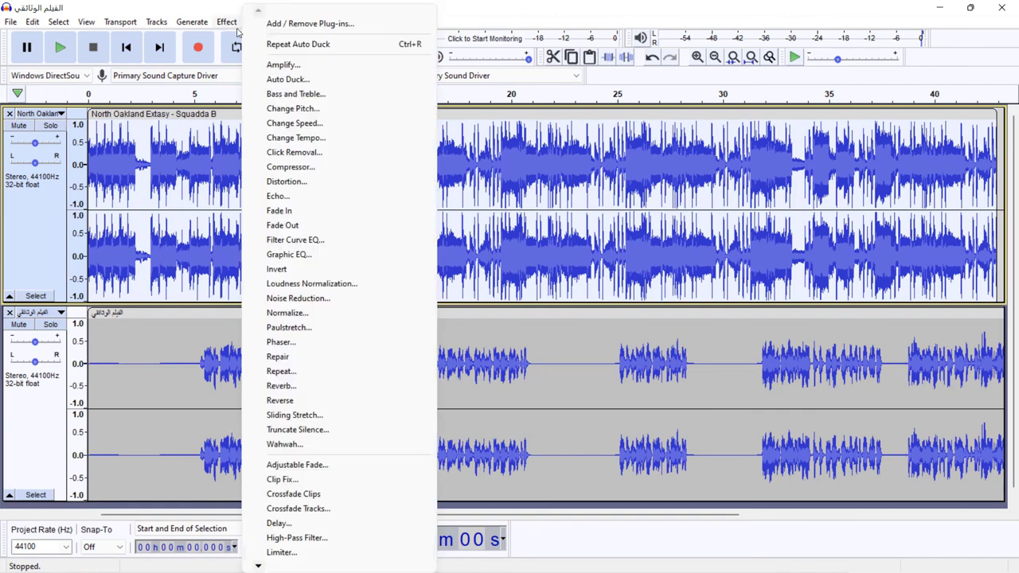
left_click(287, 79)
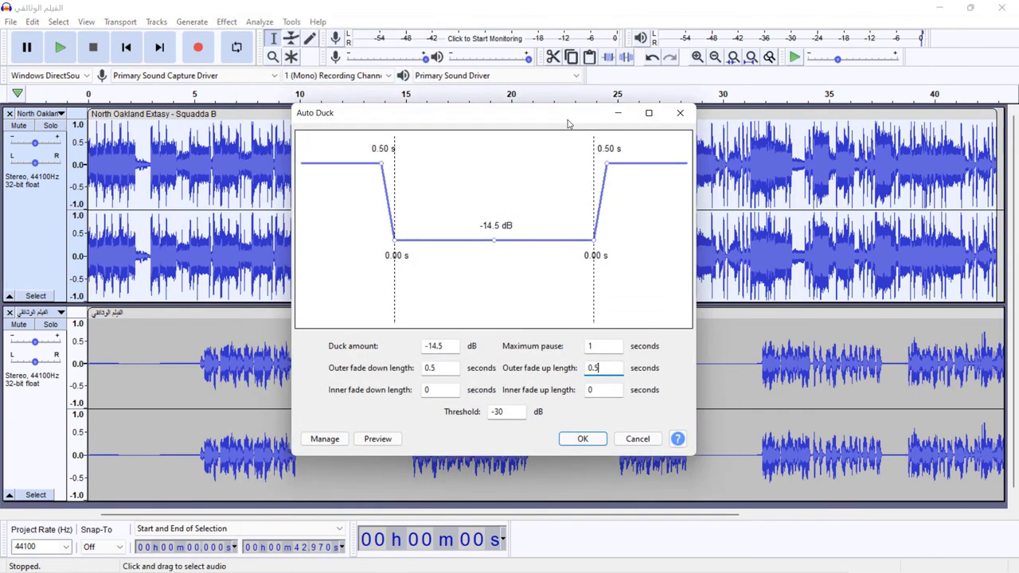
left_click_drag(568, 123, 576, 121)
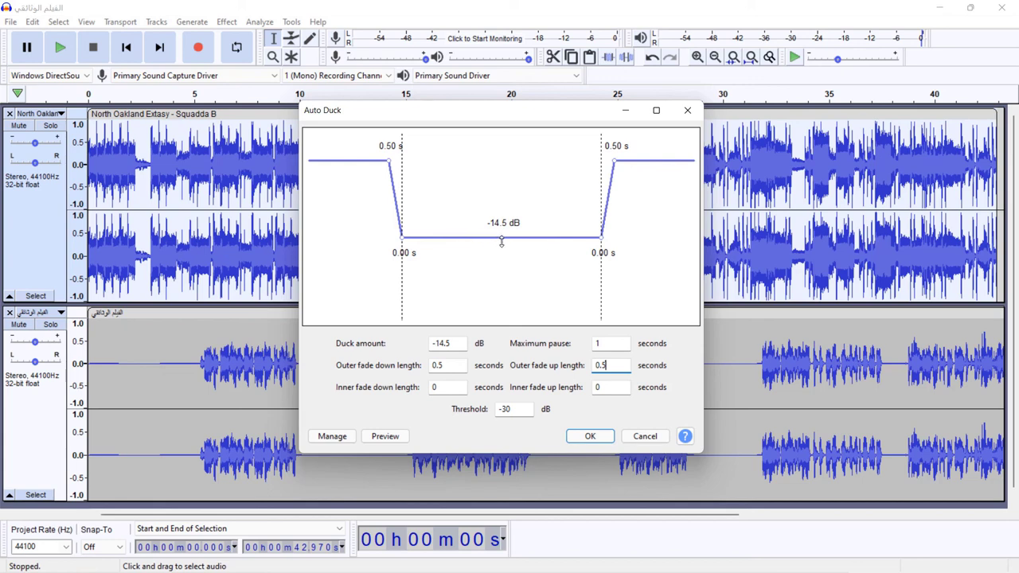
double_click(456, 343)
left_click_drag(502, 237, 501, 238)
Step: Set the outer fade up length to 0.5 seconds and apply Auto Duck to the music track
mouse_move(608, 162)
left_mouse_down()
mouse_move(629, 161)
mouse_move(612, 160)
left_mouse_up()
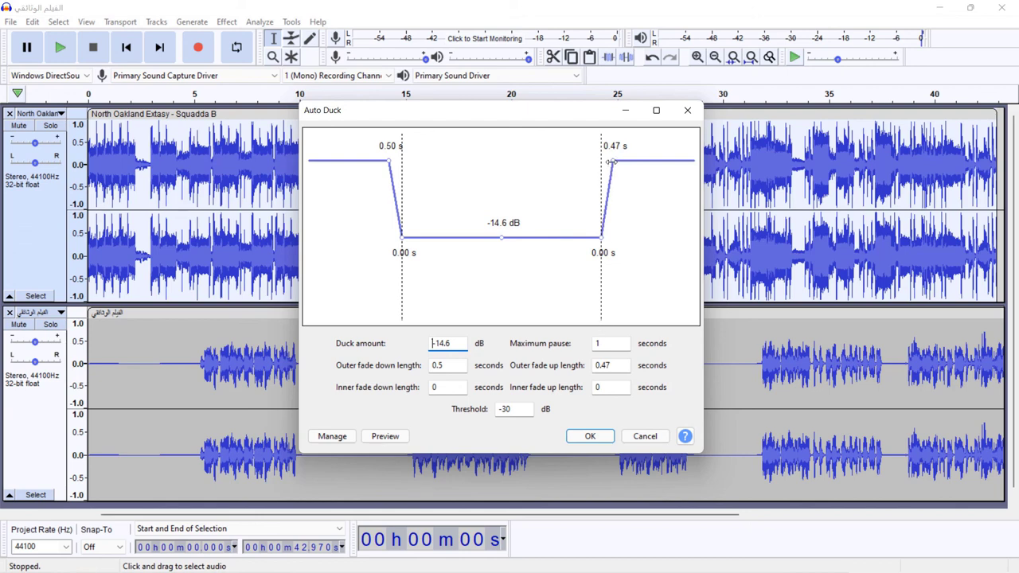
left_click_drag(611, 162, 615, 161)
left_click_drag(607, 365, 602, 365)
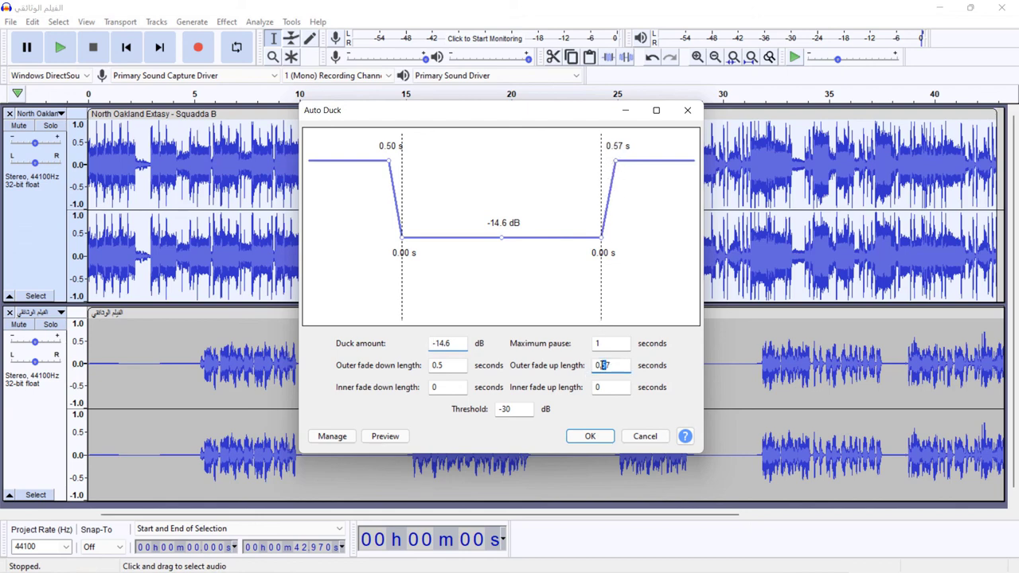
double_click(604, 365)
left_click(604, 366)
double_click(603, 366)
left_click(603, 366)
key("BackSpace")
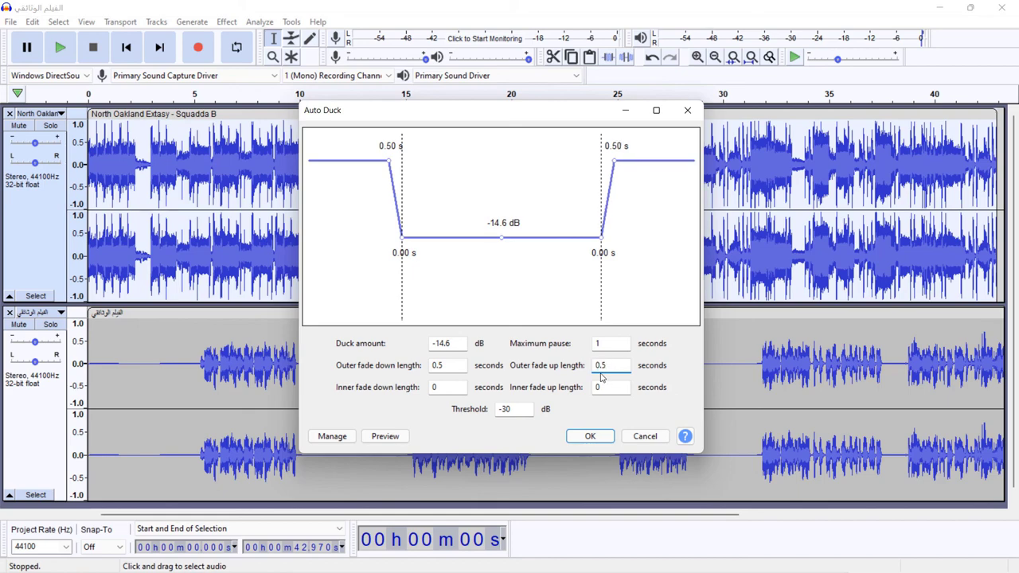
left_click(586, 437)
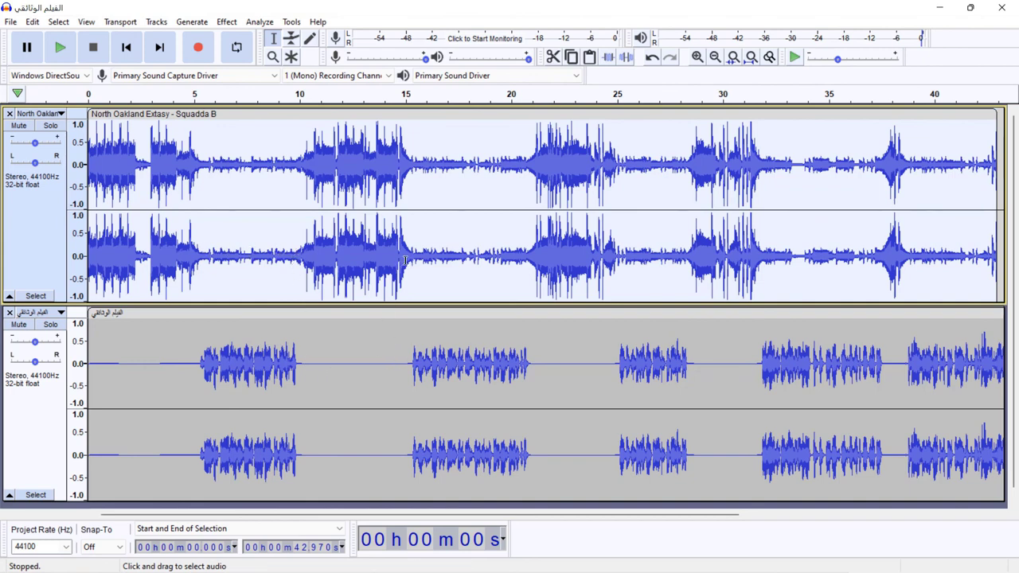
Step: Play the ducked music and narration mix from the start to check the volume transitions, and stop playback
left_click(126, 48)
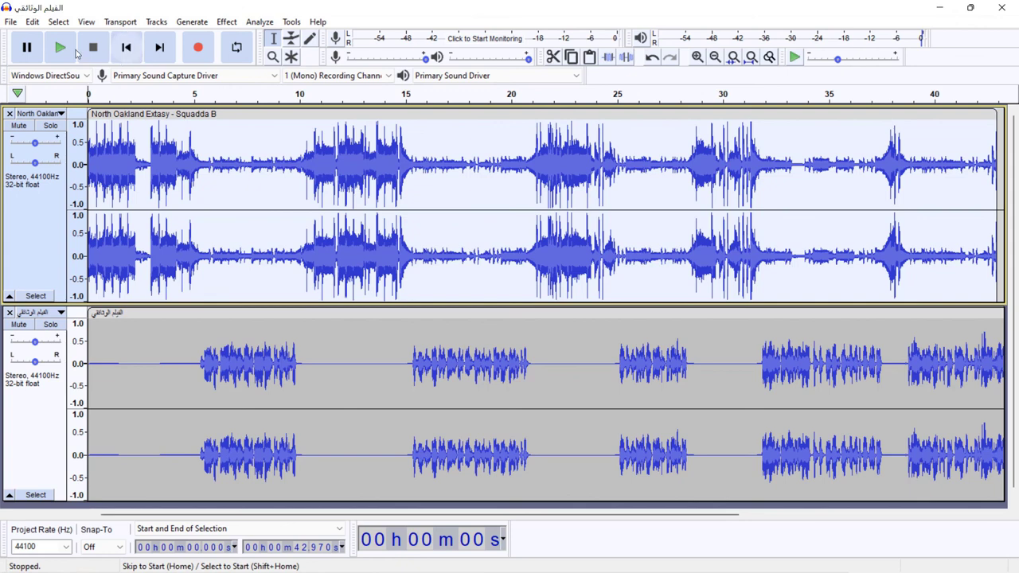
left_click(59, 47)
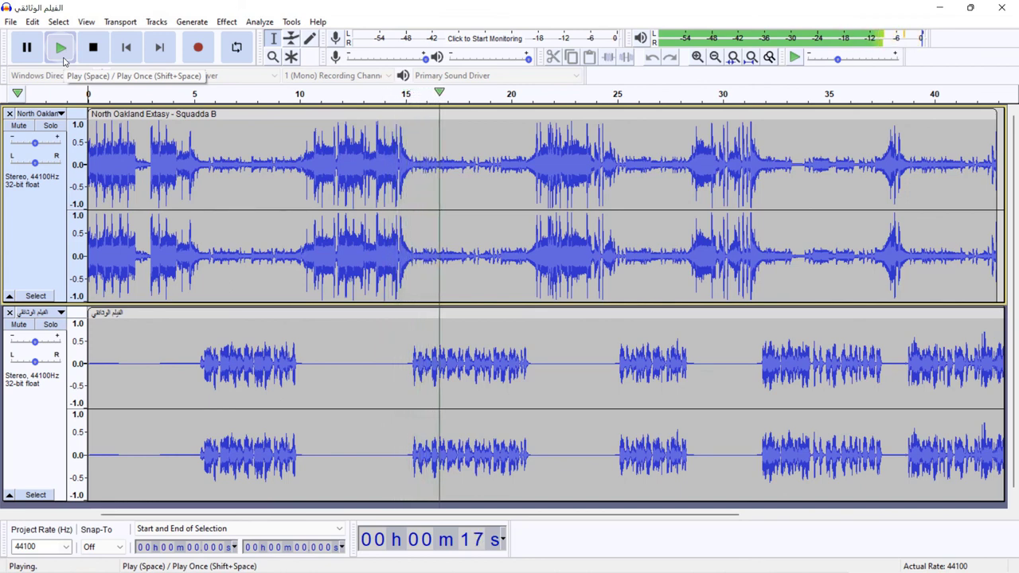
left_click(64, 61)
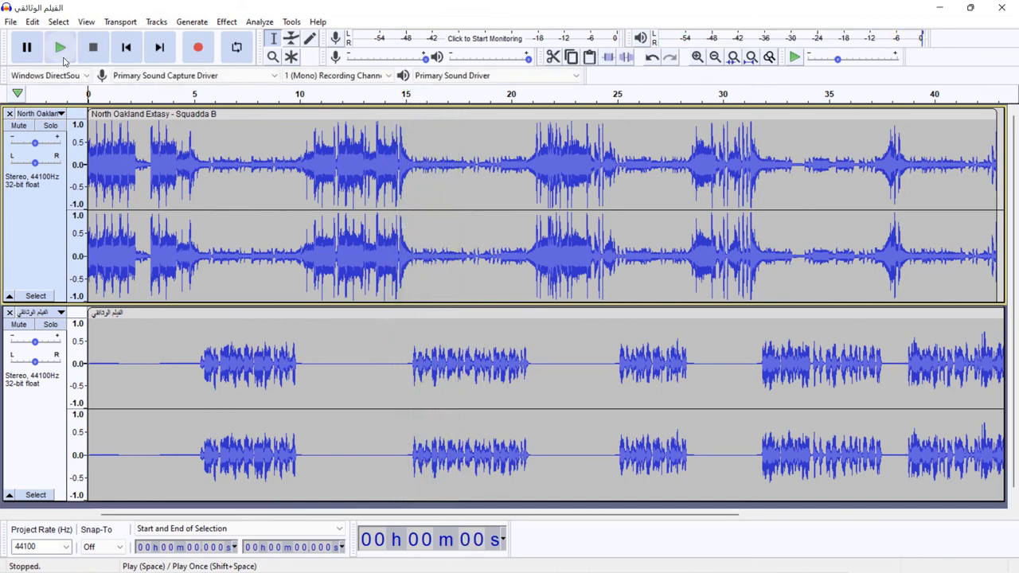
Step: Apply a Fade In to about the first 0.8 seconds of the background music track
left_click(226, 22)
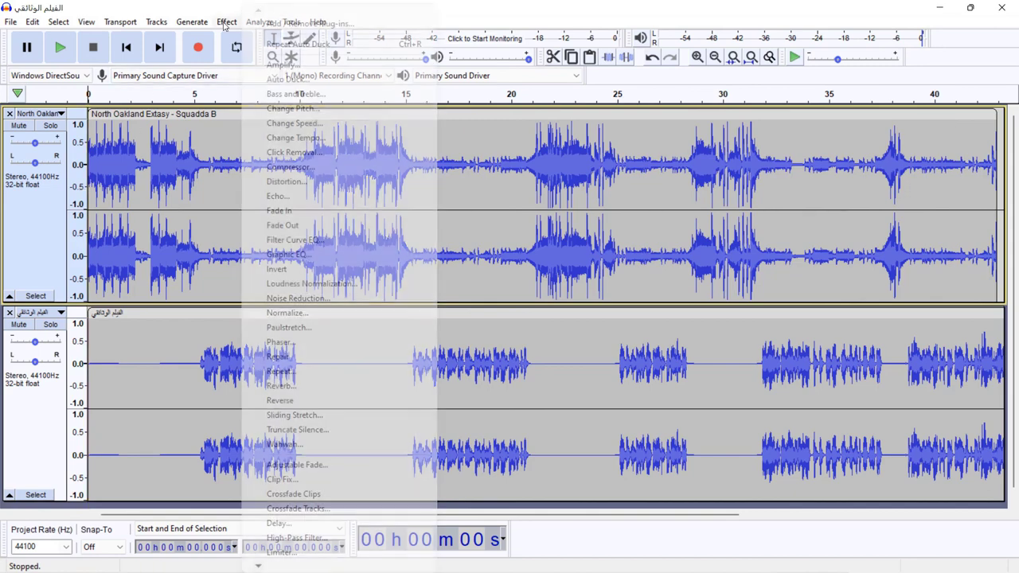
left_click(92, 172)
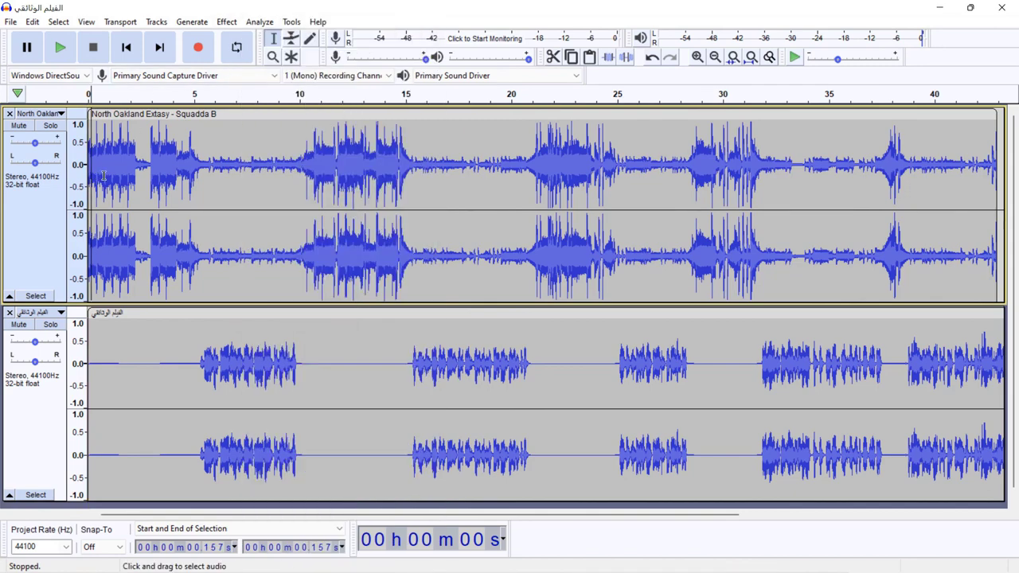
left_click_drag(105, 175, 80, 175)
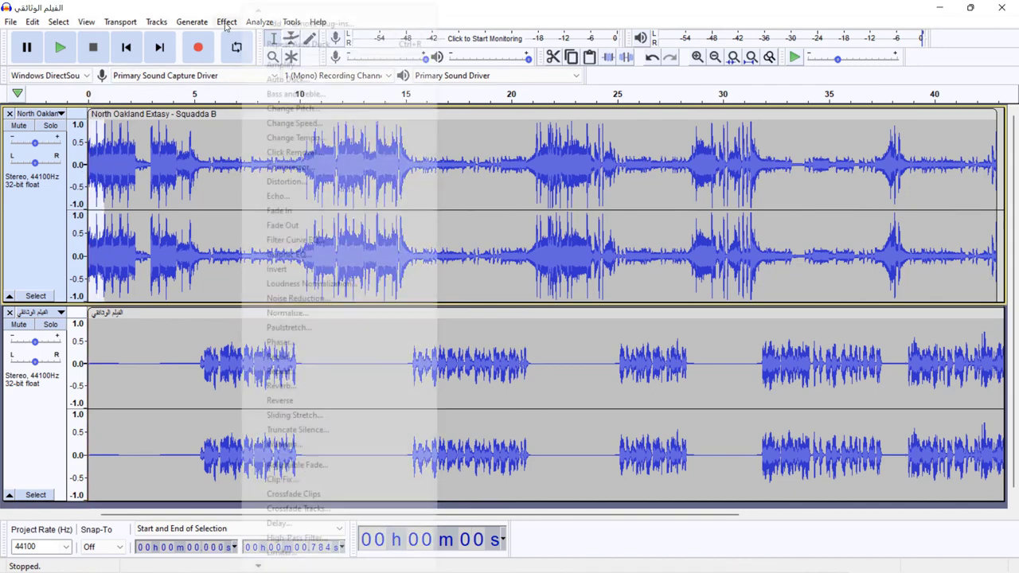
left_click(226, 22)
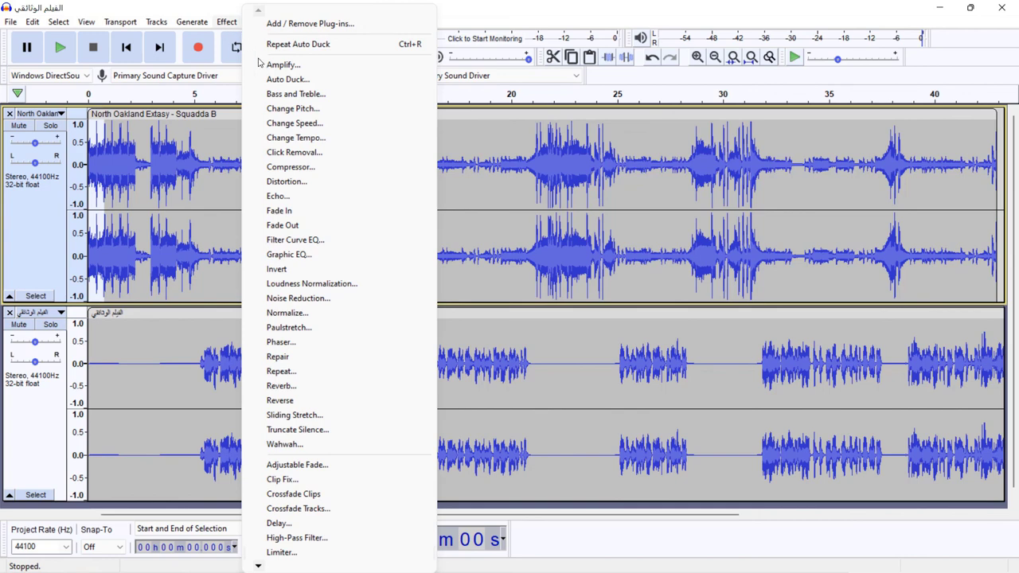
left_click(315, 211)
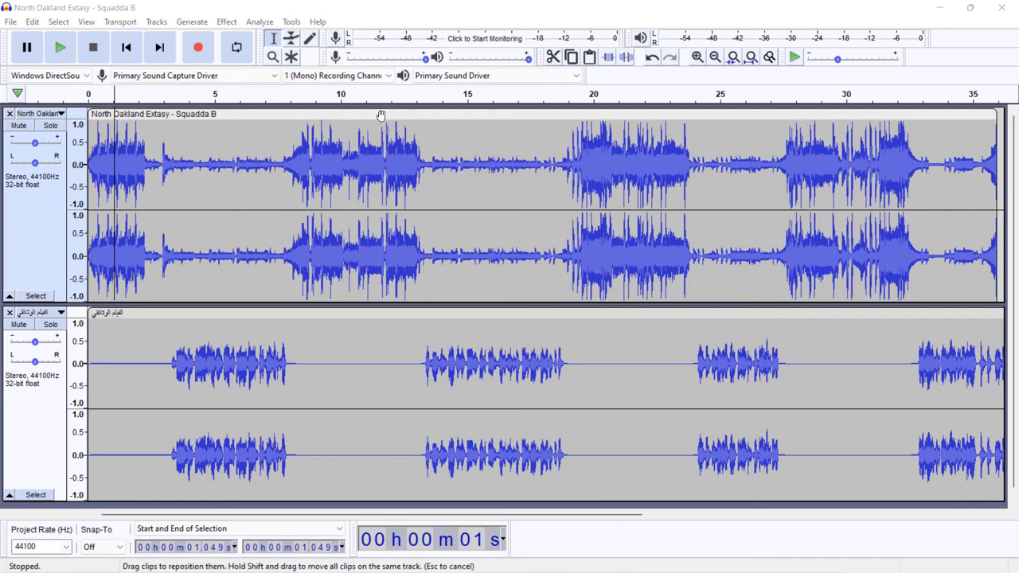
Step: Export the mix as an MP3 file named بودكاست on the Desktop, accepting the mix-down and the metadata tags
left_click(316, 10)
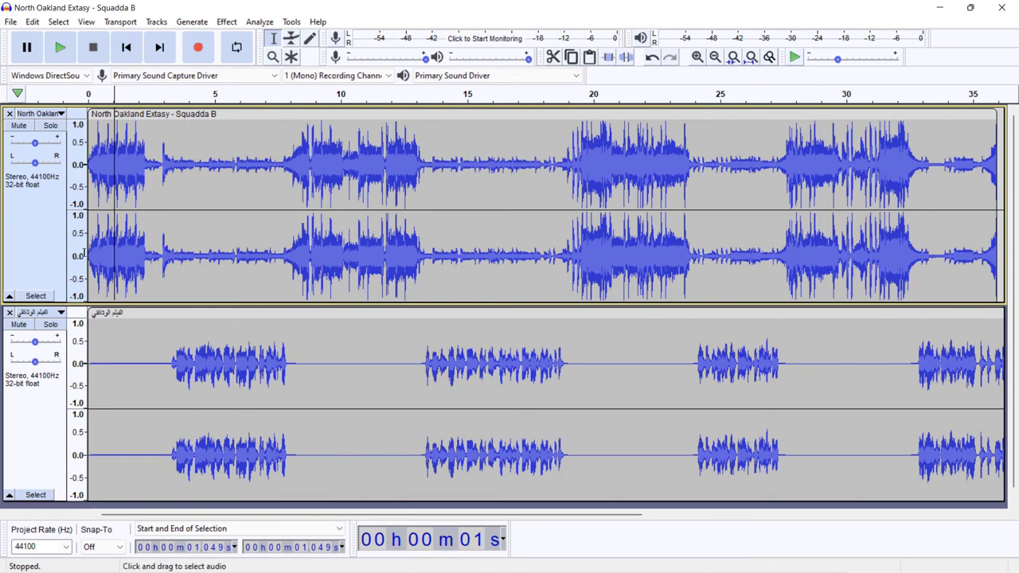
left_click(11, 21)
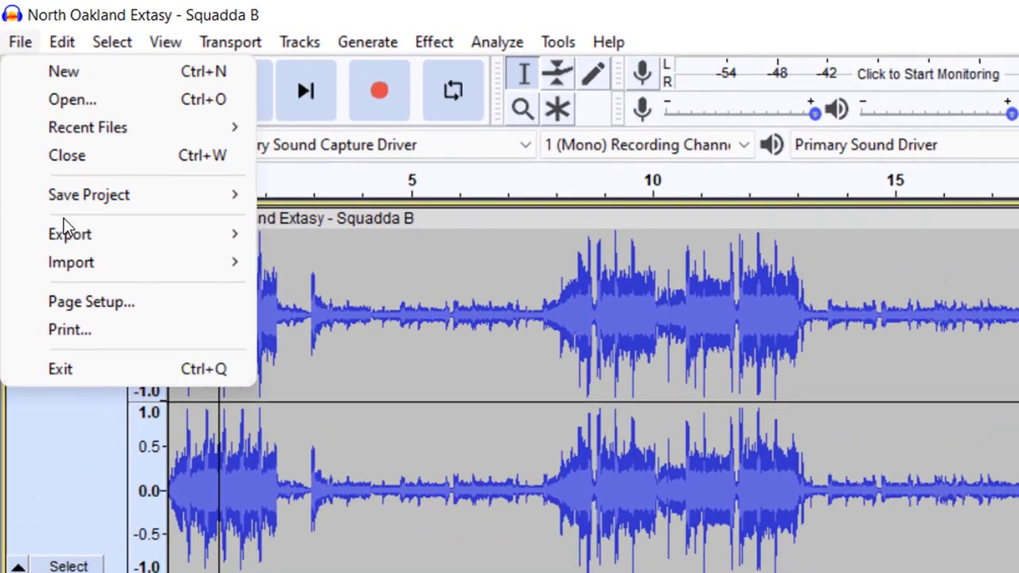
mouse_move(43, 157)
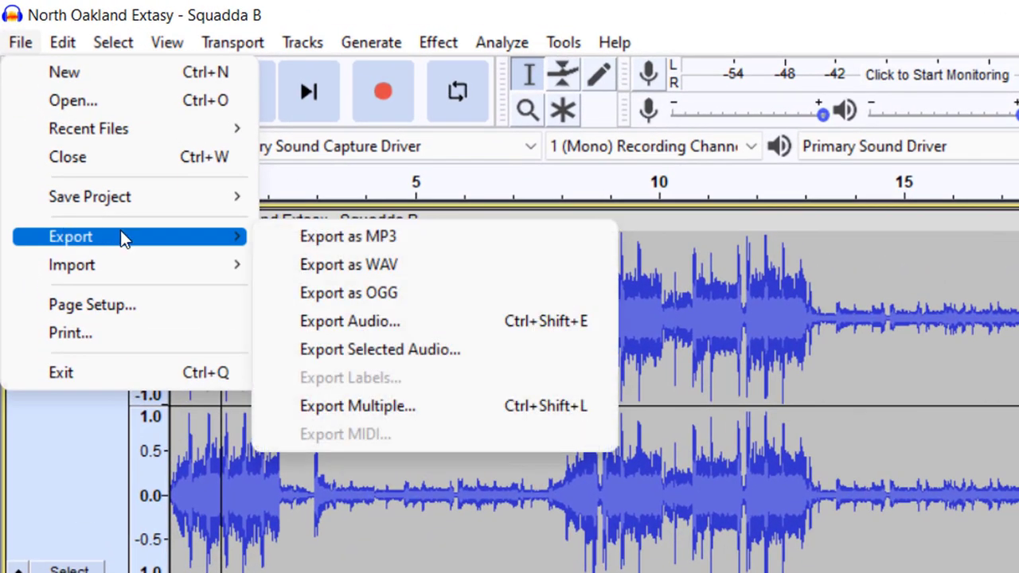
left_click(419, 237)
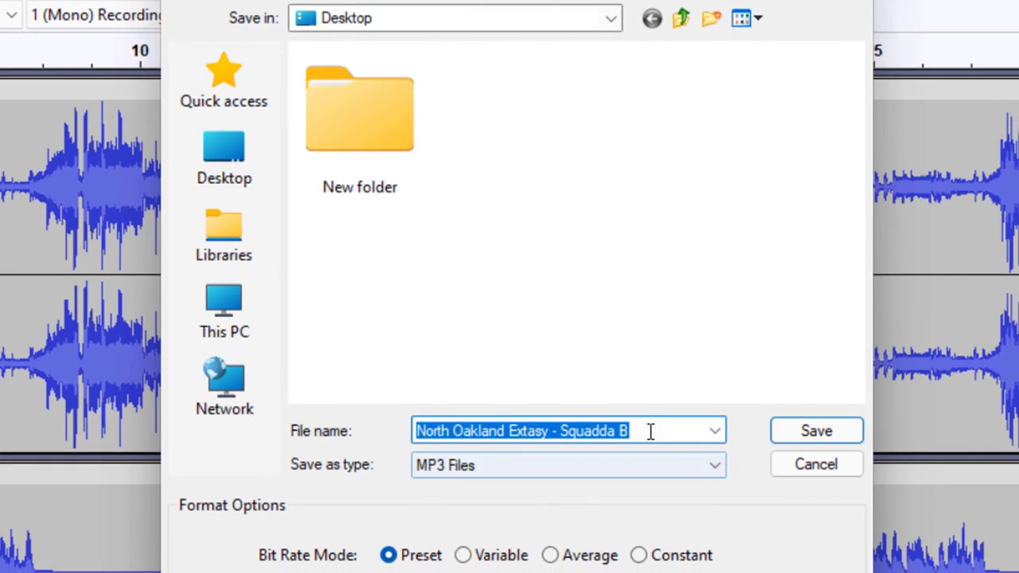
type("طو")
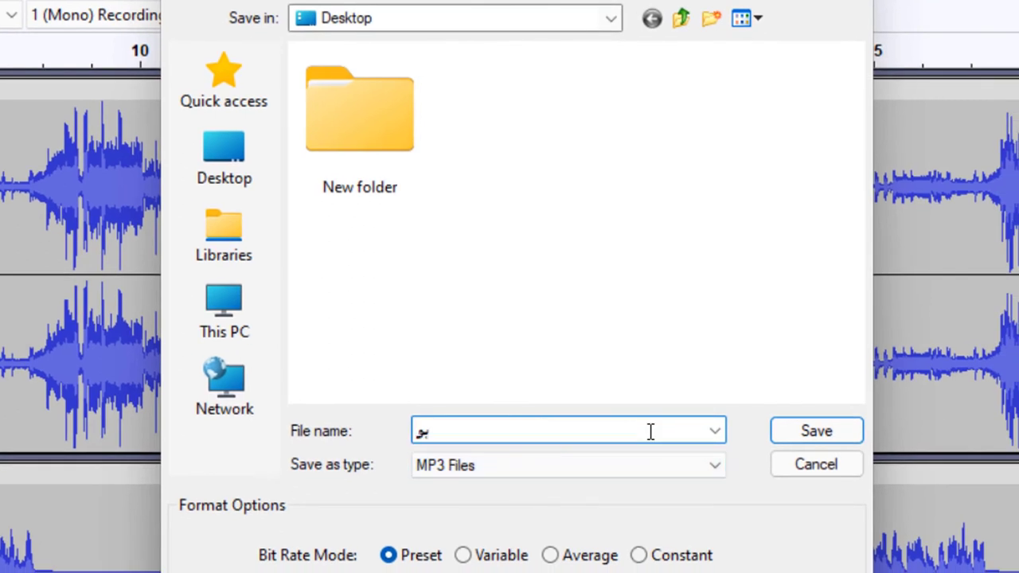
type("دکاست")
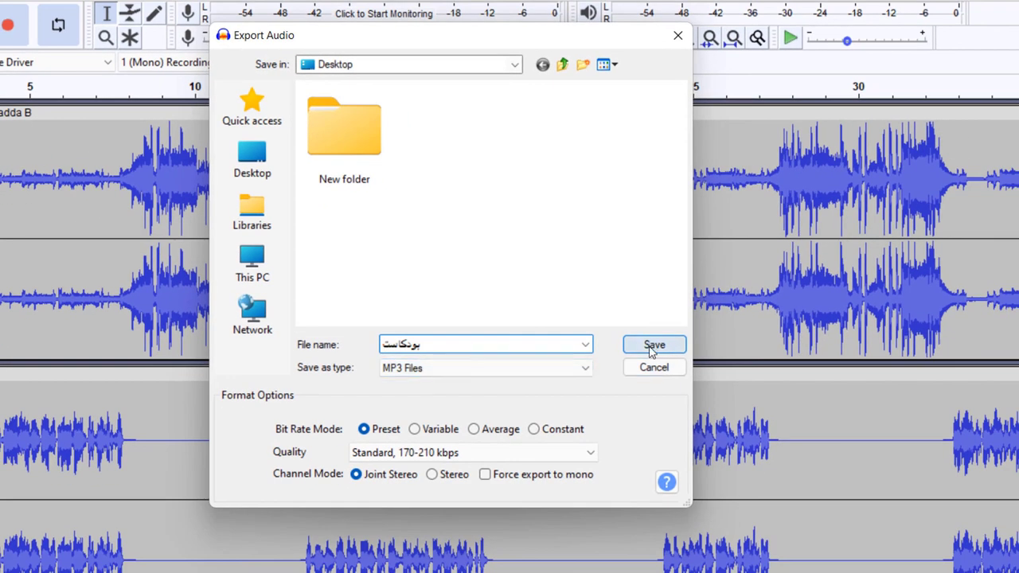
left_click(815, 431)
left_click(434, 380)
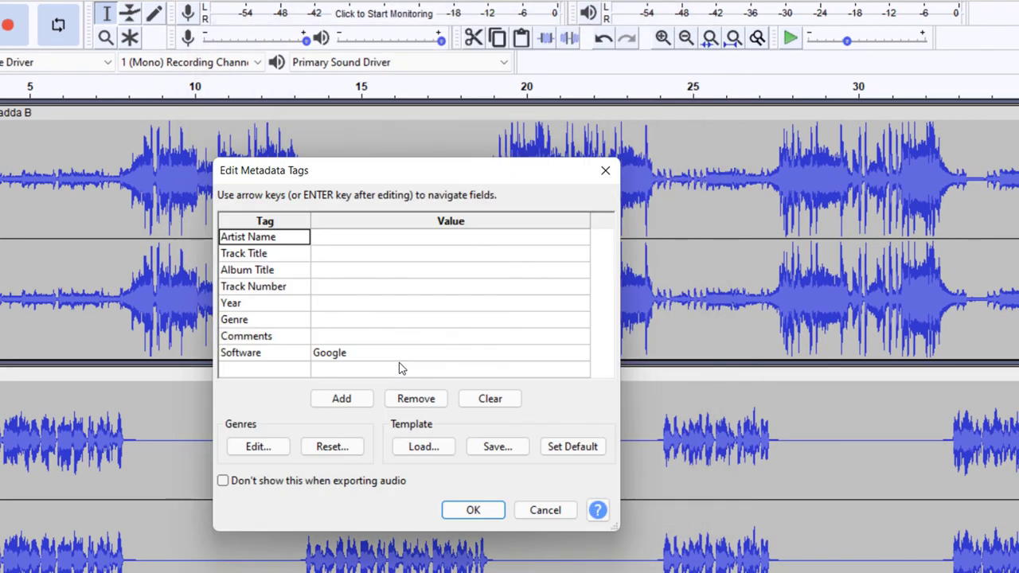
left_click(472, 510)
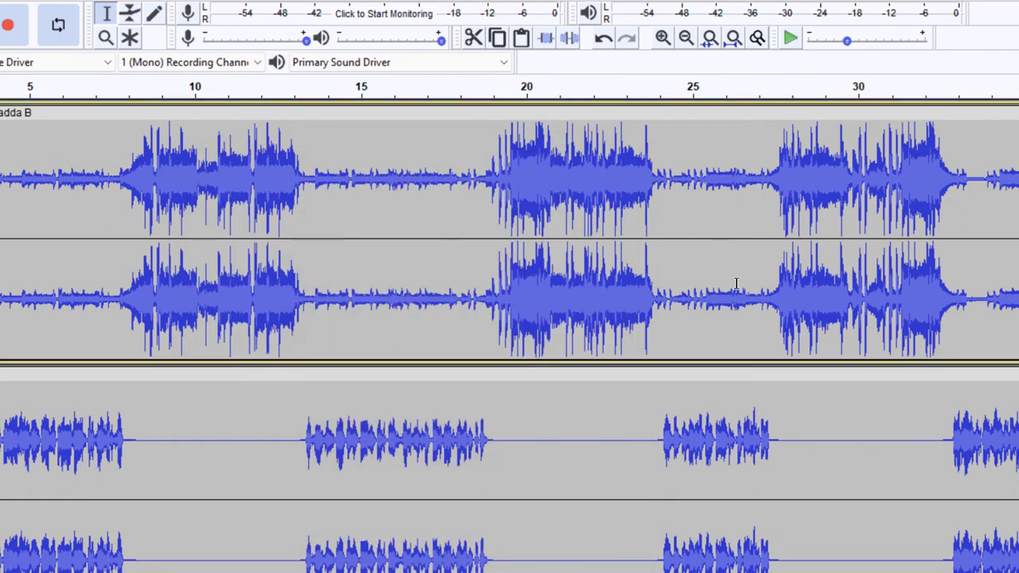